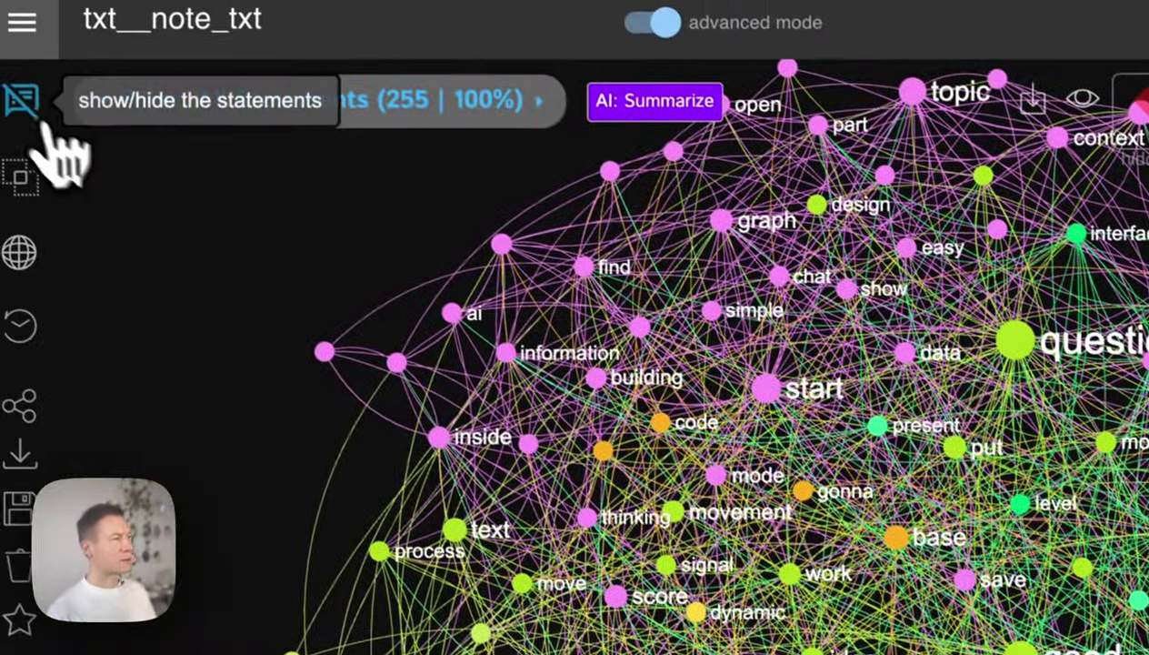
Show the statements beside the graph, read through them, and hide them again
{"action": "left_click", "coordinate": [43, 123]}
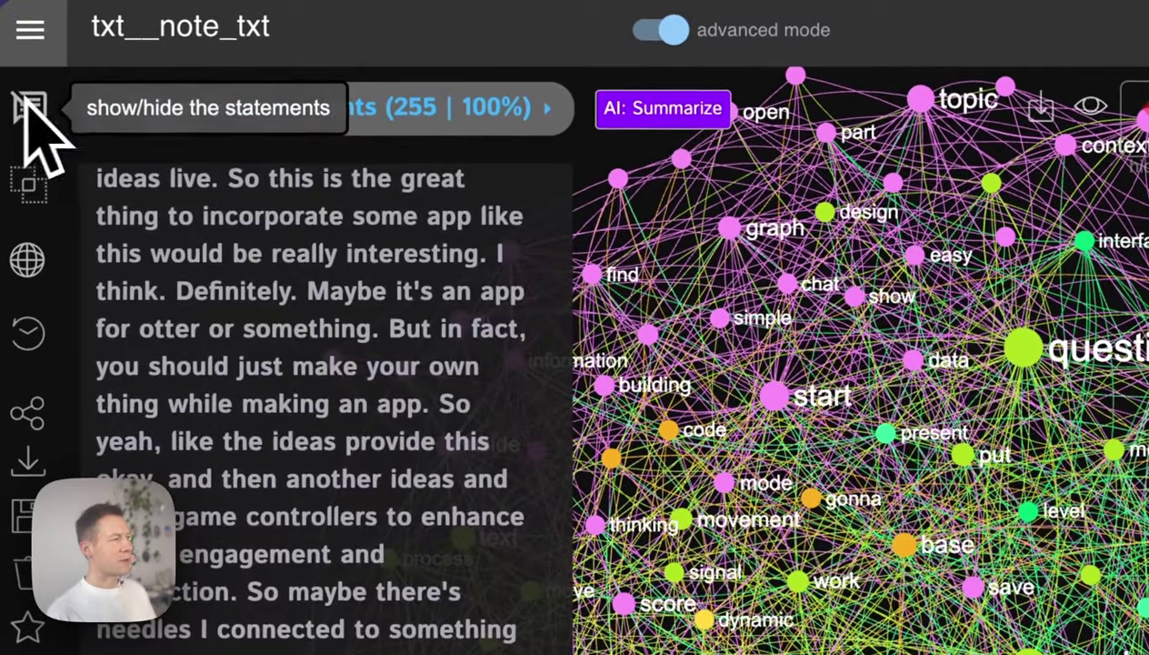
{"action": "scroll", "coordinate": [291, 591], "scroll_direction": "down", "scroll_amount": 10}
{"action": "scroll", "coordinate": [295, 591], "scroll_direction": "down", "scroll_amount": 5}
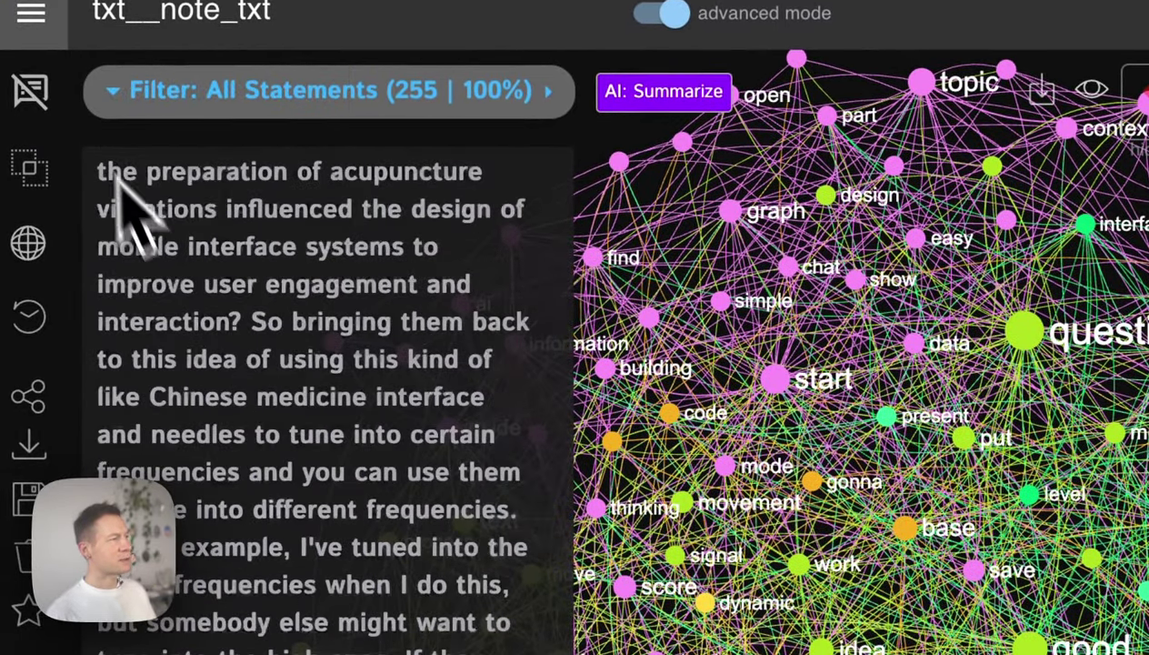
{"action": "left_click", "coordinate": [32, 98]}
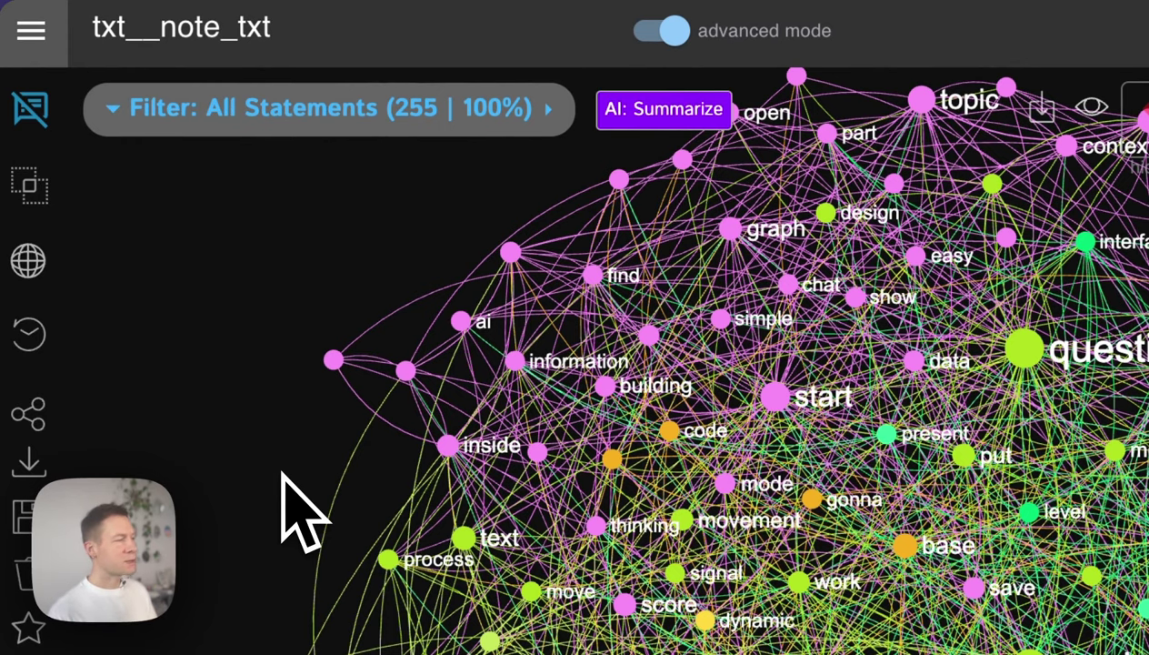
Examine the connections of the build and game nodes in the graph
{"action": "left_click_drag", "start_coordinate": [278, 509], "coordinate": [246, 497]}
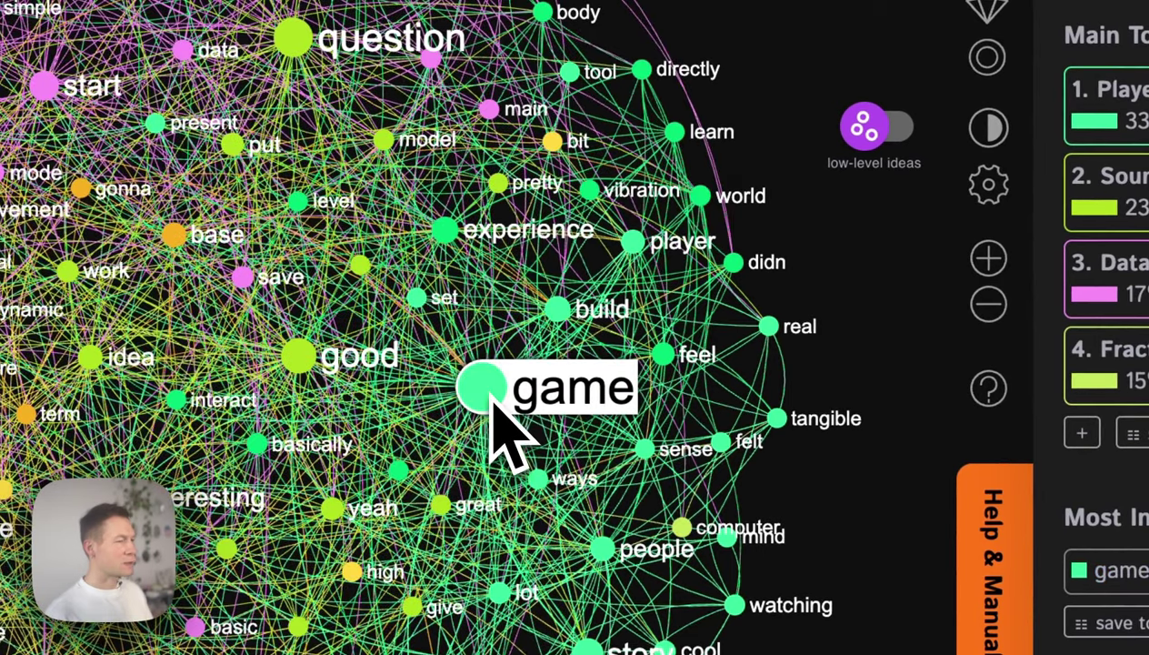
{"action": "left_click", "coordinate": [558, 309]}
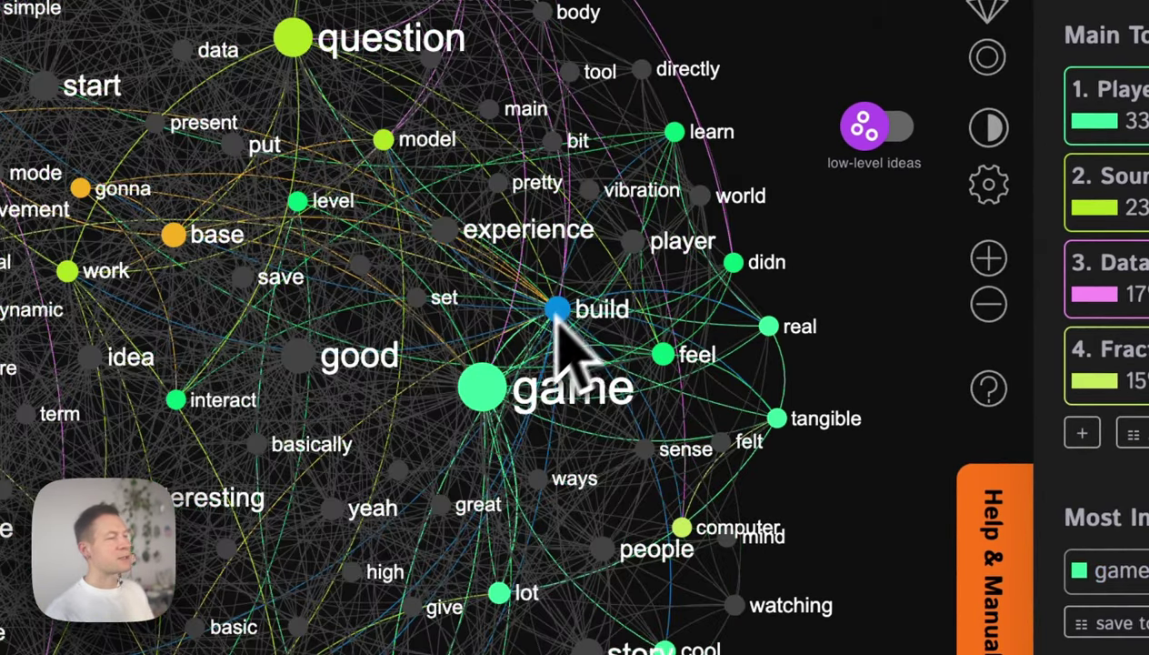
{"action": "left_click", "coordinate": [476, 411]}
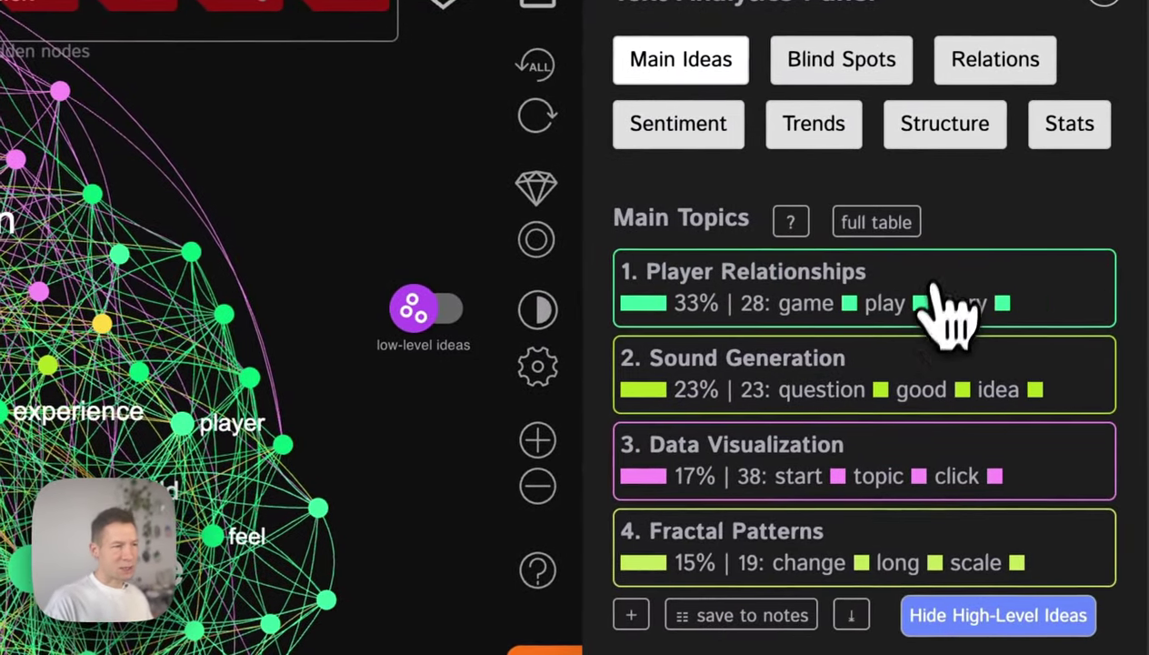
Turn on the AI-generated high-level topic names over the graph clusters
{"action": "left_click", "coordinate": [924, 375]}
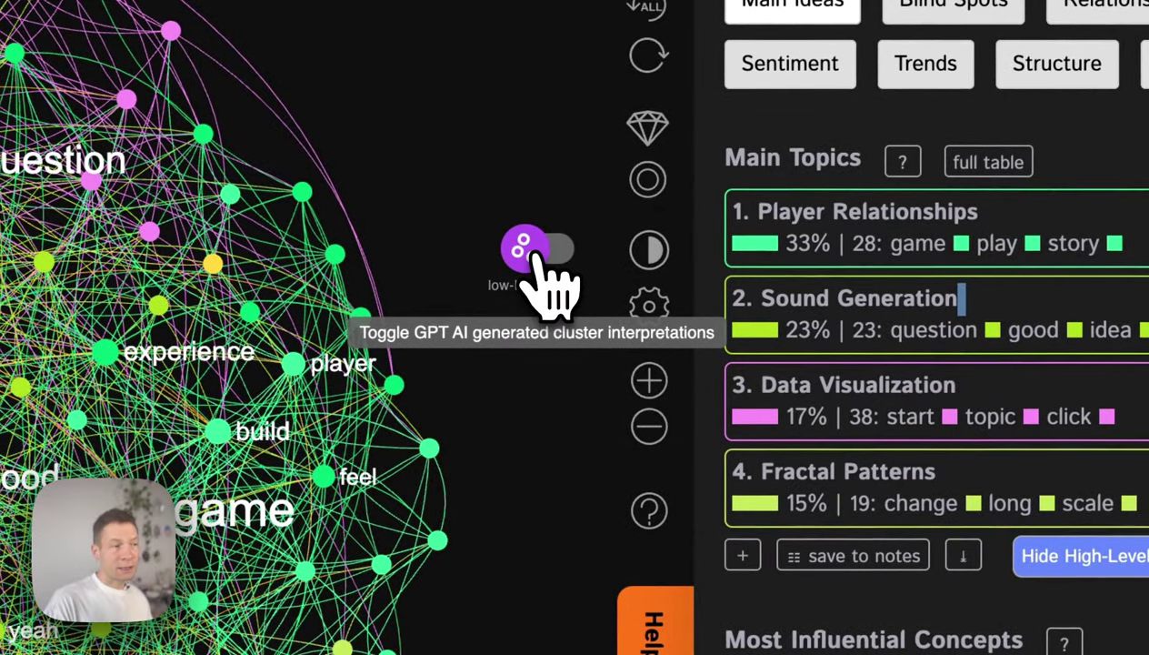
{"action": "left_click", "coordinate": [542, 262]}
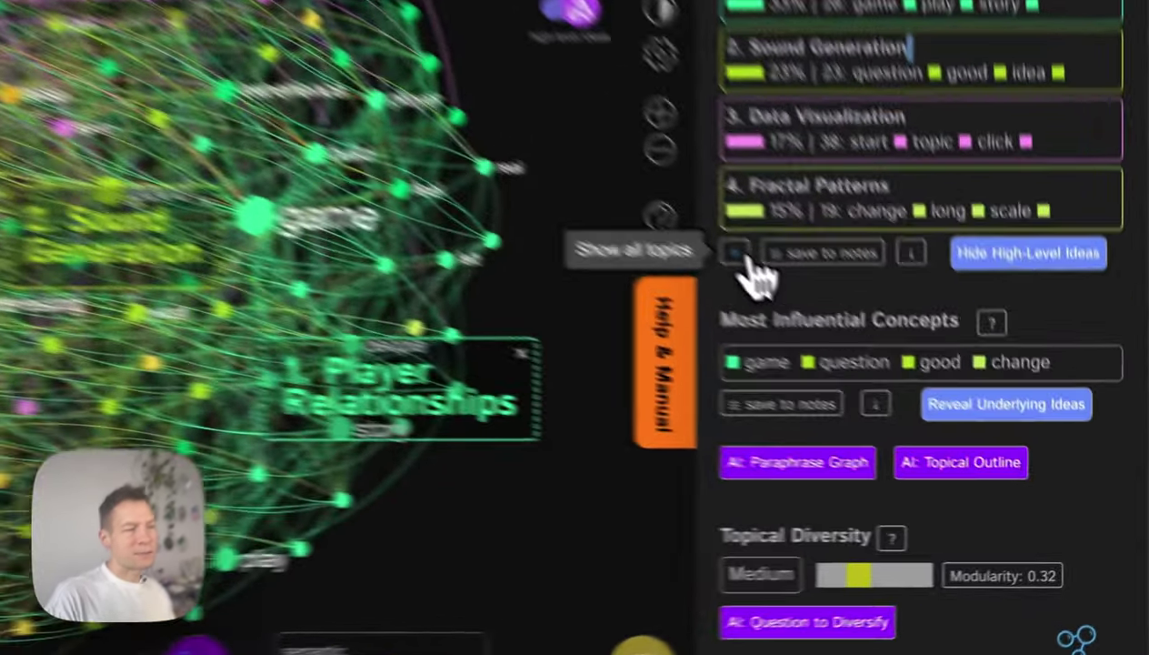
Expand the main topics list to view all the topics, and collapse it again
{"action": "left_click", "coordinate": [890, 366]}
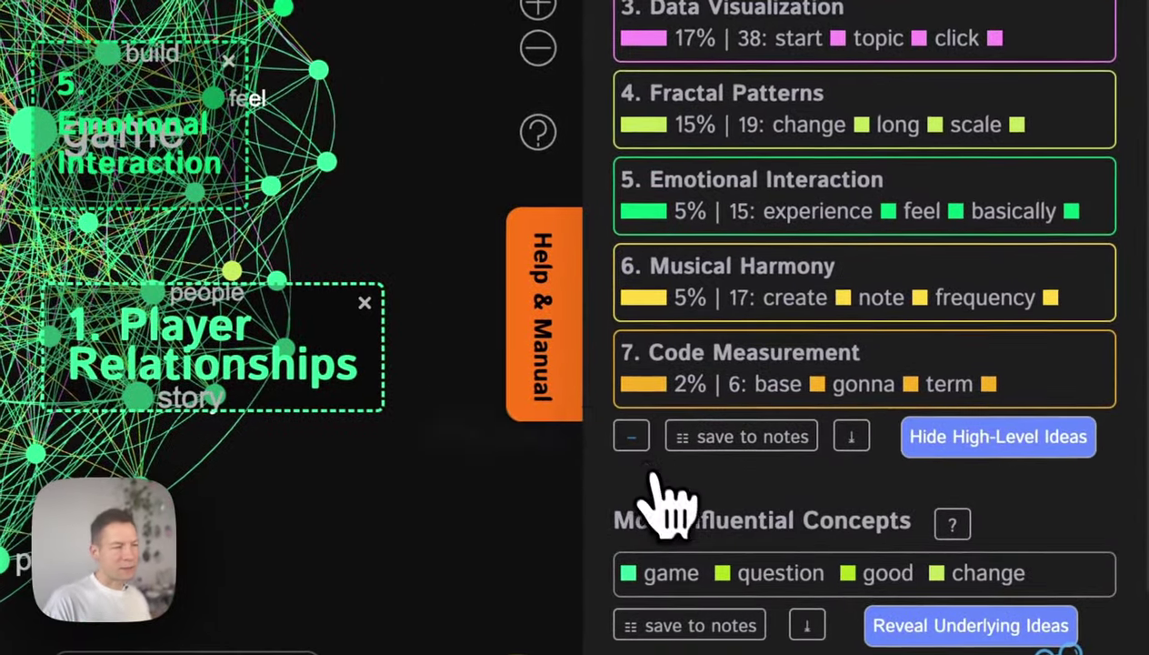
{"action": "left_click", "coordinate": [891, 488]}
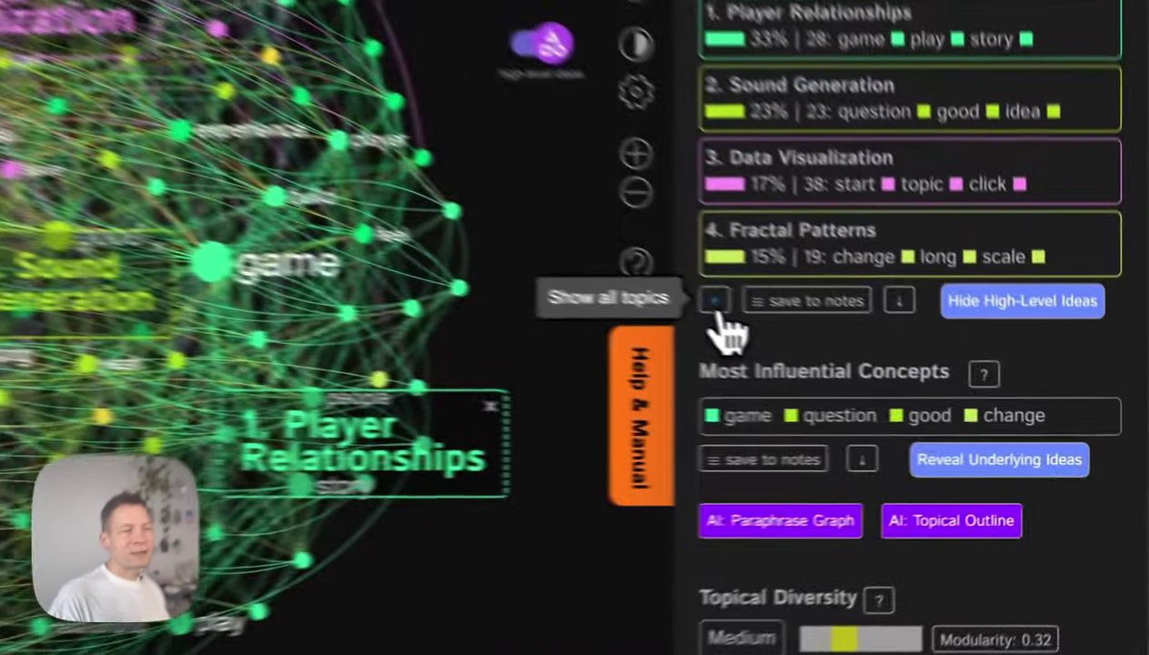
{"action": "left_click", "coordinate": [890, 366]}
{"action": "left_click", "coordinate": [639, 529]}
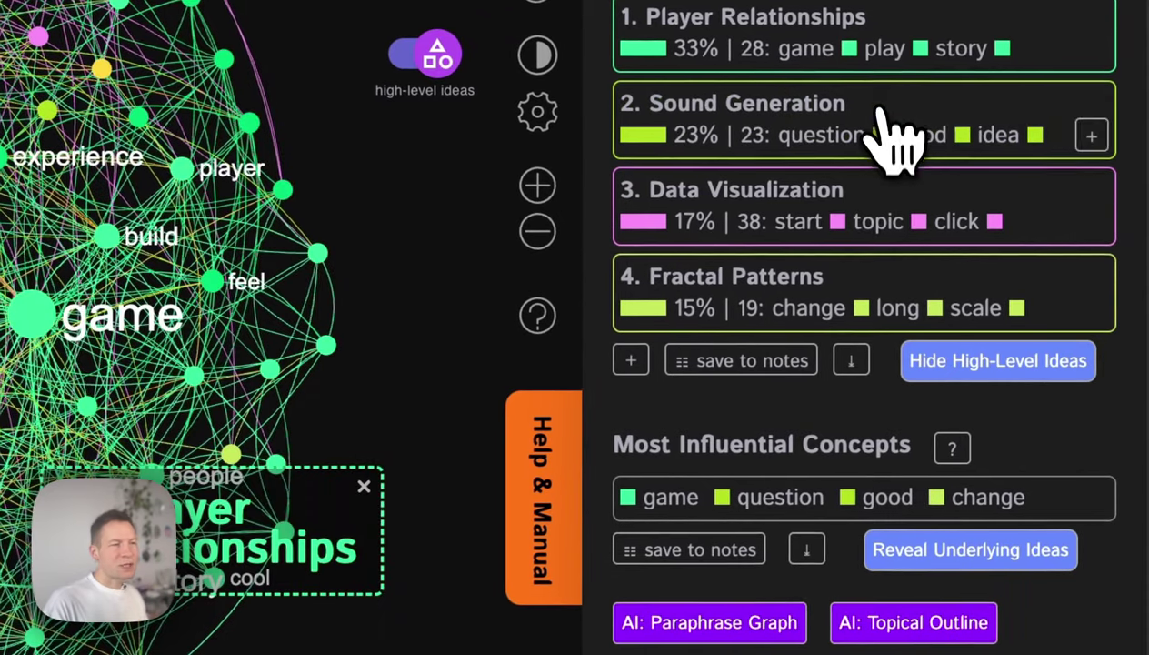
Inspect the Data Visualization and Fractal Patterns clusters, and Emotional Interaction and Musical Harmony from the full topics list
{"action": "left_click", "coordinate": [886, 220]}
{"action": "left_click", "coordinate": [890, 229]}
{"action": "left_click", "coordinate": [864, 304]}
{"action": "left_click", "coordinate": [632, 360]}
{"action": "left_click", "coordinate": [926, 362]}
{"action": "left_click", "coordinate": [926, 363]}
{"action": "left_click", "coordinate": [881, 458]}
{"action": "left_click", "coordinate": [880, 460]}
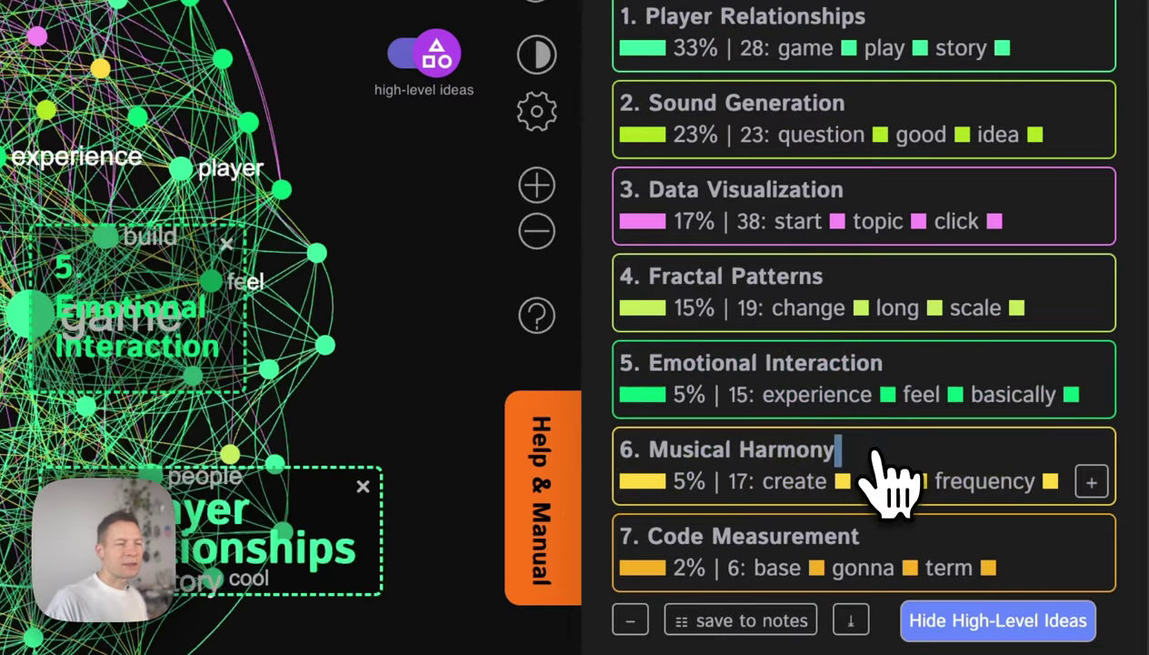
Collapse the main topics list and clear the Data Visualization highlight from the graph
{"action": "scroll", "coordinate": [800, 568], "scroll_direction": "down", "scroll_amount": 1}
{"action": "left_click", "coordinate": [641, 544]}
{"action": "scroll", "coordinate": [846, 115], "scroll_direction": "up", "scroll_amount": 3}
{"action": "scroll", "coordinate": [897, 410], "scroll_direction": "down", "scroll_amount": 3}
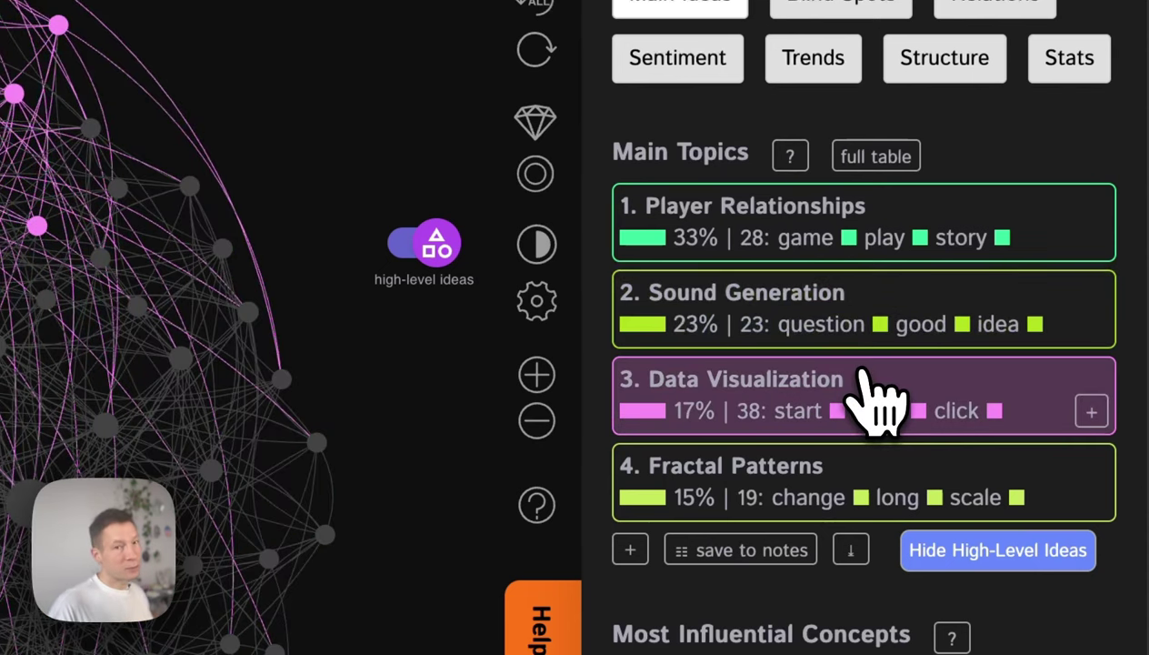
{"action": "left_click", "coordinate": [863, 386]}
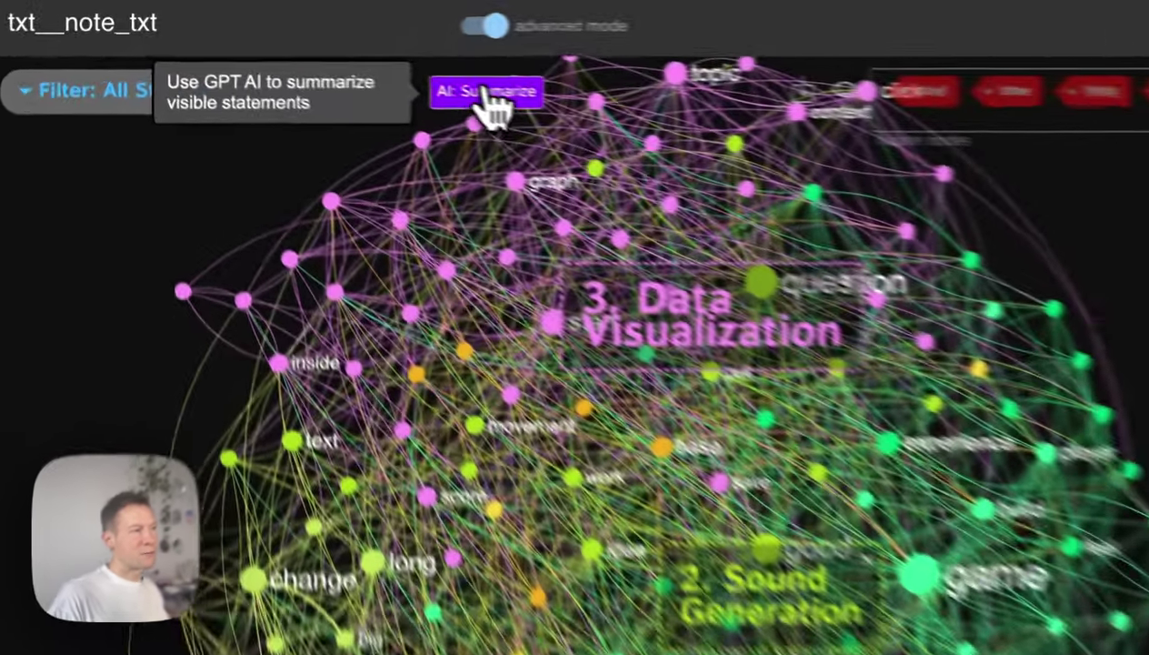
Generate an AI summary of the essential statements and read it with the statements list hidden
{"action": "left_click", "coordinate": [332, 57]}
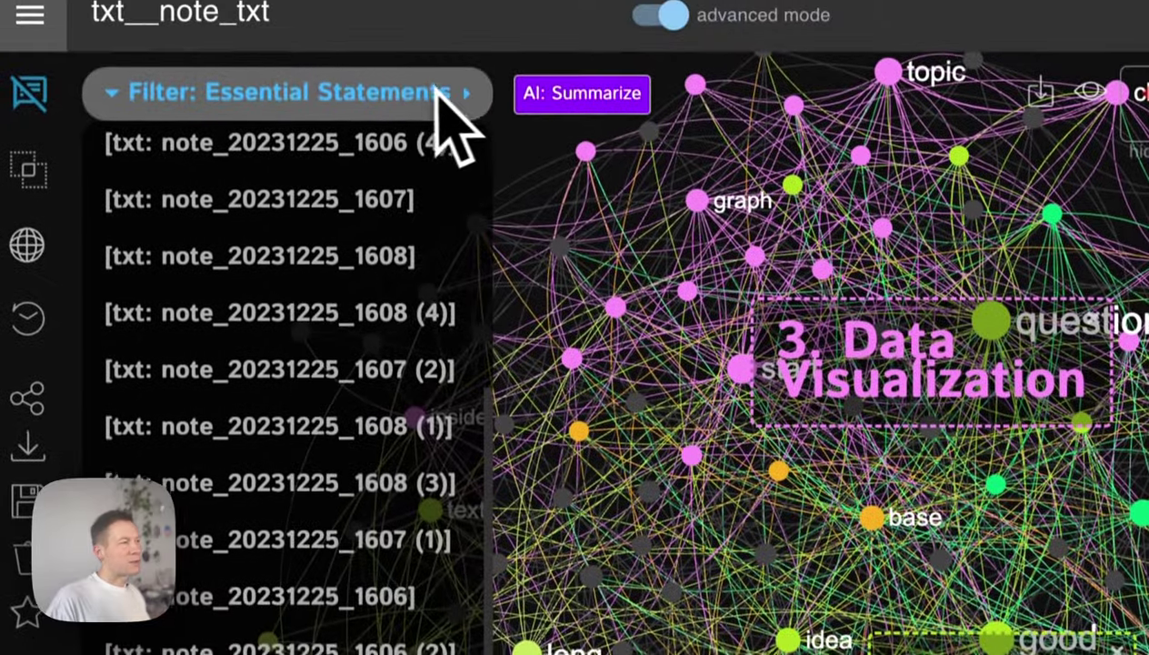
{"action": "left_click", "coordinate": [37, 96]}
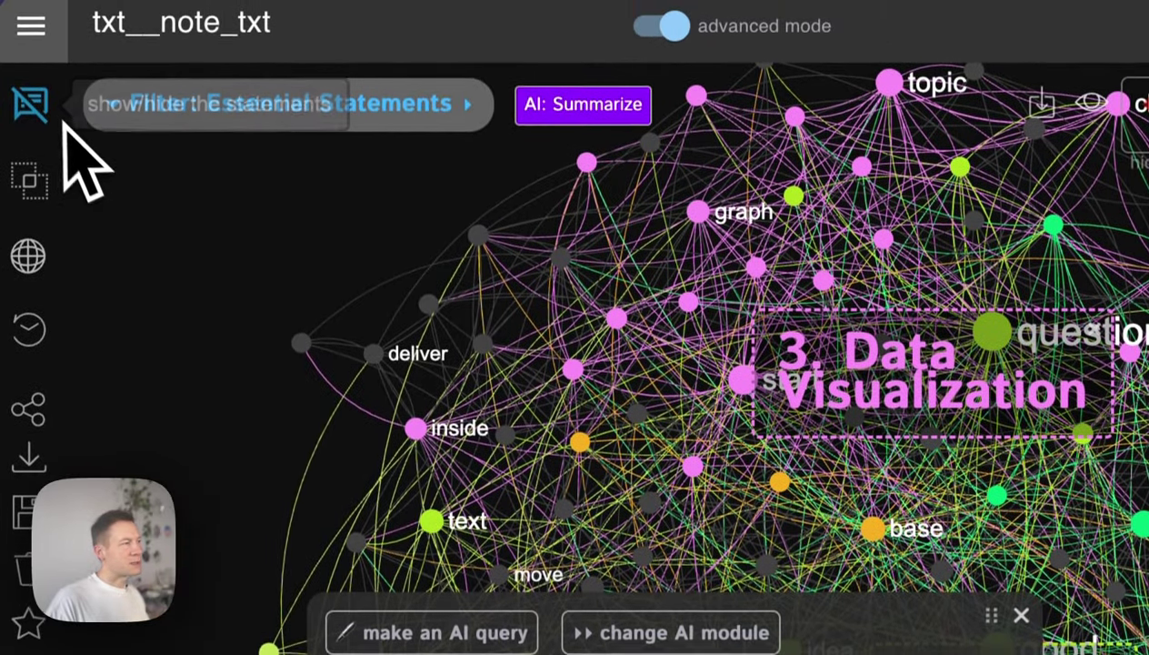
{"action": "left_click", "coordinate": [38, 75]}
{"action": "left_click", "coordinate": [38, 74]}
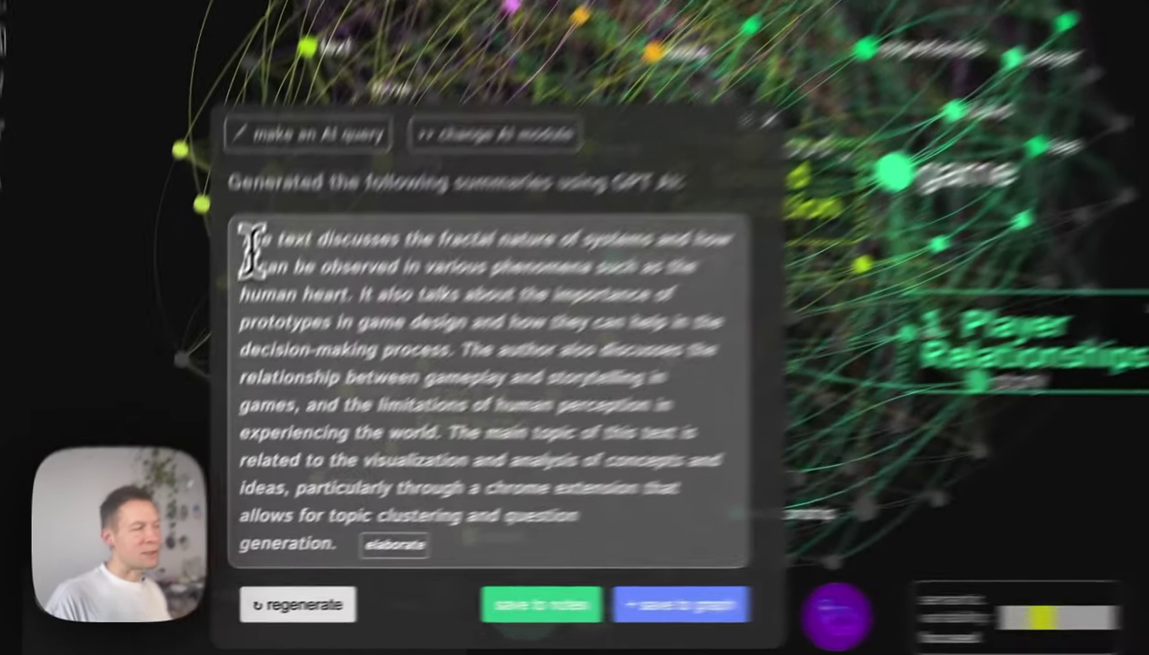
{"action": "left_click_drag", "start_coordinate": [173, 385], "coordinate": [249, 559]}
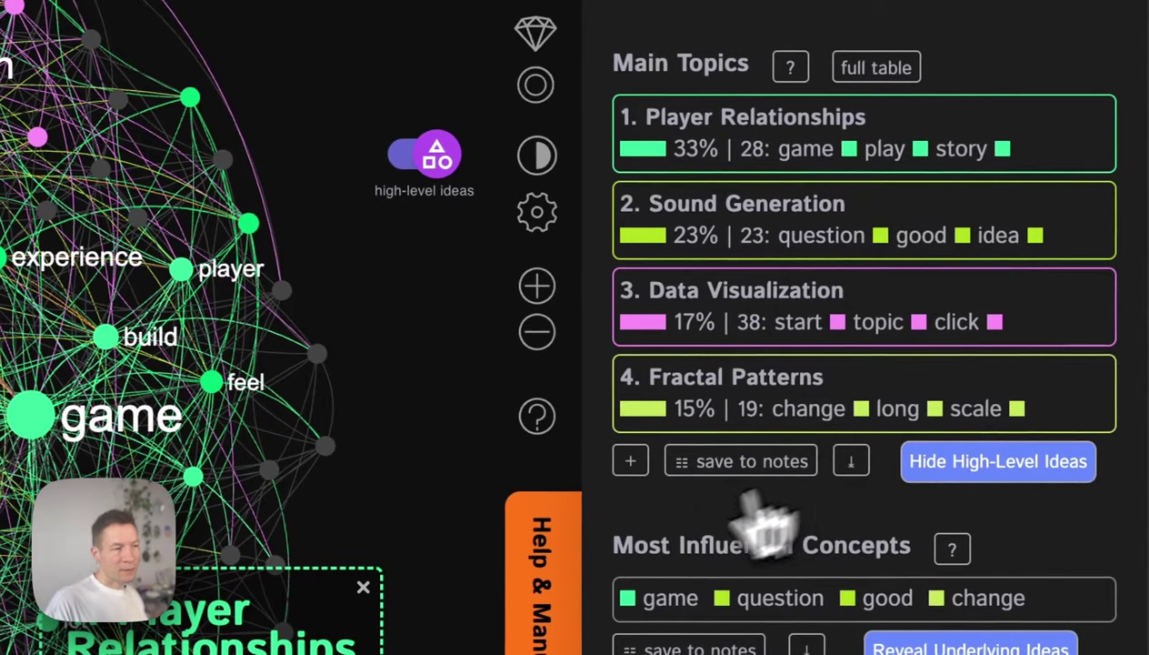
List all main topics and filter the graph to the Fractal Patterns topic
{"action": "left_click", "coordinate": [653, 462]}
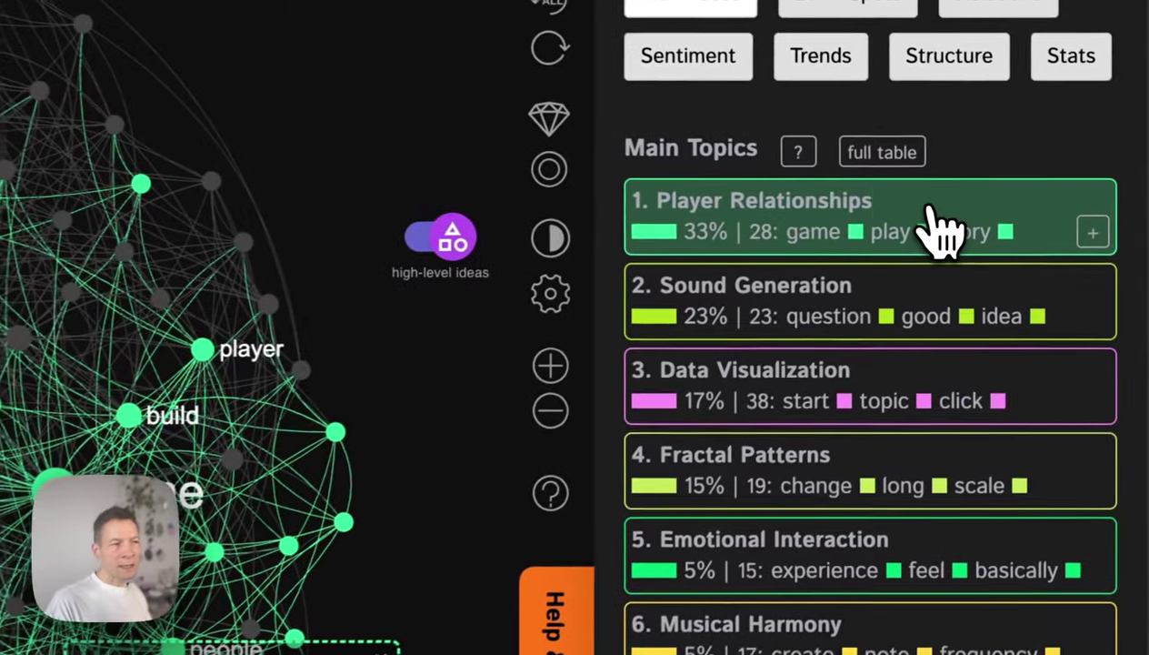
{"action": "left_click", "coordinate": [987, 226]}
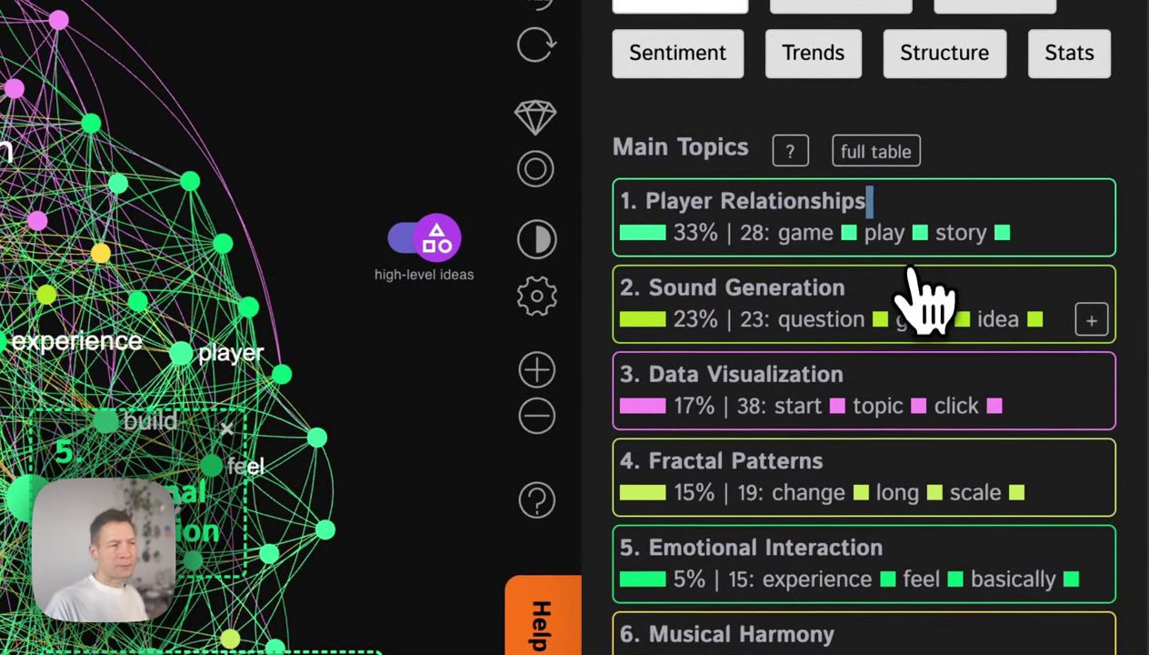
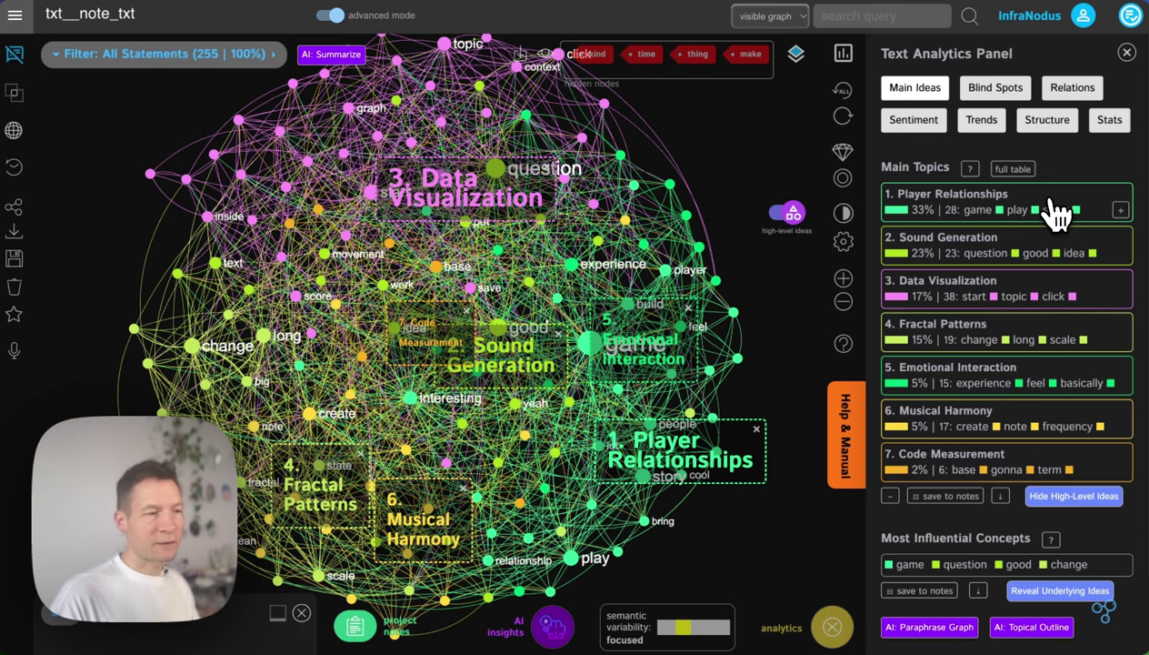
{"action": "left_click", "coordinate": [974, 344]}
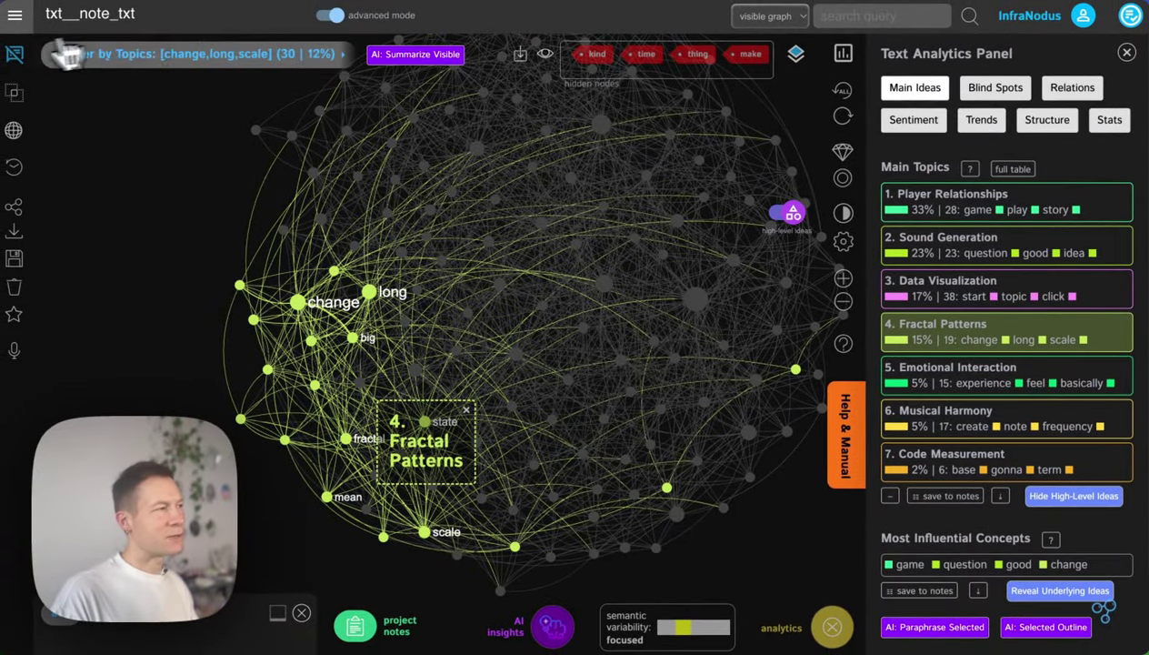
Show the statements belonging to the Fractal Patterns topic and read through them
{"action": "left_click", "coordinate": [13, 53]}
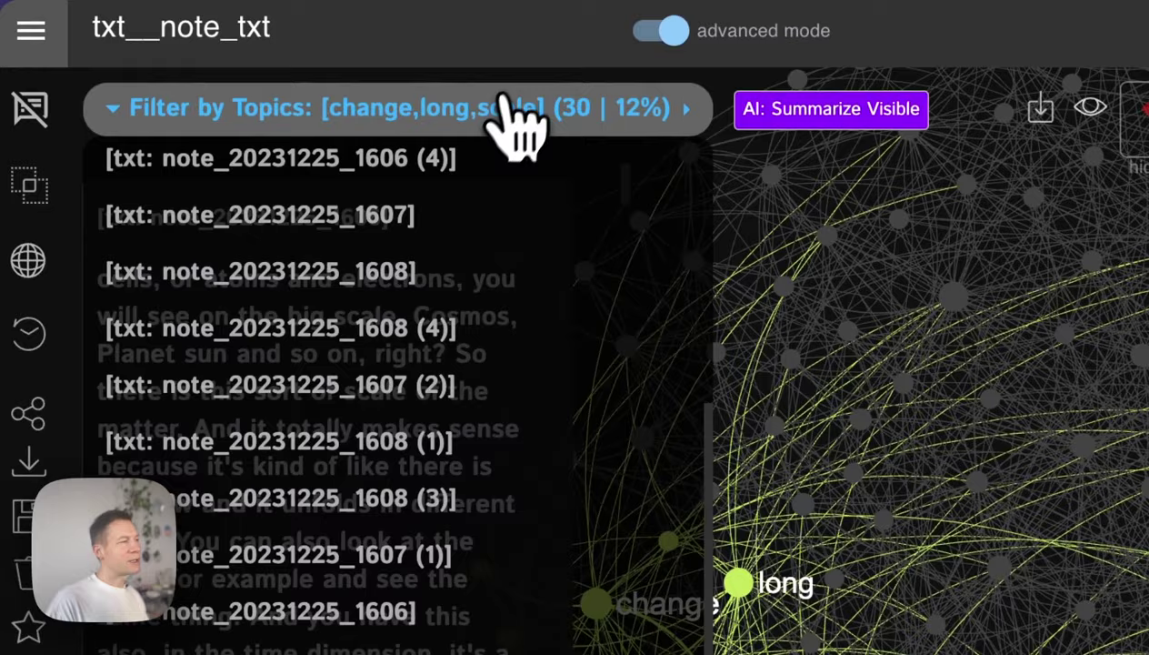
{"action": "left_click", "coordinate": [503, 106]}
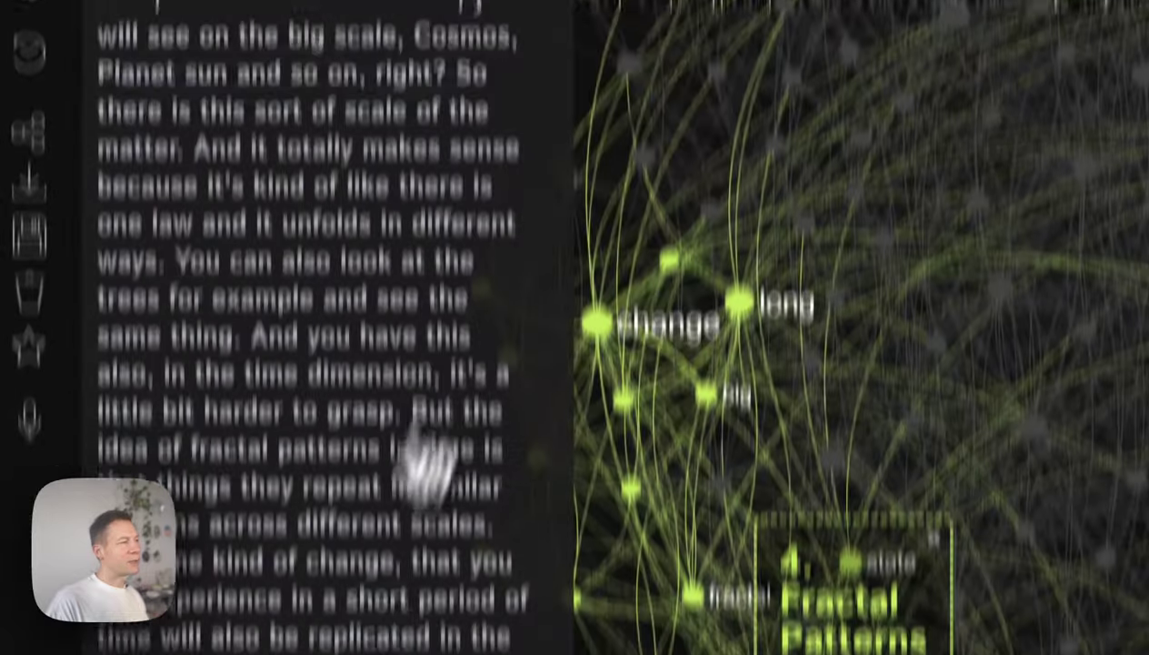
{"action": "scroll", "coordinate": [338, 446], "scroll_direction": "down", "scroll_amount": 5}
{"action": "scroll", "coordinate": [338, 445], "scroll_direction": "down", "scroll_amount": 5}
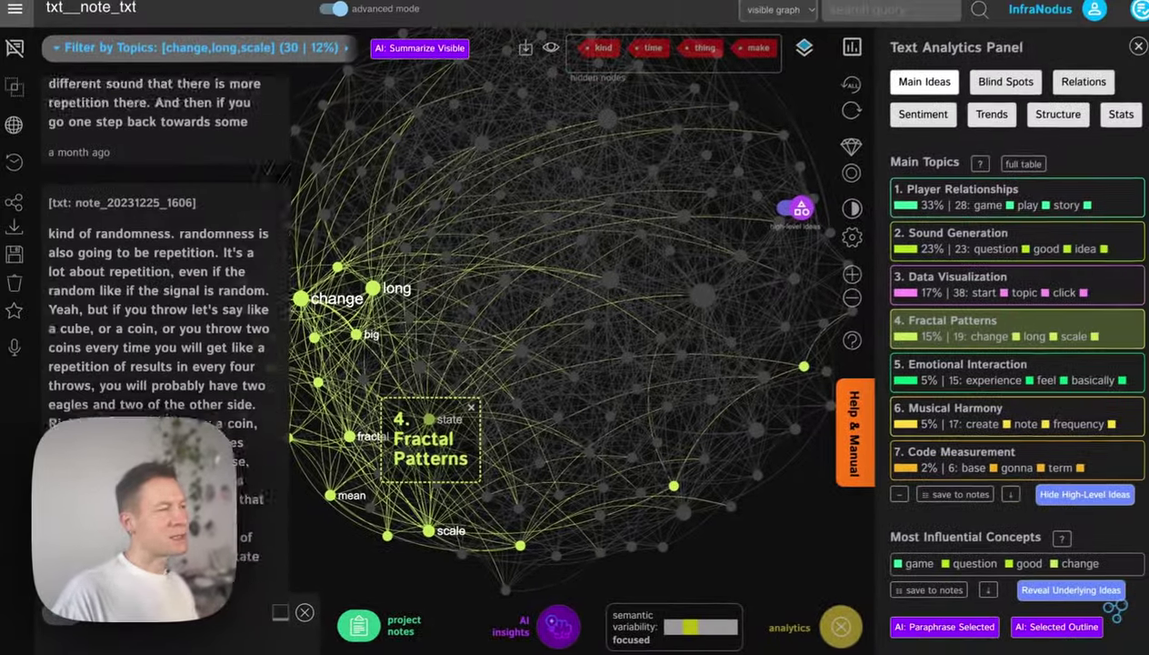
{"action": "scroll", "coordinate": [187, 377], "scroll_direction": "down", "scroll_amount": 10}
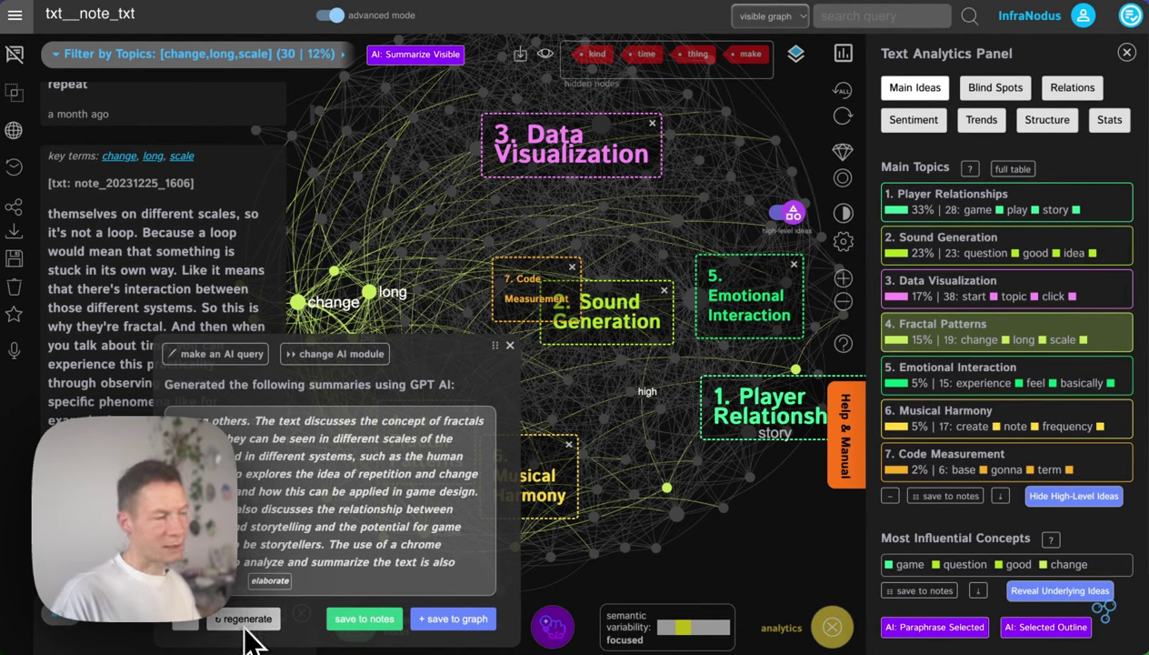
Read the AI summary of the Fractal Patterns statements and close it
{"action": "left_click_drag", "start_coordinate": [234, 582], "coordinate": [251, 422]}
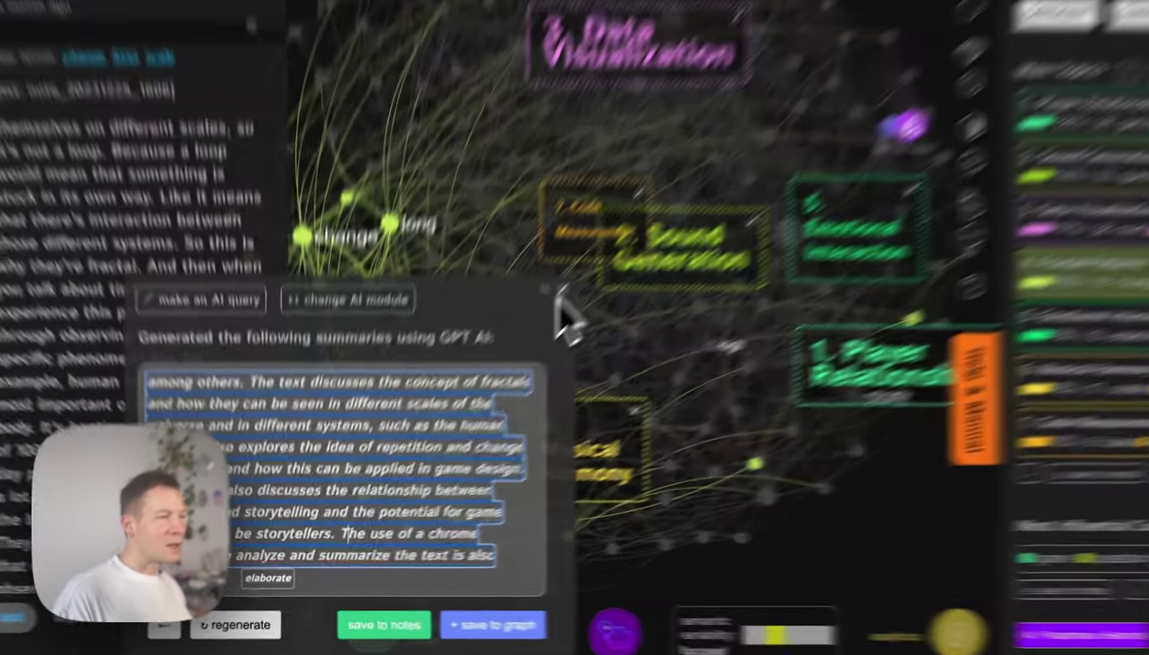
{"action": "left_click", "coordinate": [509, 347]}
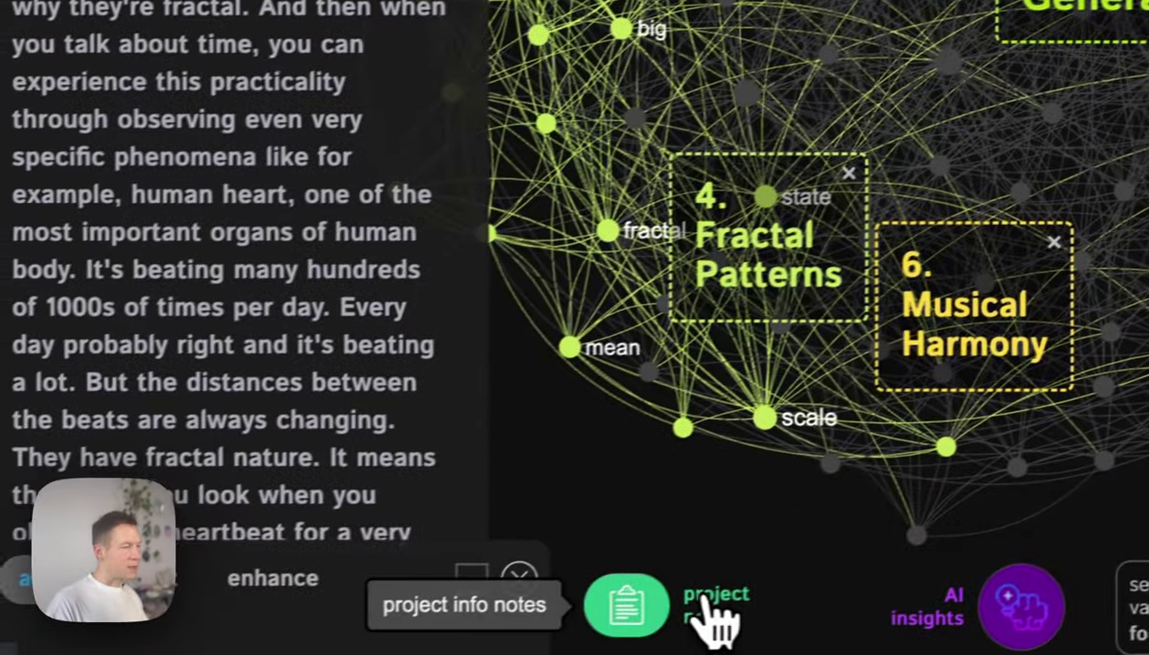
Replace the project notes with "Put the idea of fractals into relation with game design" and close them
{"action": "left_click", "coordinate": [528, 647]}
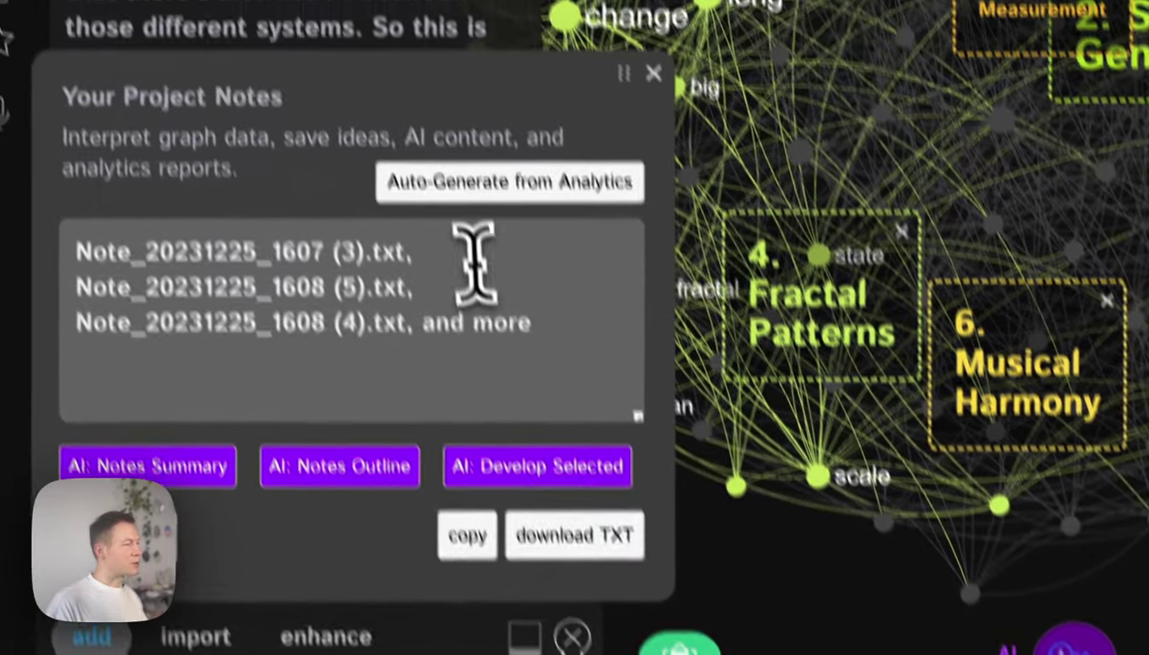
{"action": "left_click", "coordinate": [343, 283]}
{"action": "key", "text": "ctrl+a"}
{"action": "key", "text": "BackSpace"}
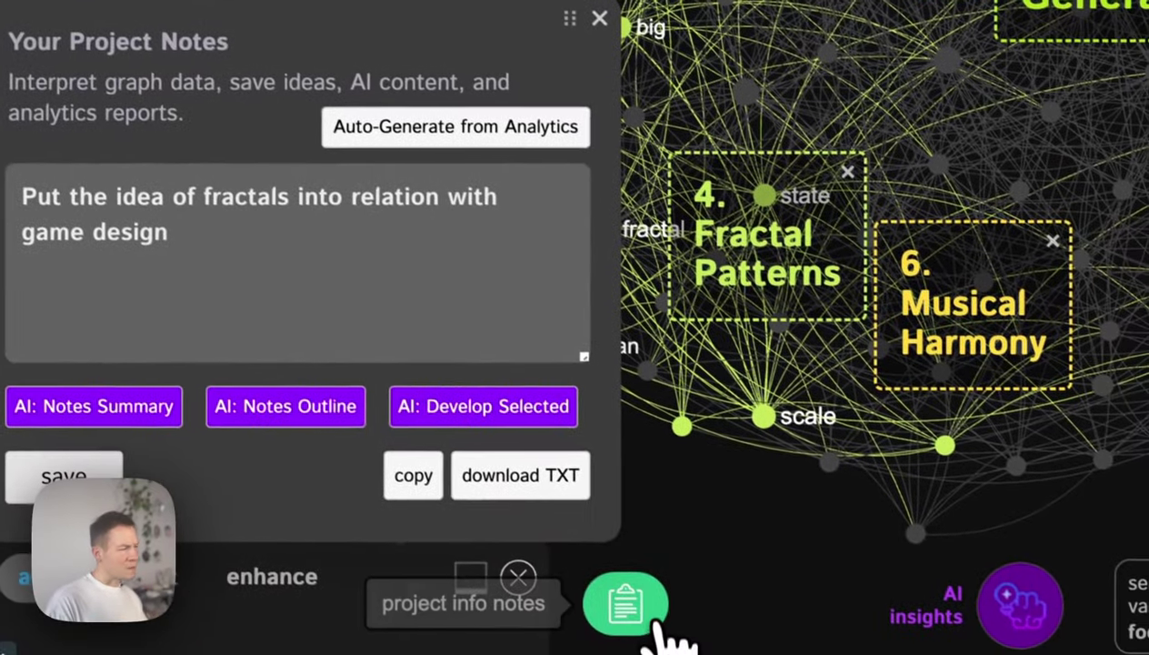
{"action": "left_click", "coordinate": [655, 624]}
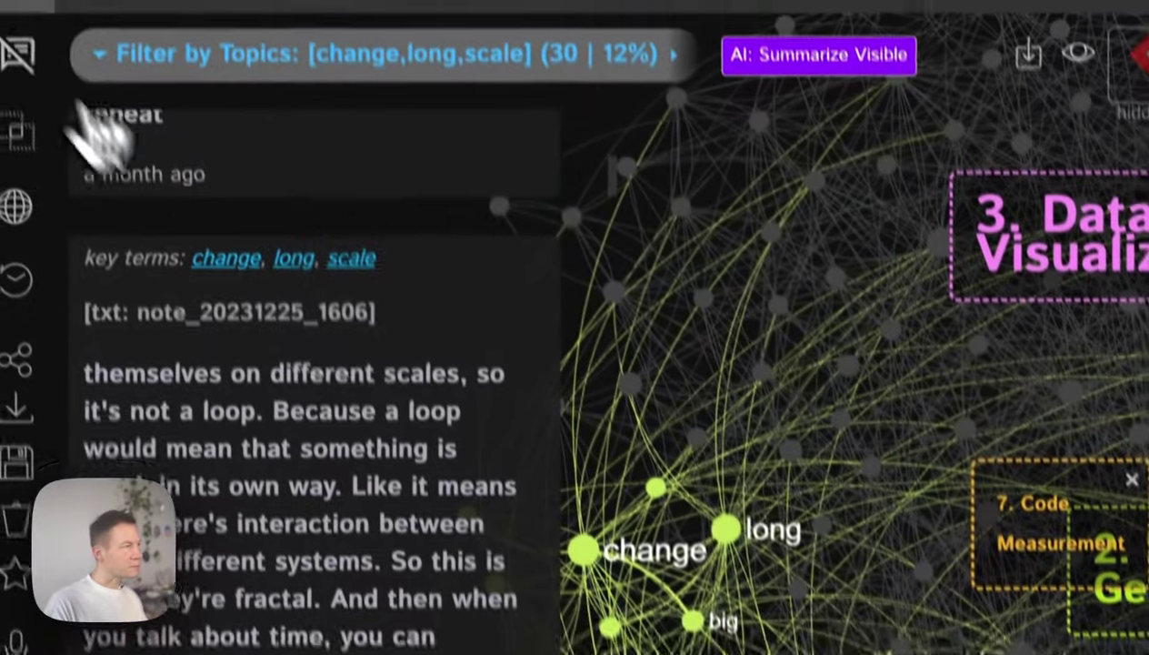
Hide the statements and select the game, story, play and player concepts of the Player Relationships topic
{"action": "left_click", "coordinate": [16, 55]}
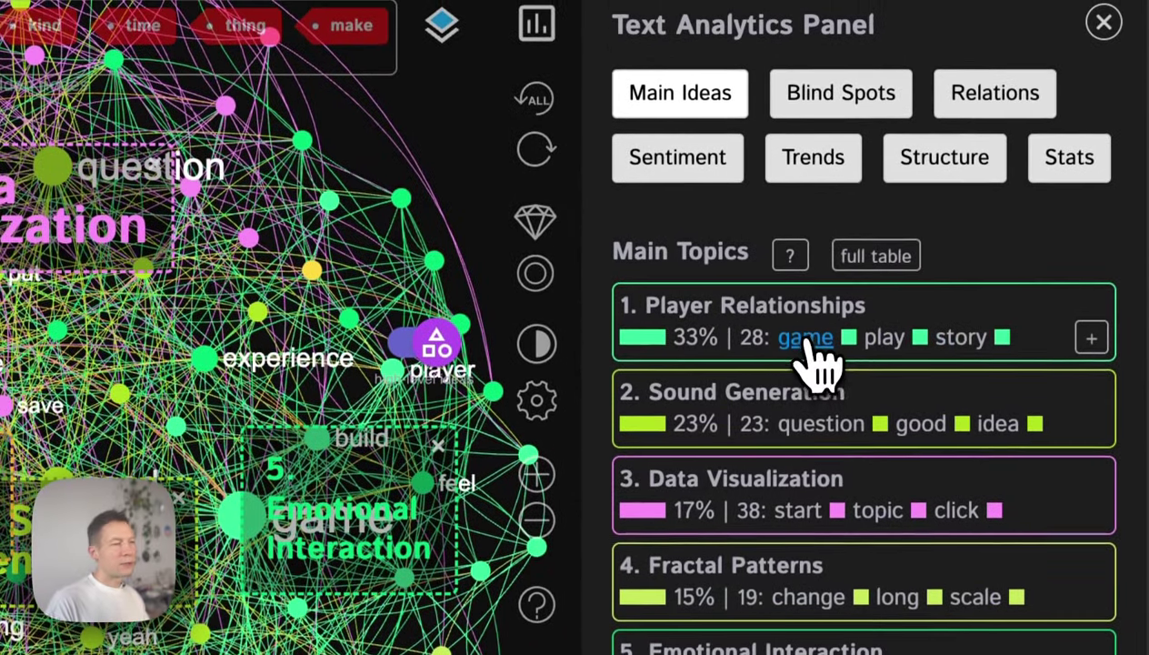
{"action": "left_click", "coordinate": [807, 232]}
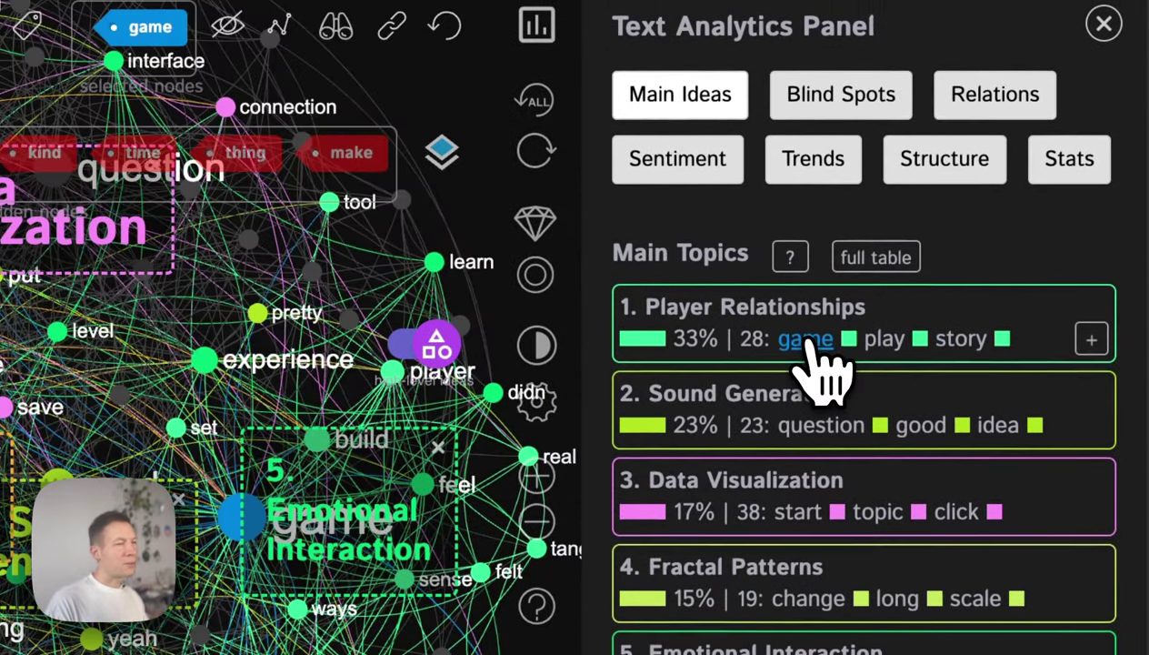
{"action": "left_click", "coordinate": [957, 344]}
{"action": "left_click", "coordinate": [887, 344]}
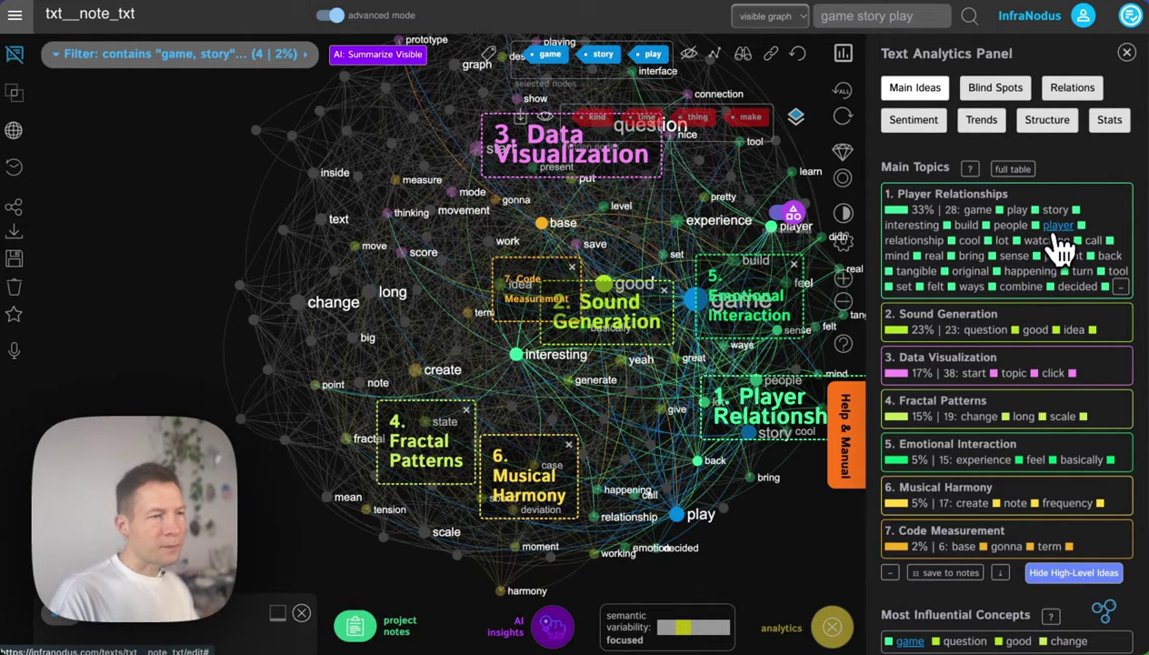
{"action": "left_click", "coordinate": [1057, 226]}
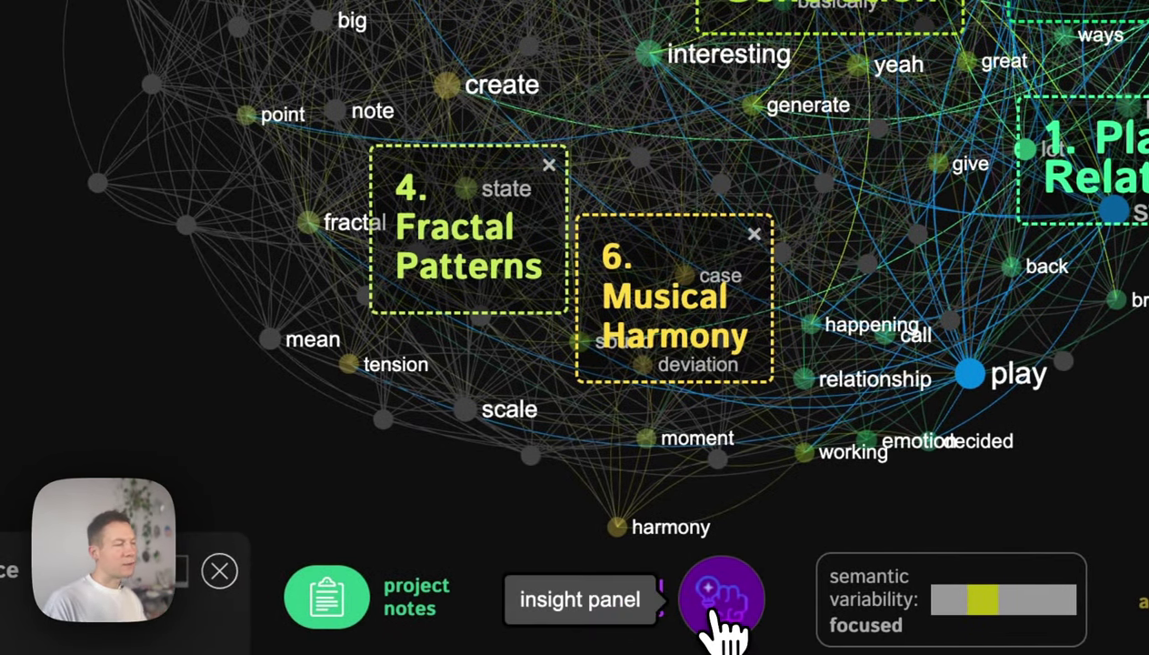
Generate a GPT-4 chat response about game, story, play and player, save it to the project notes and close them
{"action": "left_click", "coordinate": [718, 611]}
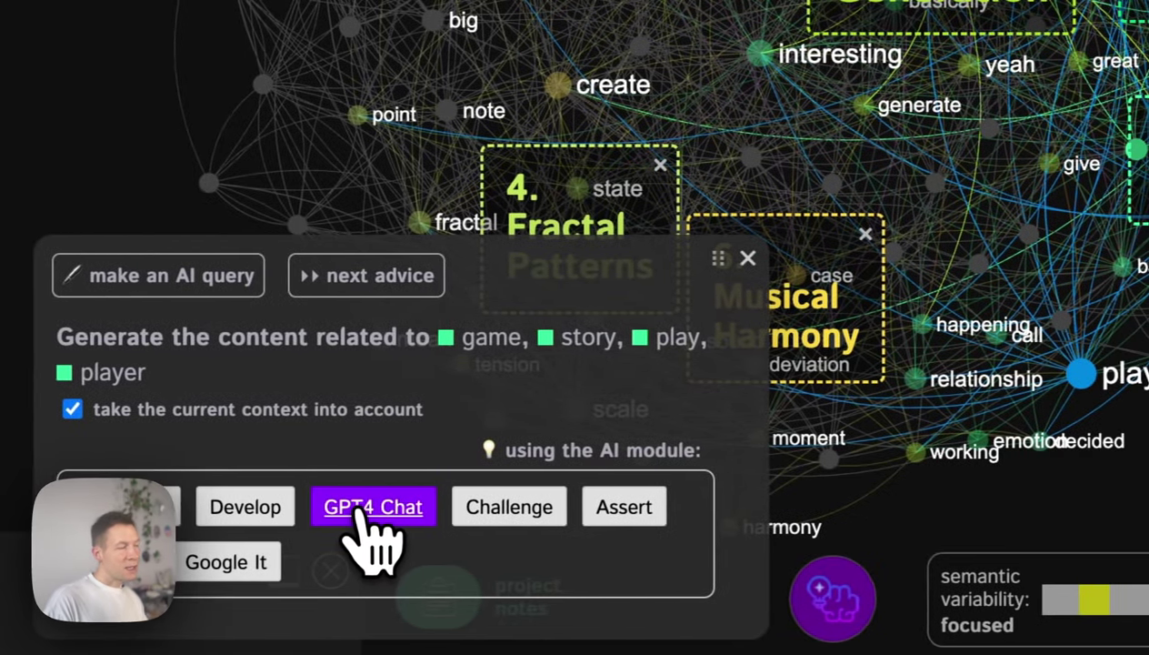
{"action": "left_click", "coordinate": [617, 507]}
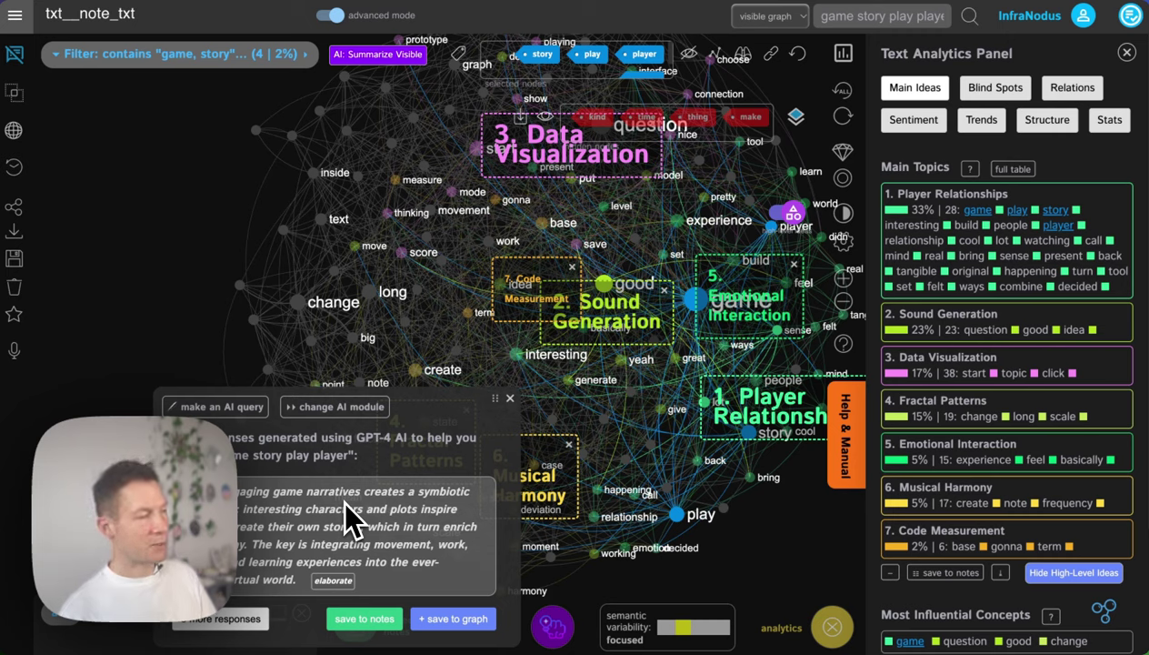
{"action": "left_click", "coordinate": [381, 621]}
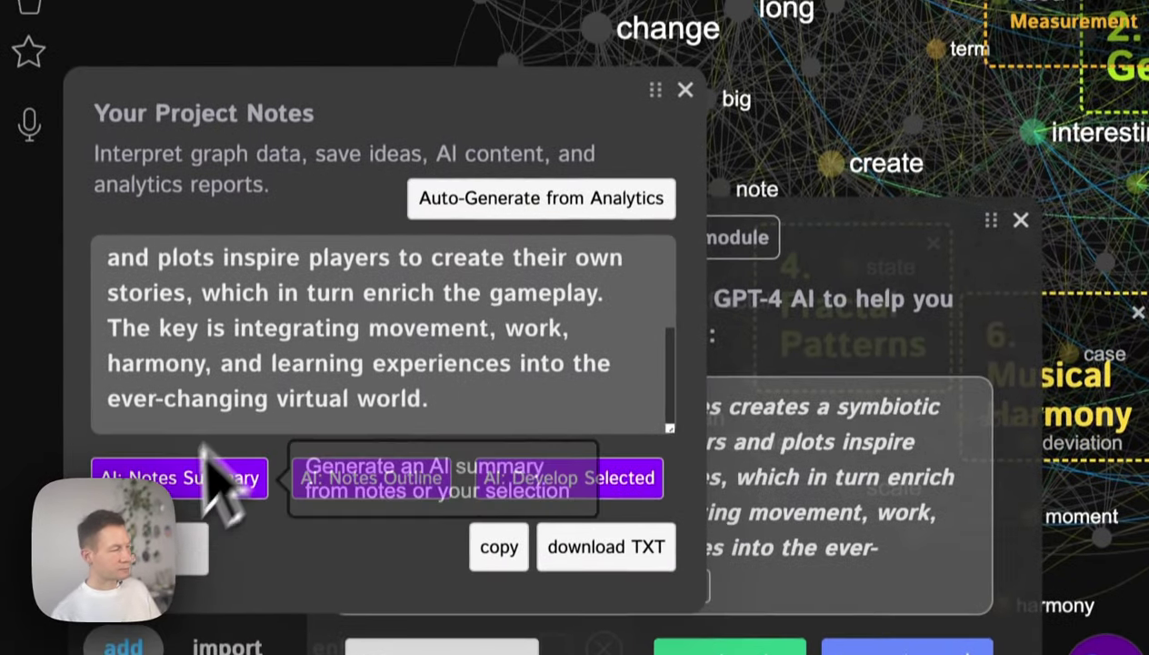
{"action": "left_click", "coordinate": [685, 90]}
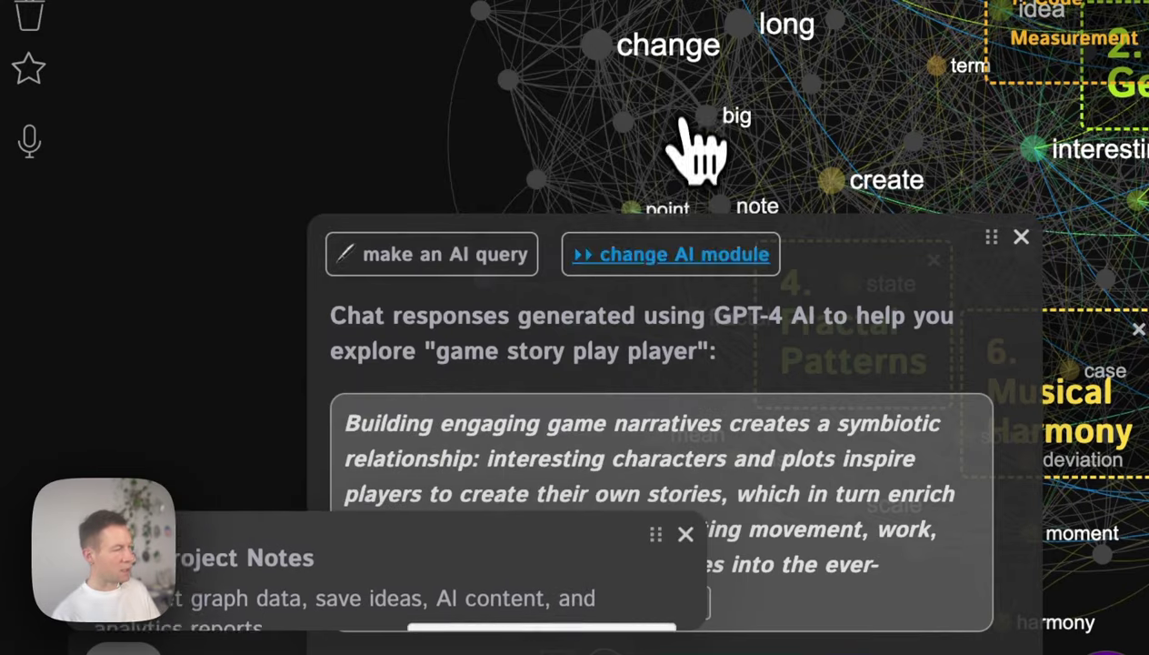
Generate two more GPT-4 chat responses and highlight the sentence about interacting with the game on various scales from micro to macro
{"action": "left_click", "coordinate": [464, 587]}
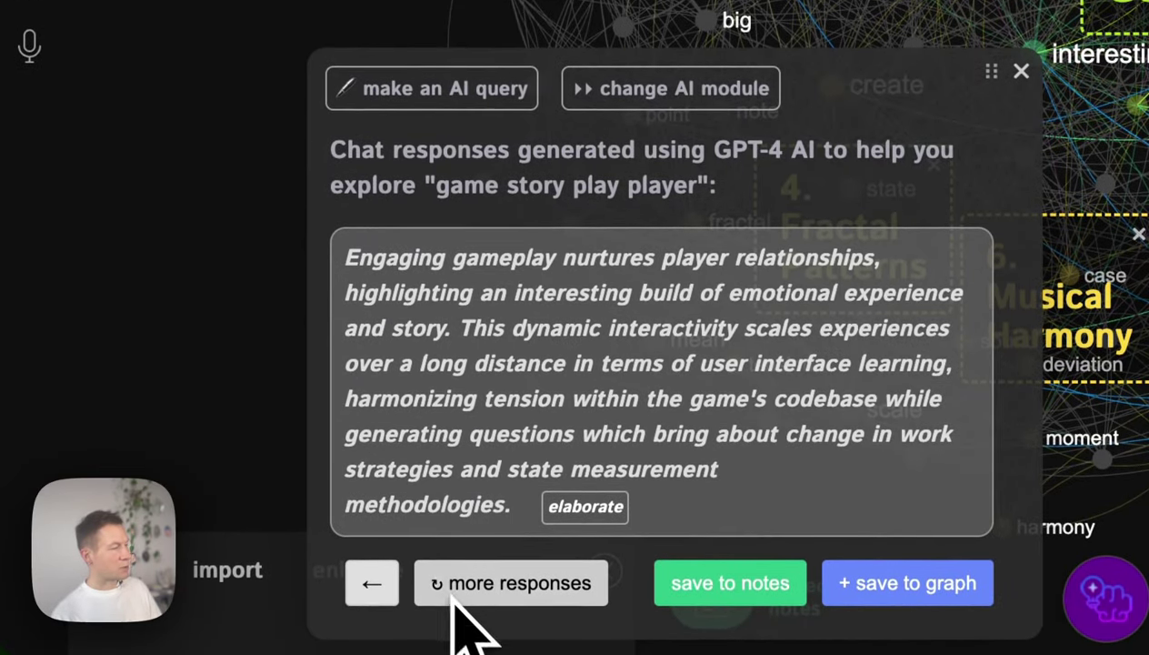
{"action": "left_click", "coordinate": [502, 587]}
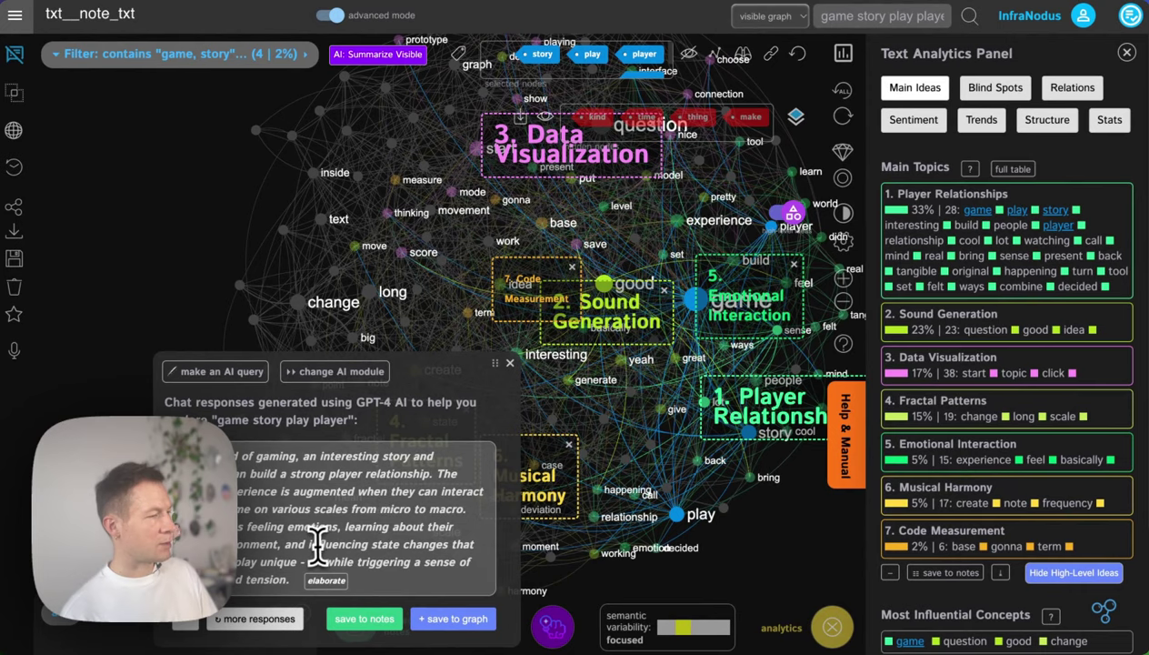
{"action": "triple_click", "coordinate": [323, 471]}
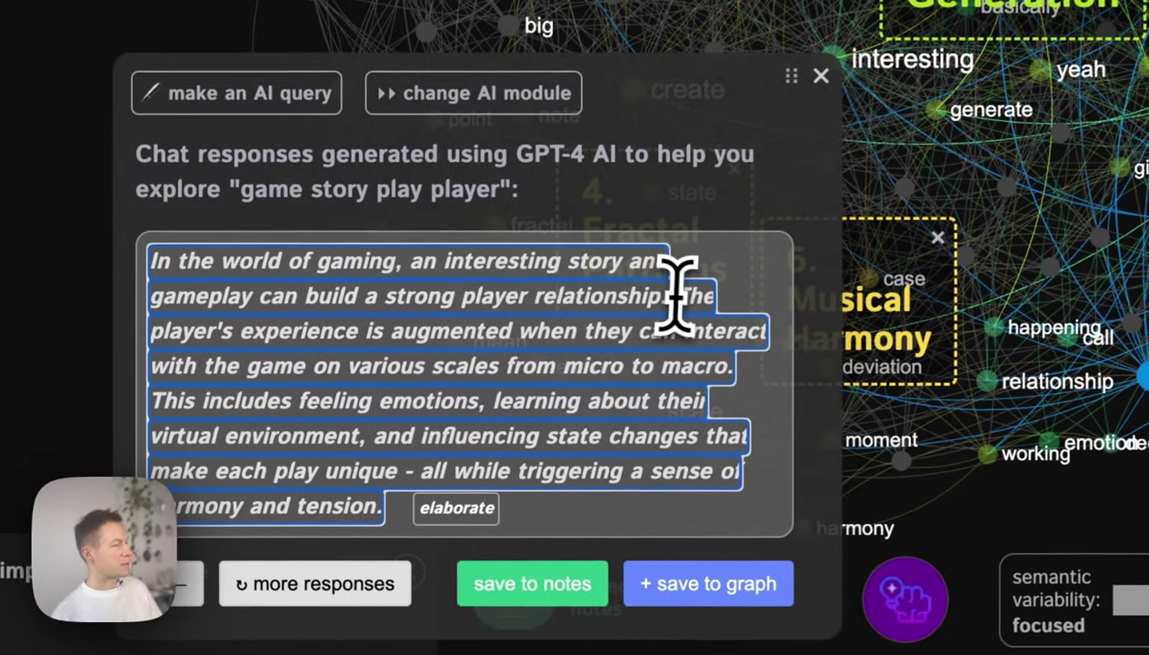
{"action": "left_click_drag", "start_coordinate": [680, 290], "coordinate": [723, 362]}
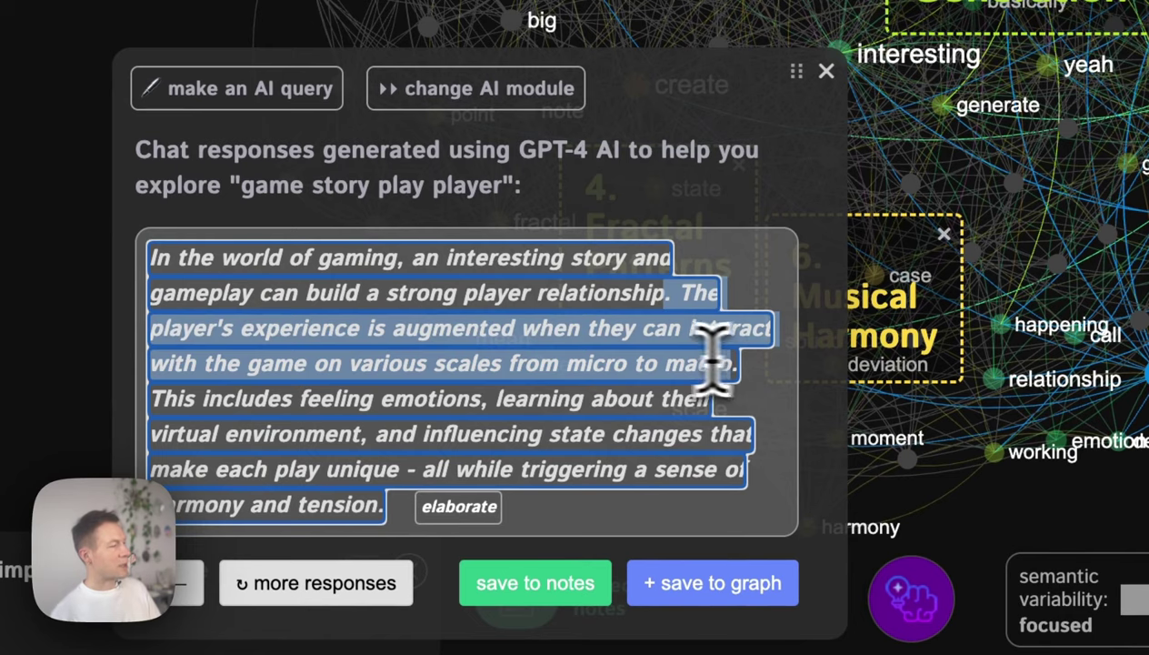
Replace the response's opening sentence with "The connection of gaming and fractals:" and delete its closing sentence about feeling emotions
{"action": "left_click", "coordinate": [521, 384]}
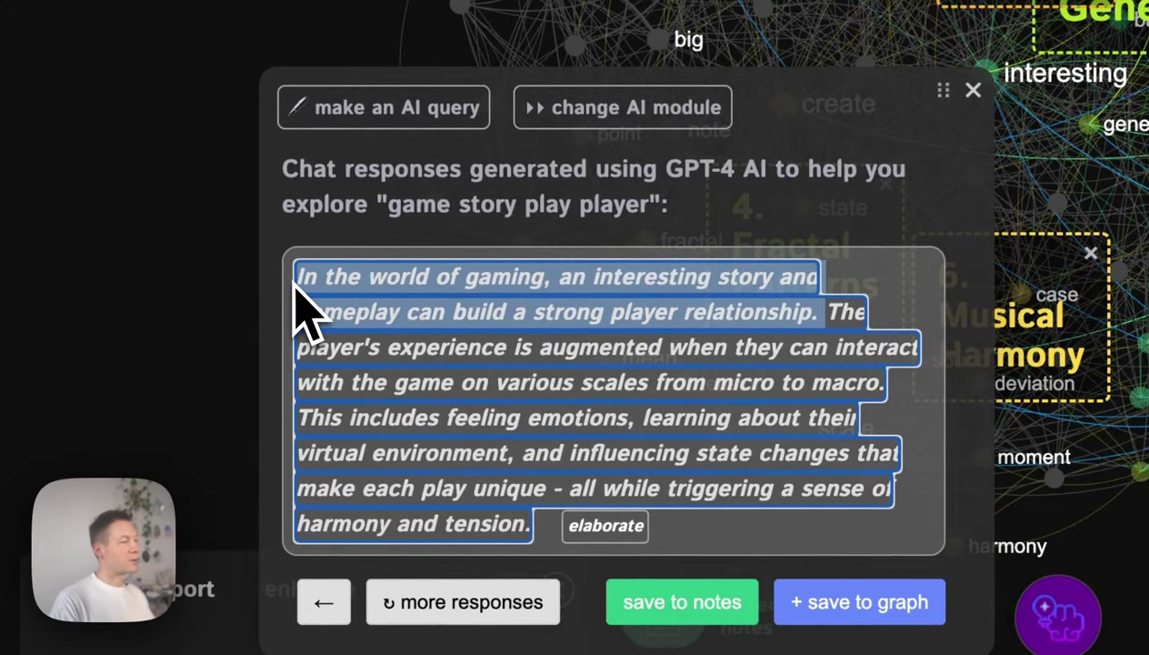
{"action": "type", "text": "The connection of gaming and"}
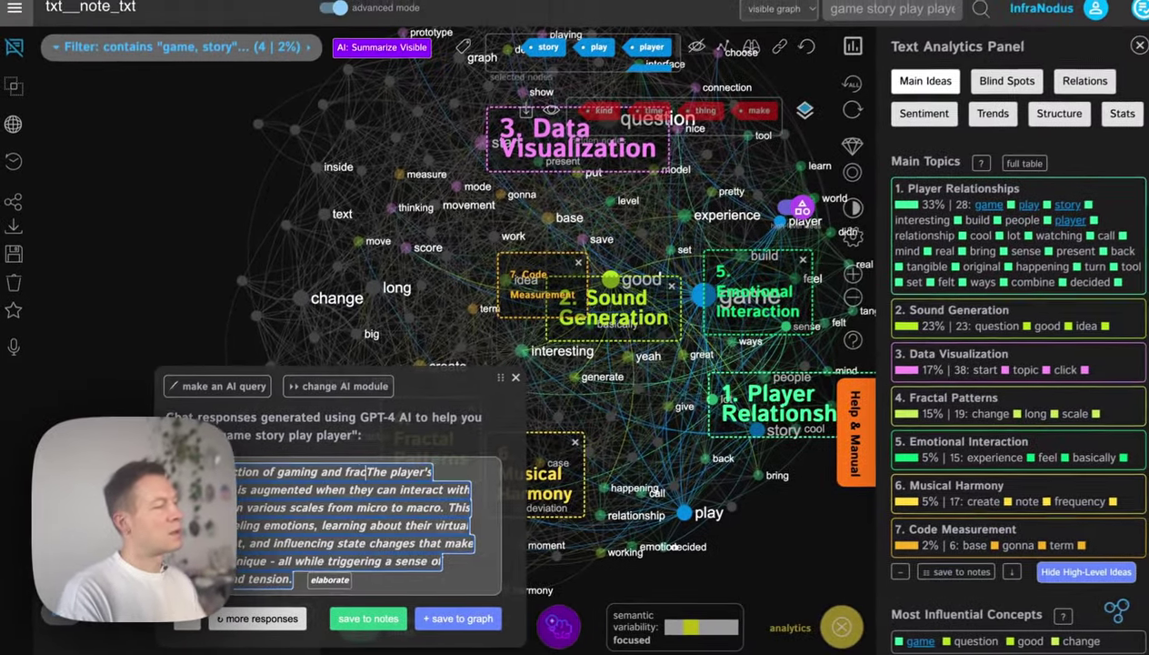
{"action": "type", "text": " fractals:"}
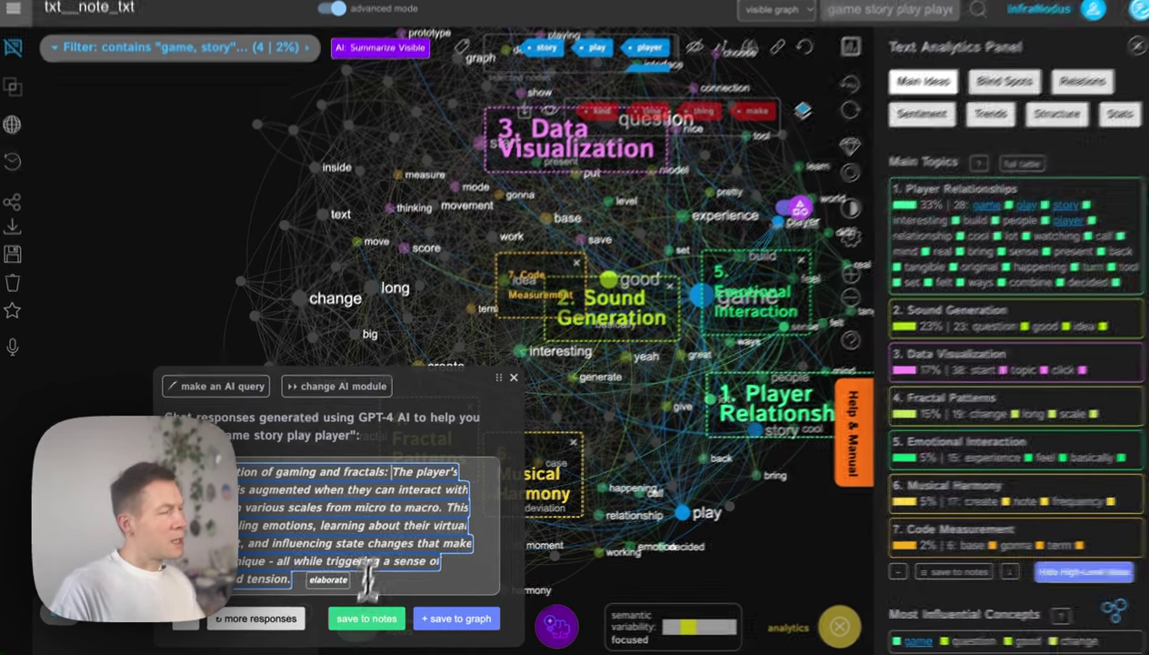
{"action": "left_click", "coordinate": [378, 526]}
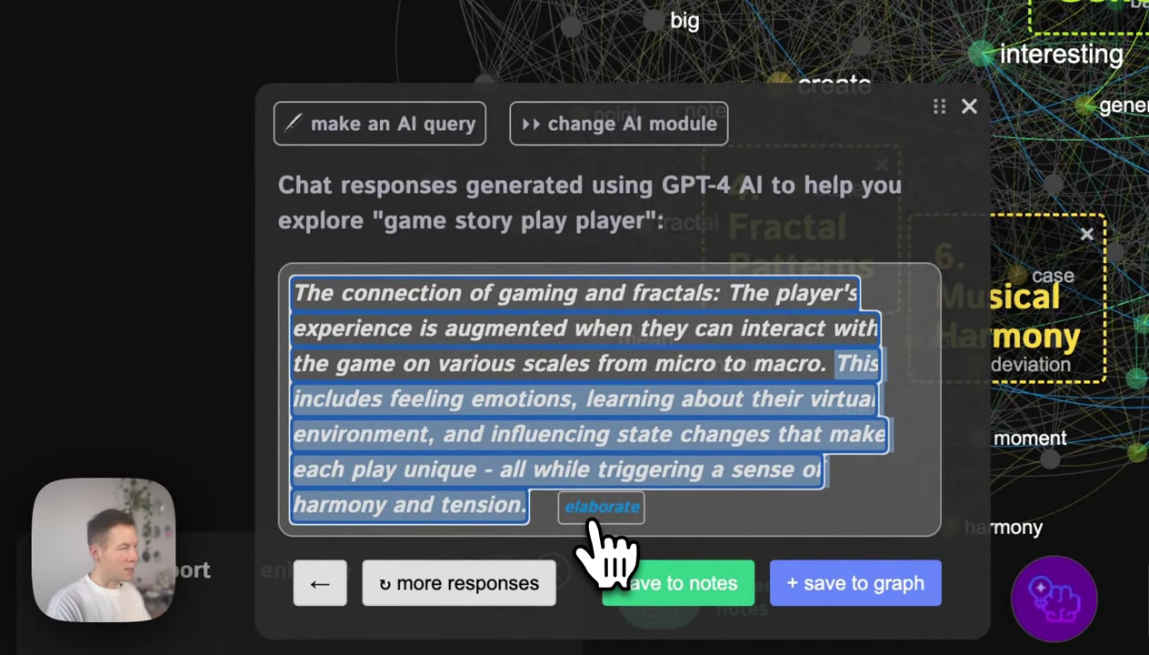
{"action": "left_click", "coordinate": [596, 520]}
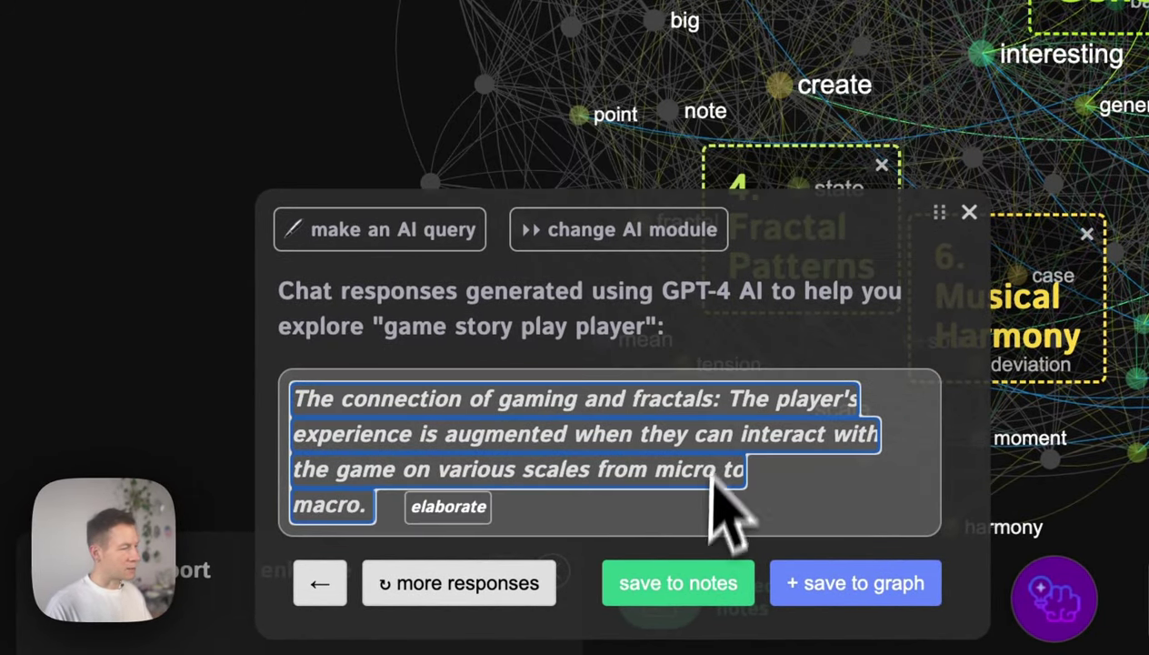
Save the edited response about gaming and fractals to the project notes and close the notes and AI insights
{"action": "left_click", "coordinate": [677, 584]}
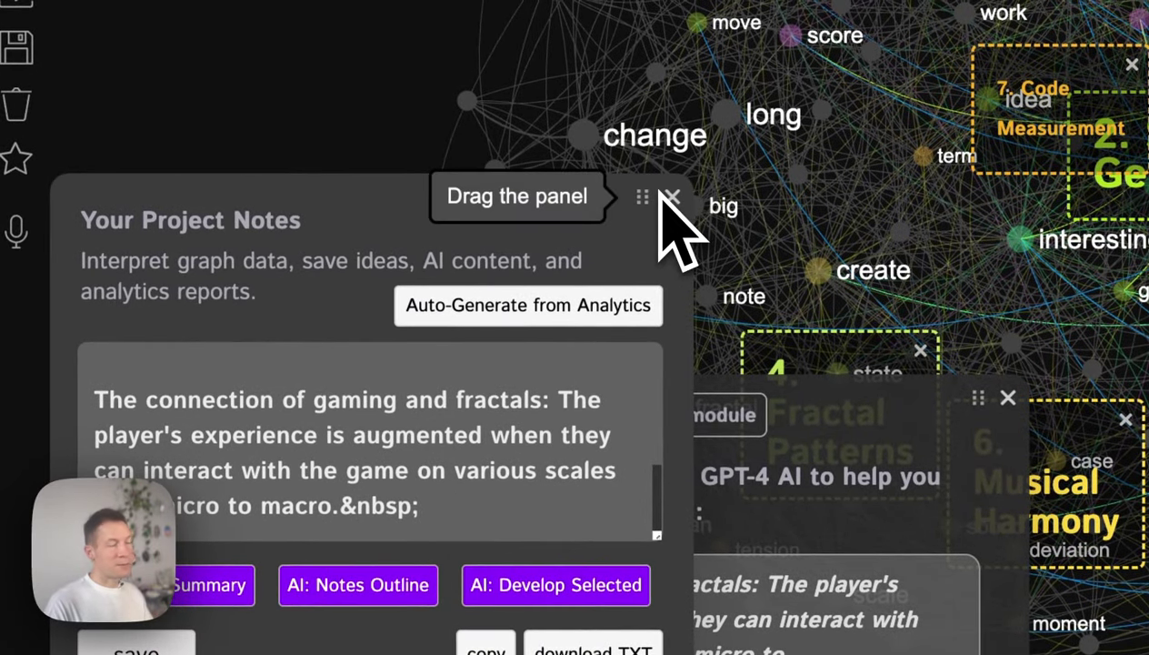
{"action": "left_click", "coordinate": [672, 194]}
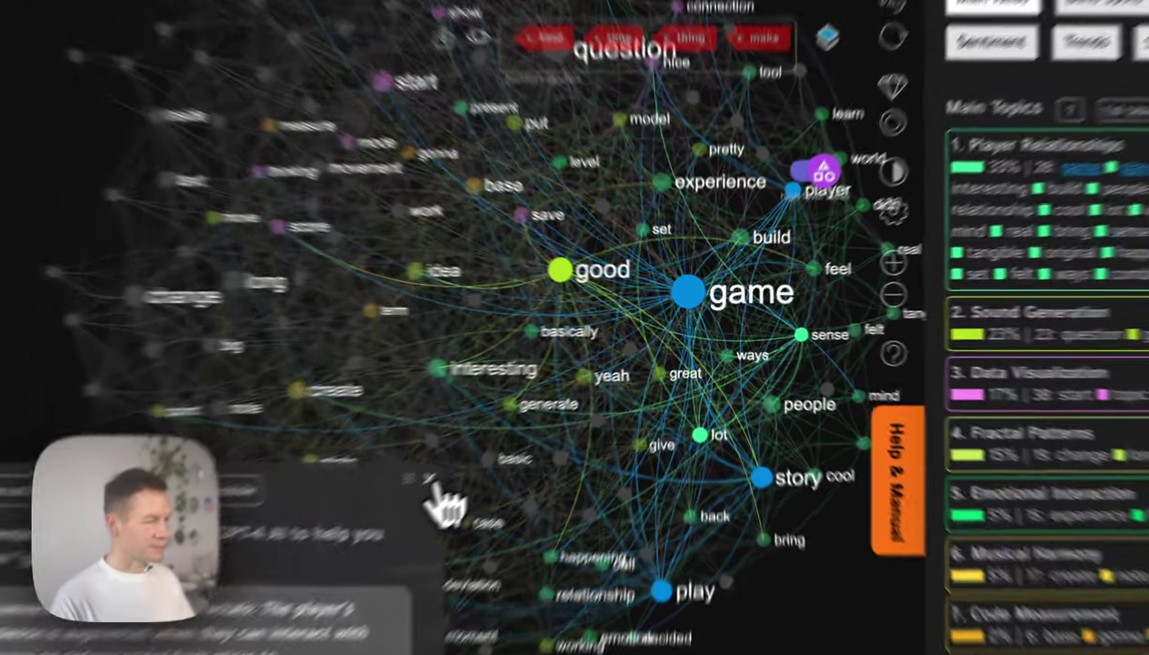
{"action": "left_click", "coordinate": [510, 432]}
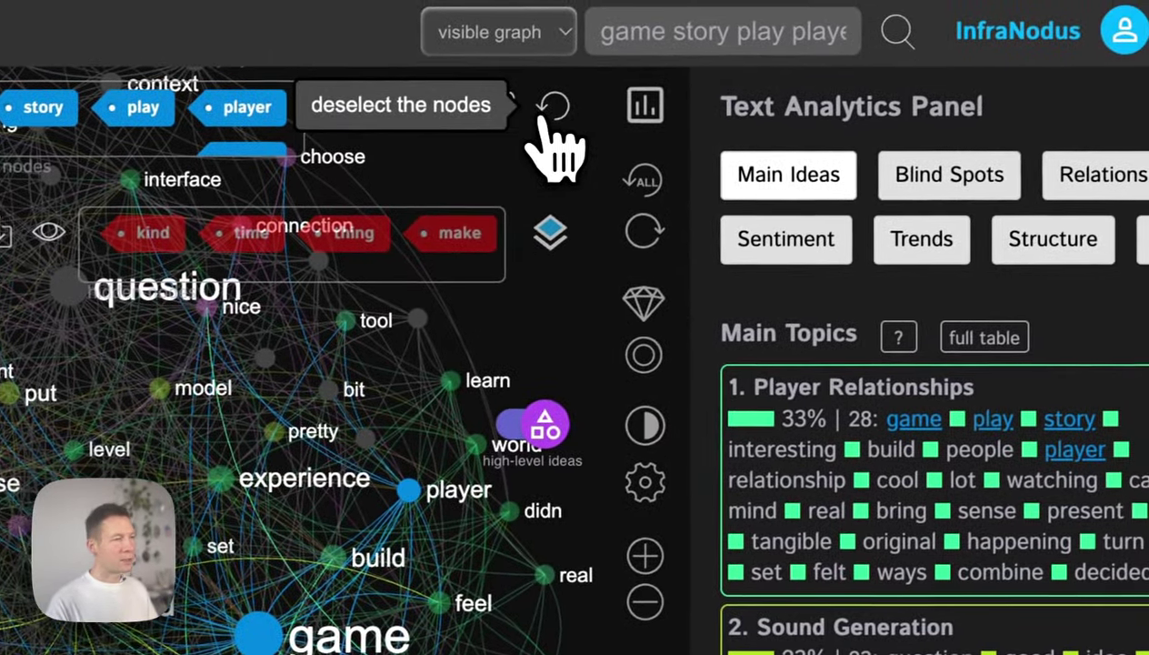
Deselect the game, story, play and player nodes and filter the graph by the Fractal Patterns topic
{"action": "left_click", "coordinate": [575, 98]}
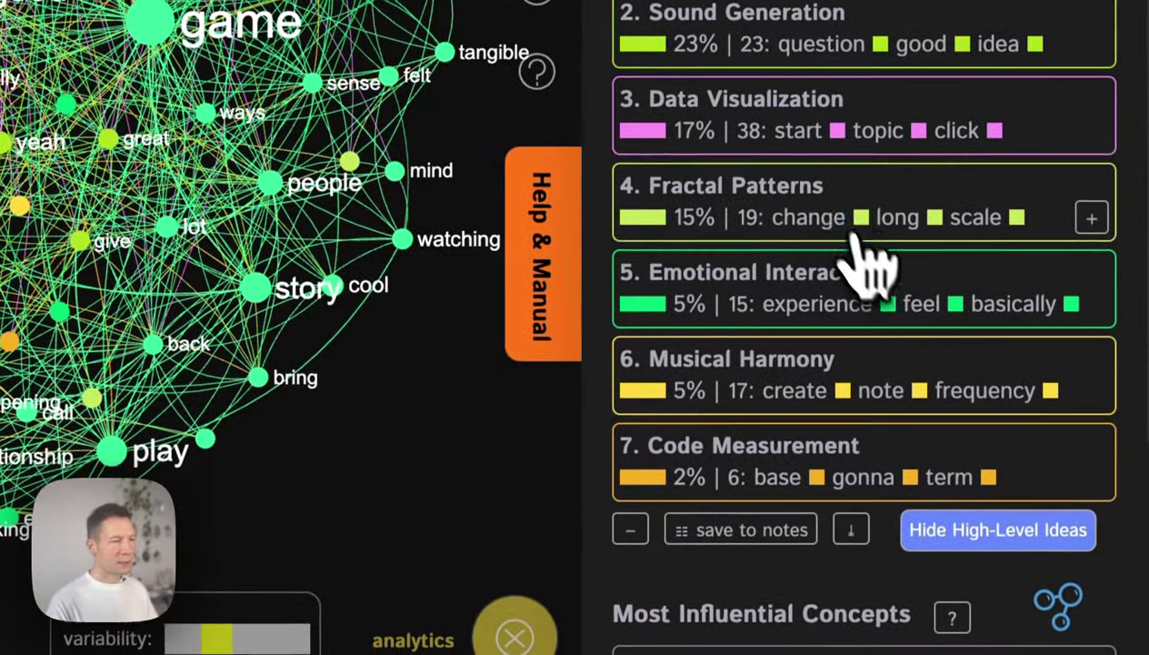
{"action": "left_click", "coordinate": [841, 225]}
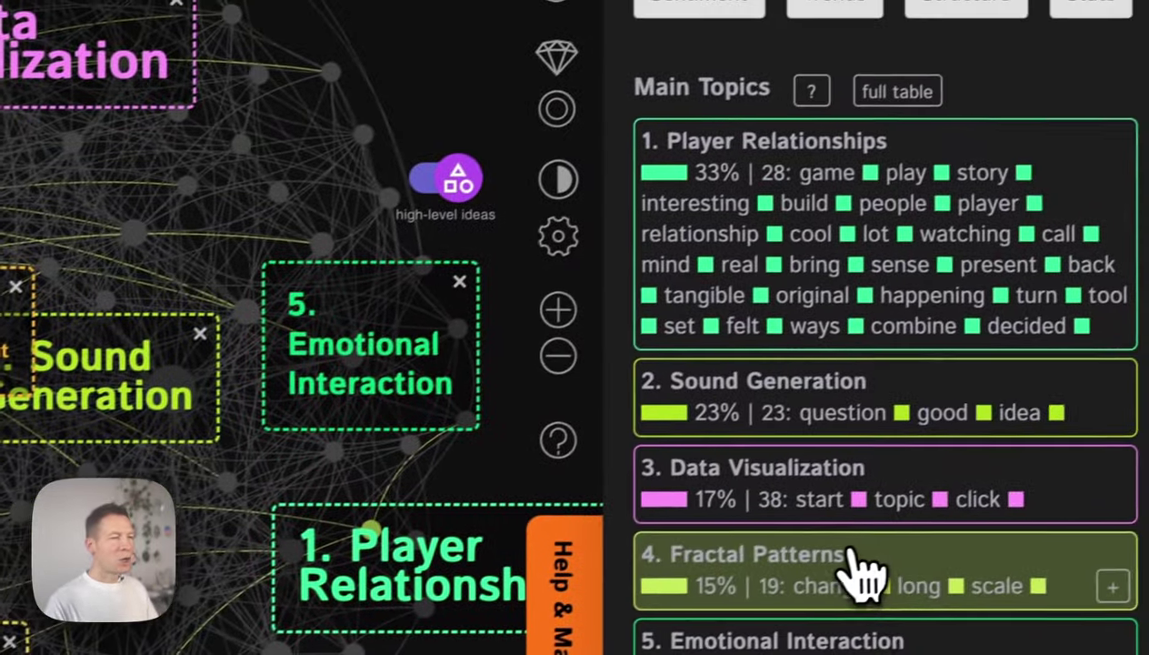
{"action": "left_click", "coordinate": [854, 578]}
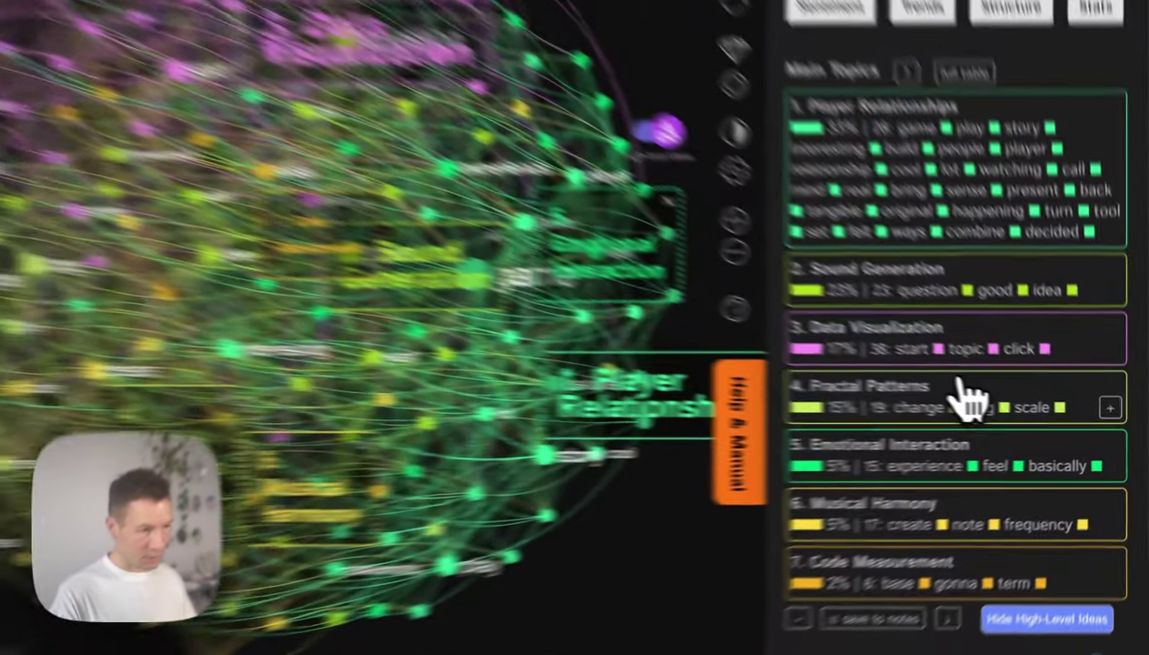
{"action": "left_click", "coordinate": [1009, 411]}
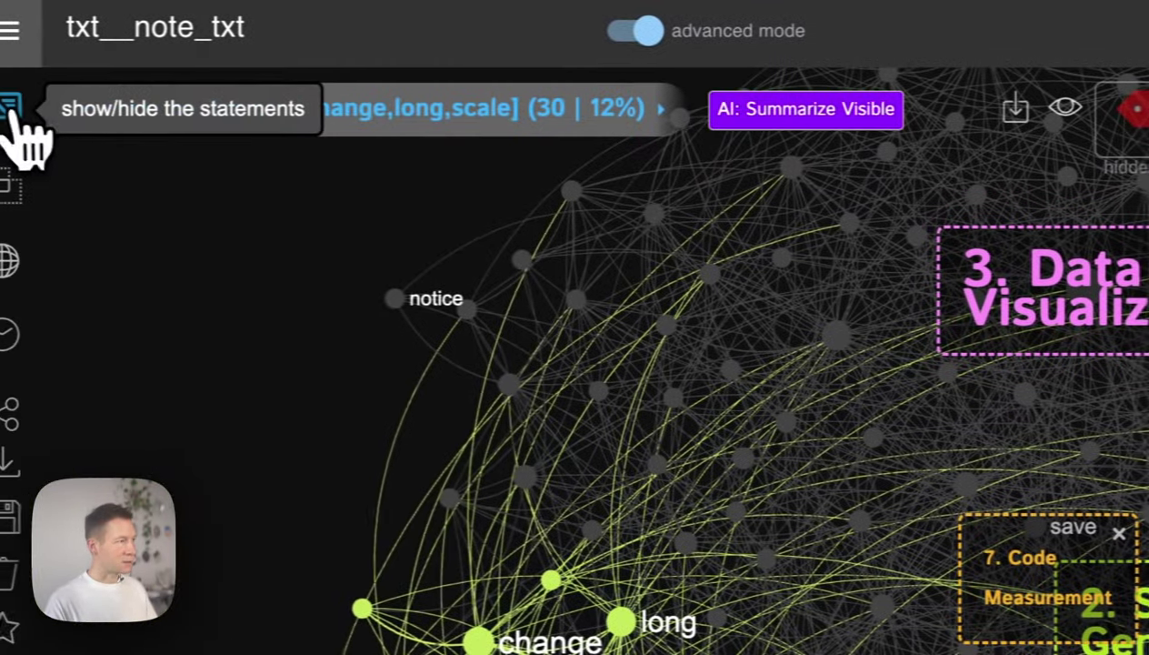
Hide the statements and generate a GPT-4 chat response for the Fractal Patterns topic
{"action": "left_click", "coordinate": [18, 114]}
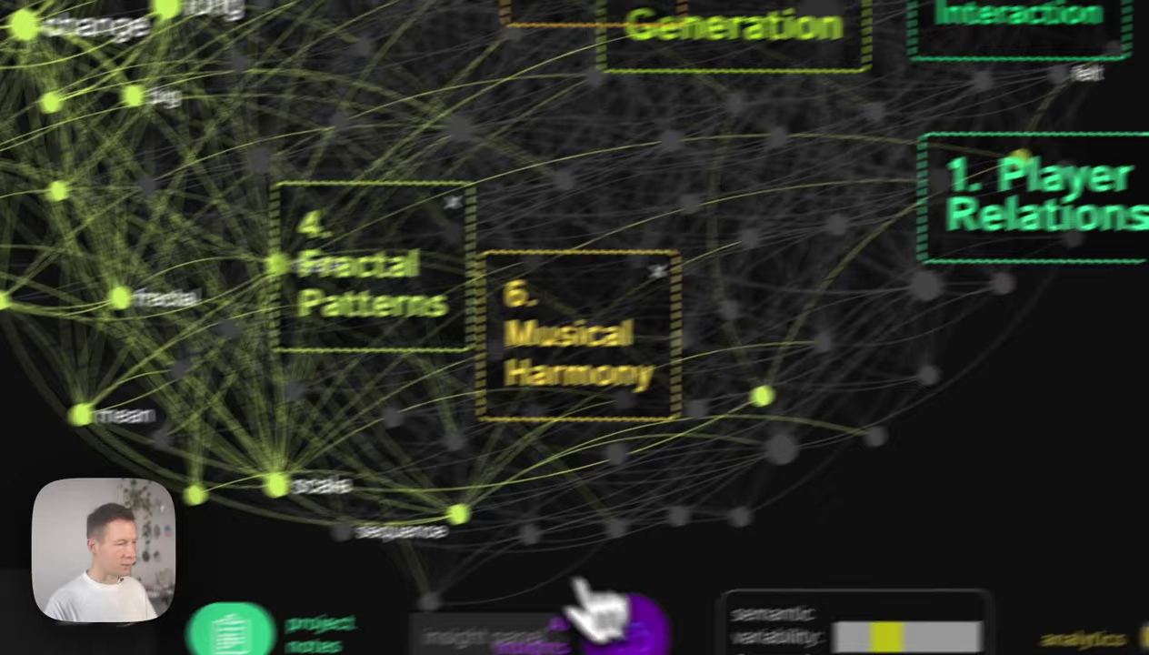
{"action": "left_click", "coordinate": [600, 619]}
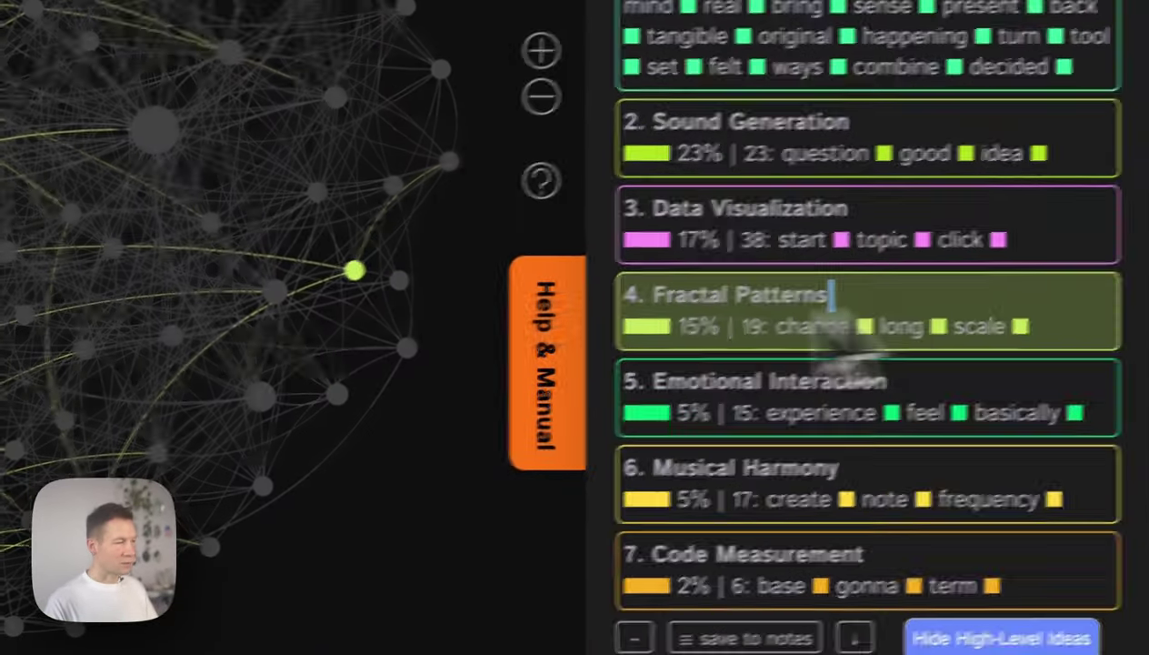
{"action": "left_click", "coordinate": [769, 333]}
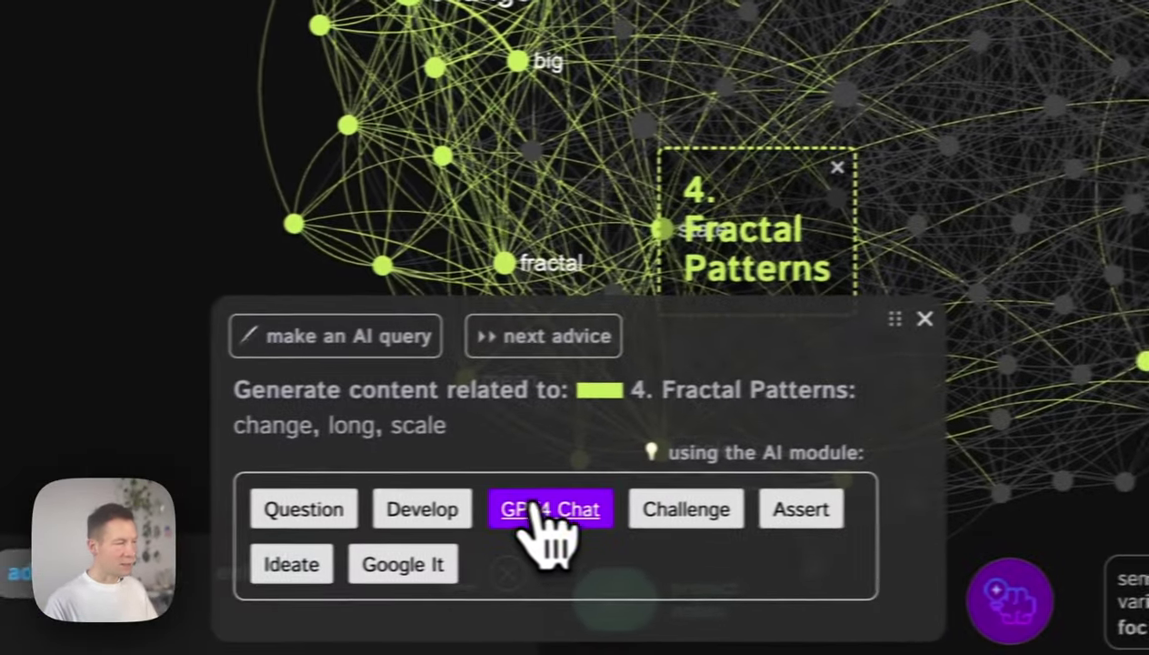
{"action": "left_click", "coordinate": [544, 537]}
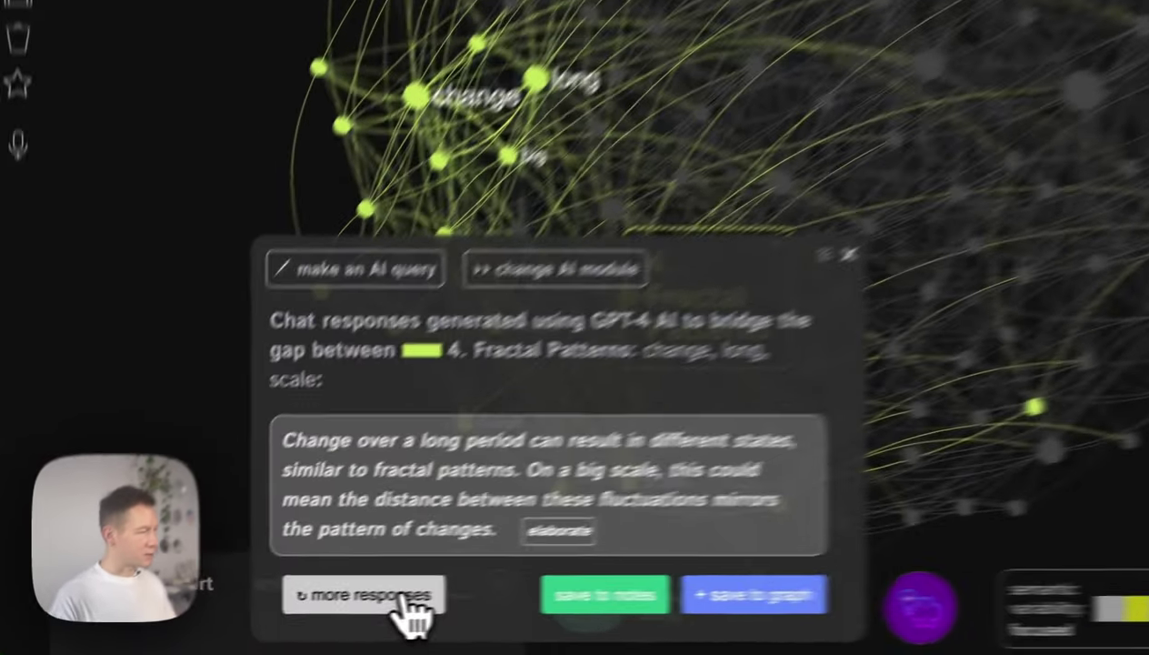
Generate and read several more GPT-4 chat responses on Fractal Patterns, then close the AI insights
{"action": "left_click", "coordinate": [244, 622]}
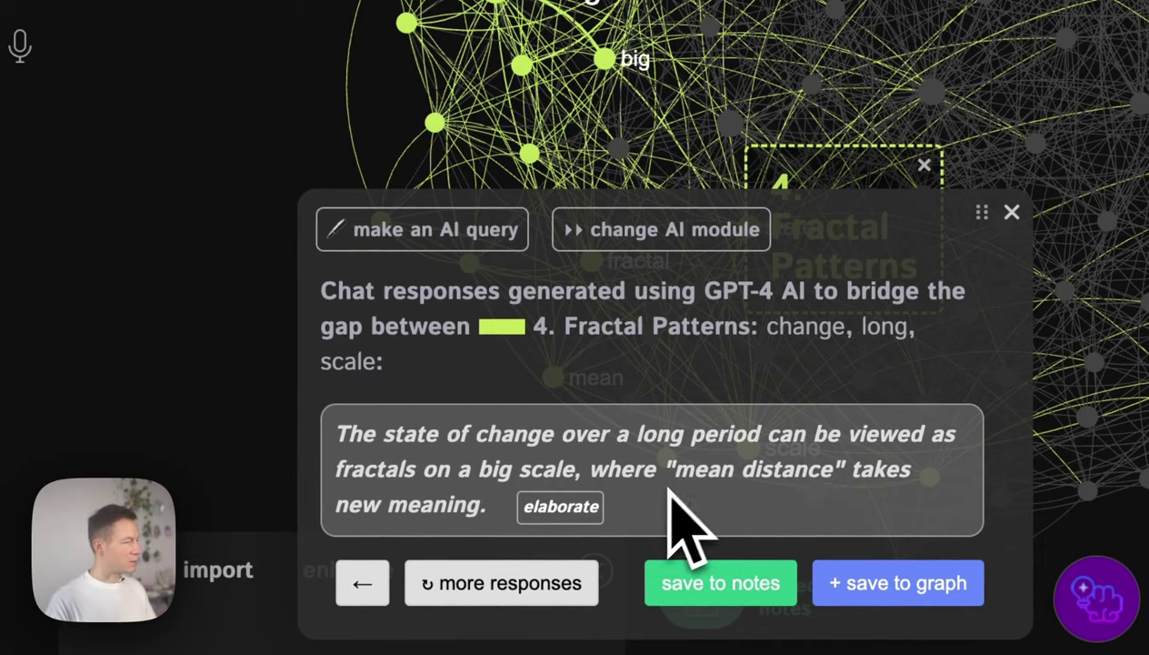
{"action": "left_click", "coordinate": [546, 584]}
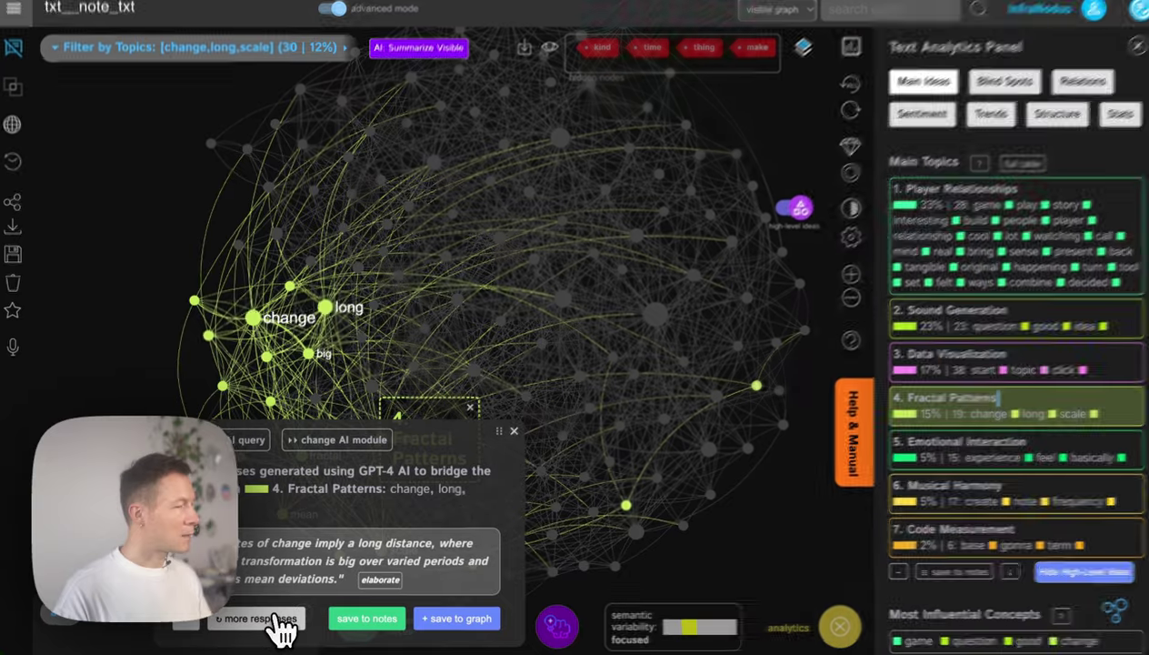
{"action": "left_click", "coordinate": [263, 618]}
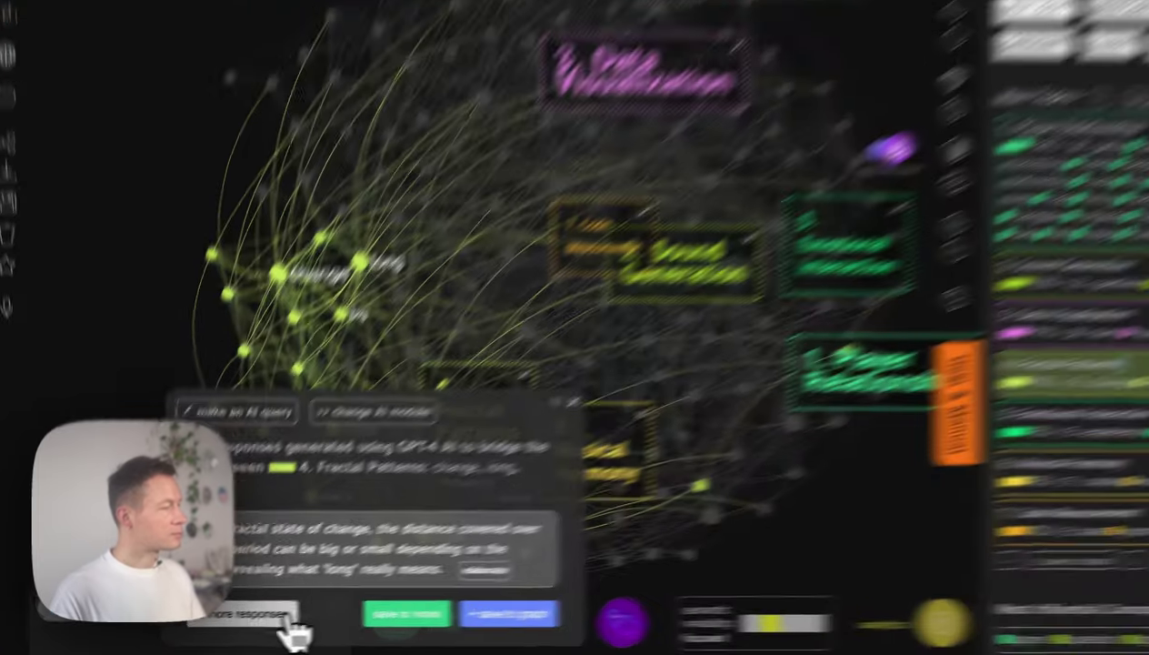
{"action": "left_click", "coordinate": [289, 626]}
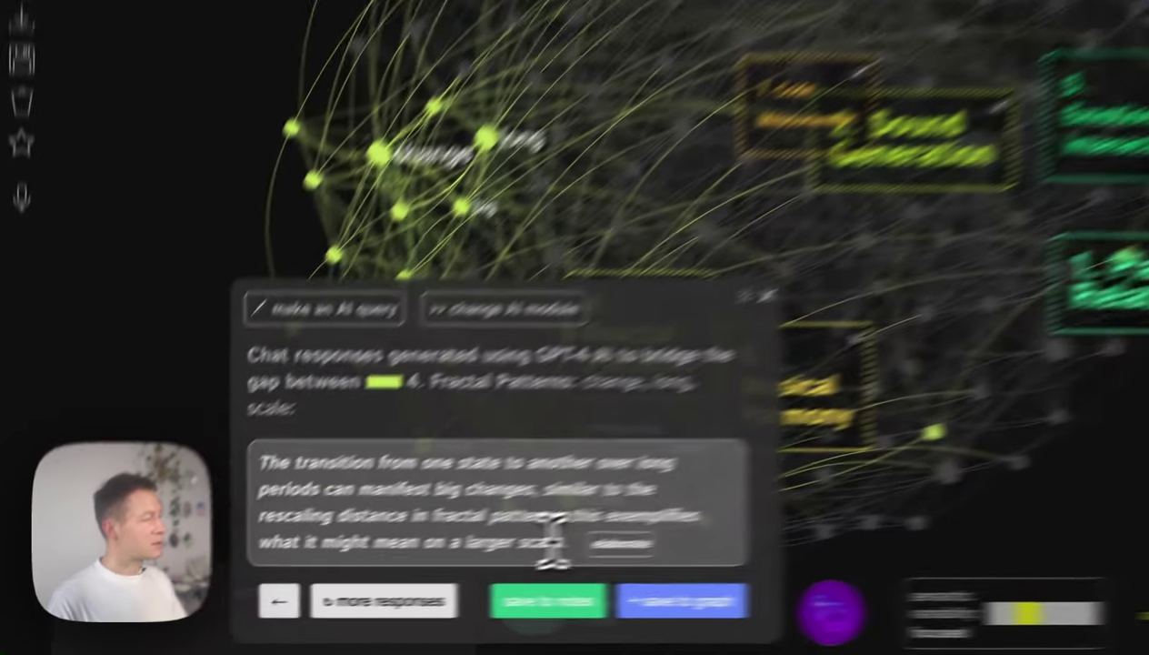
{"action": "triple_click", "coordinate": [373, 575]}
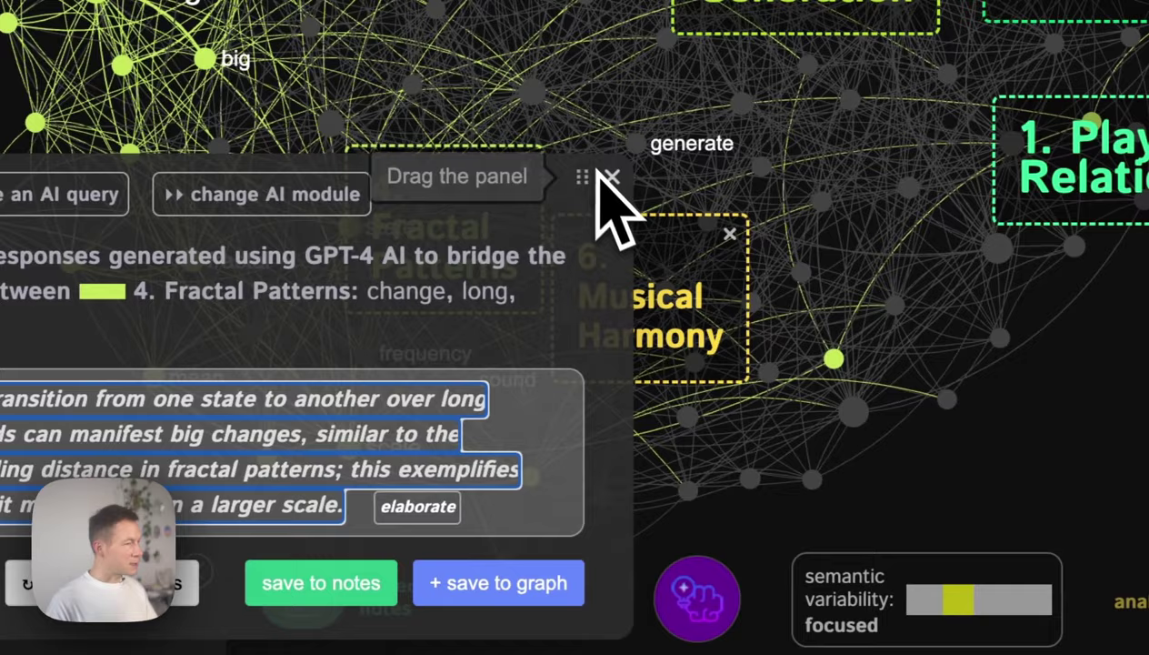
{"action": "left_click", "coordinate": [611, 177]}
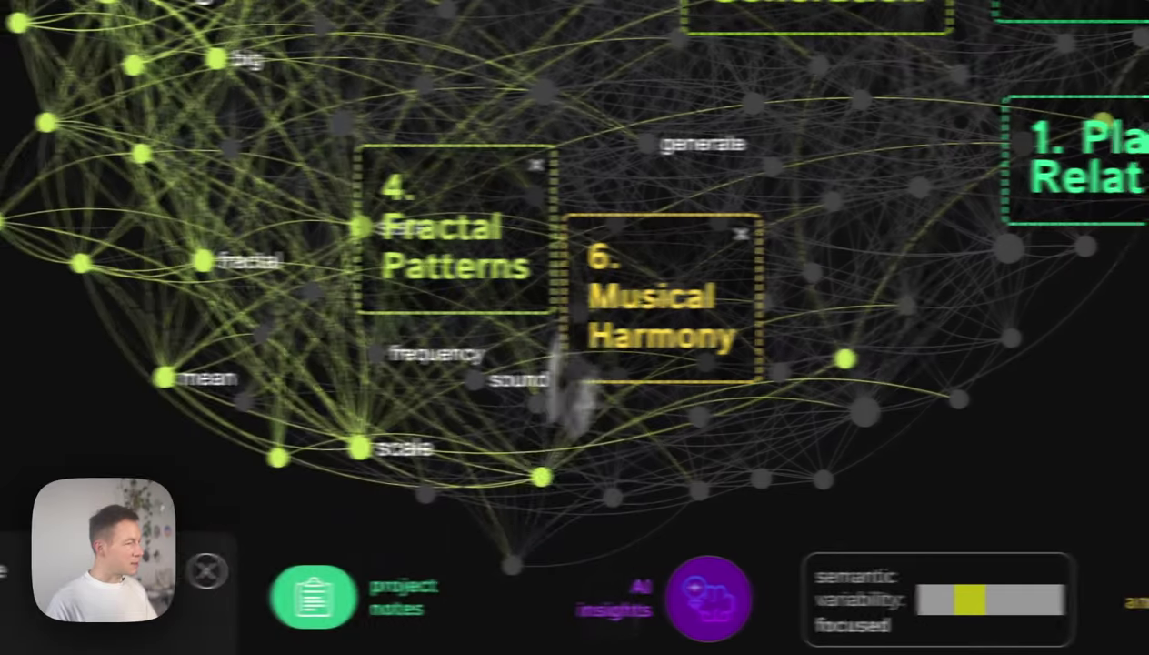
Append a new paragraph beginning "Thinking about" to the end of the project notes, then review the notes and close them
{"action": "left_click", "coordinate": [313, 597]}
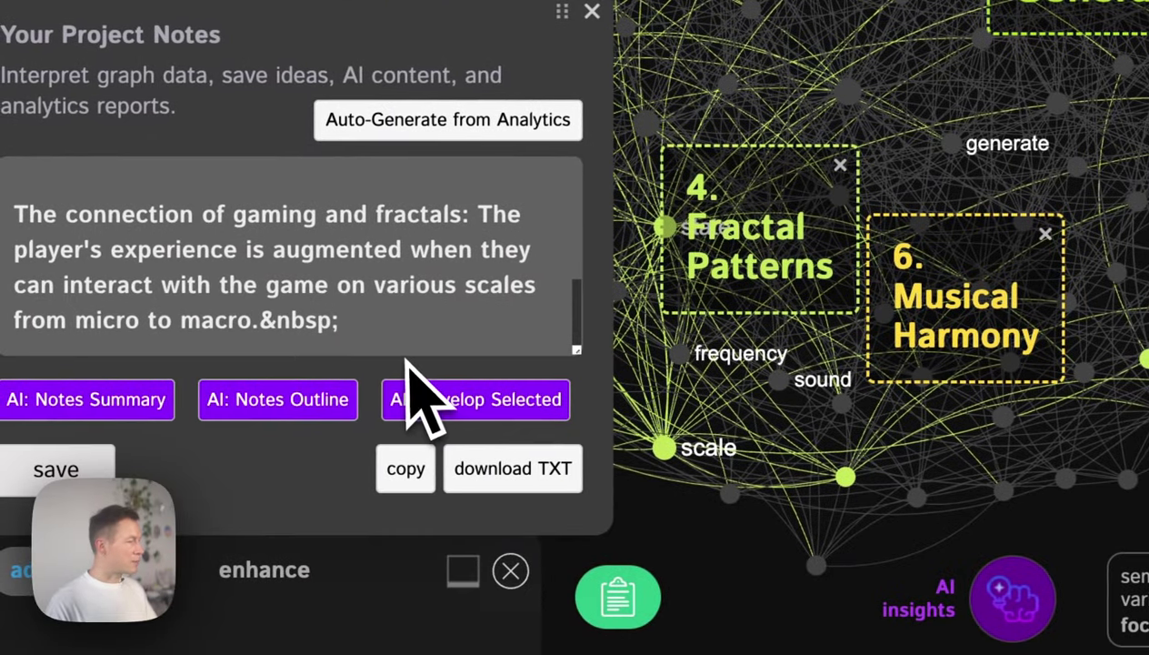
{"action": "left_click", "coordinate": [381, 327]}
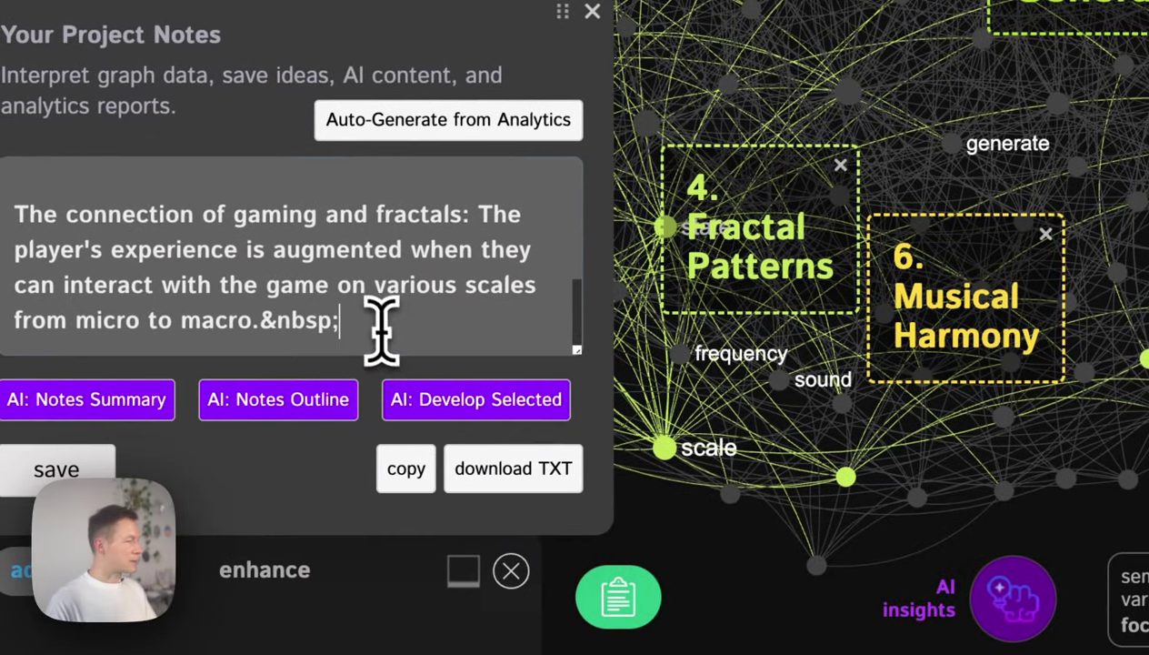
{"action": "key", "text": "Return"}
{"action": "key", "text": "Return"}
{"action": "type", "text": "Thinking about fr"}
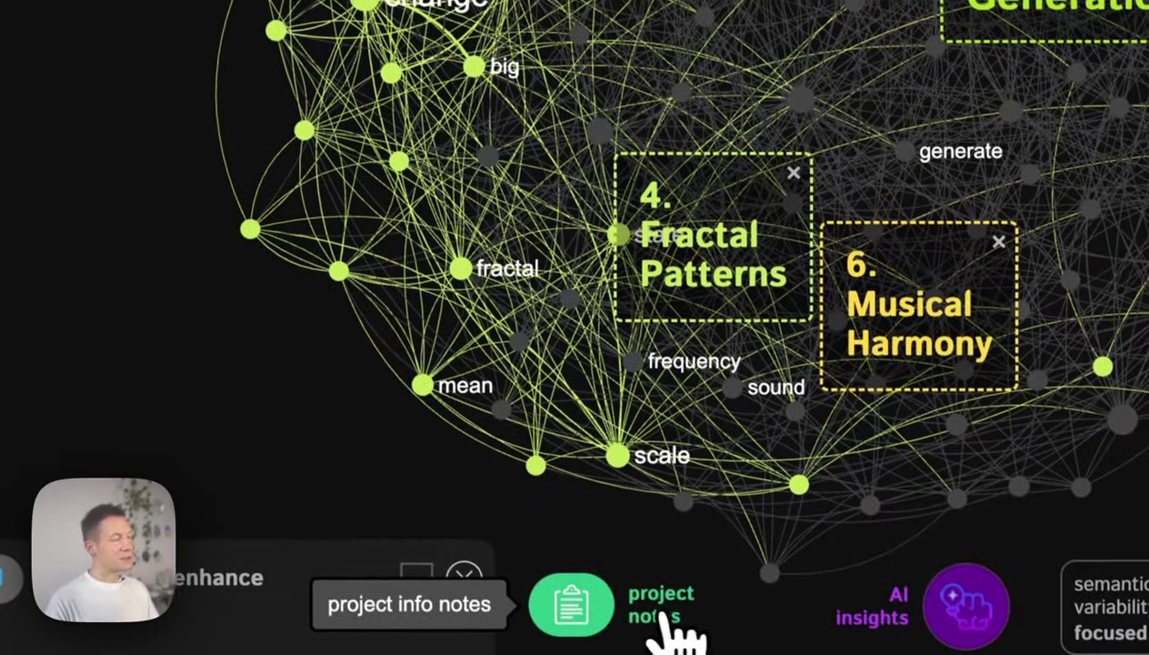
{"action": "left_click", "coordinate": [669, 625]}
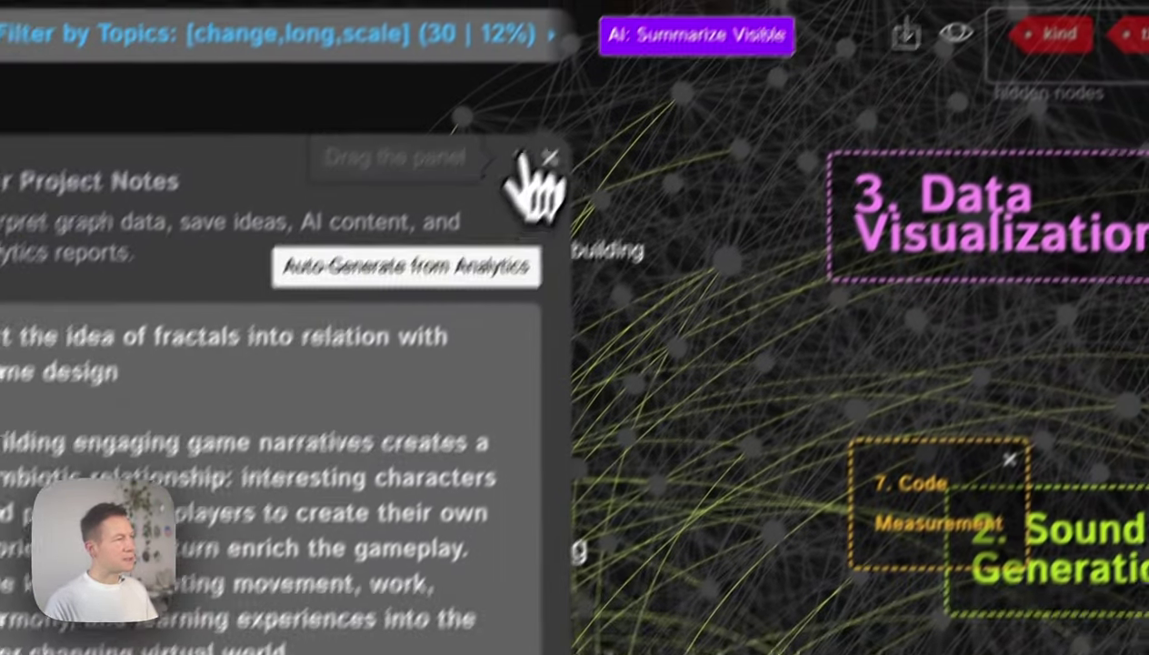
{"action": "left_click", "coordinate": [546, 159]}
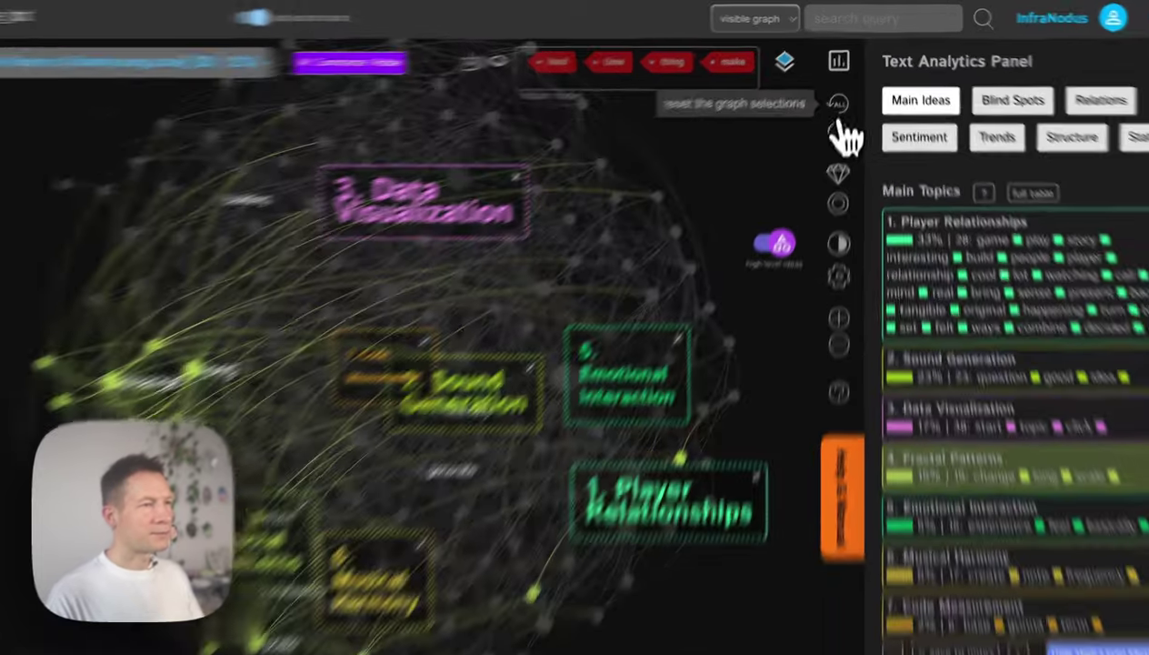
Reset the graph selections, collapse the Player Relationships topic and show the blind spots analysis
{"action": "left_click", "coordinate": [843, 91]}
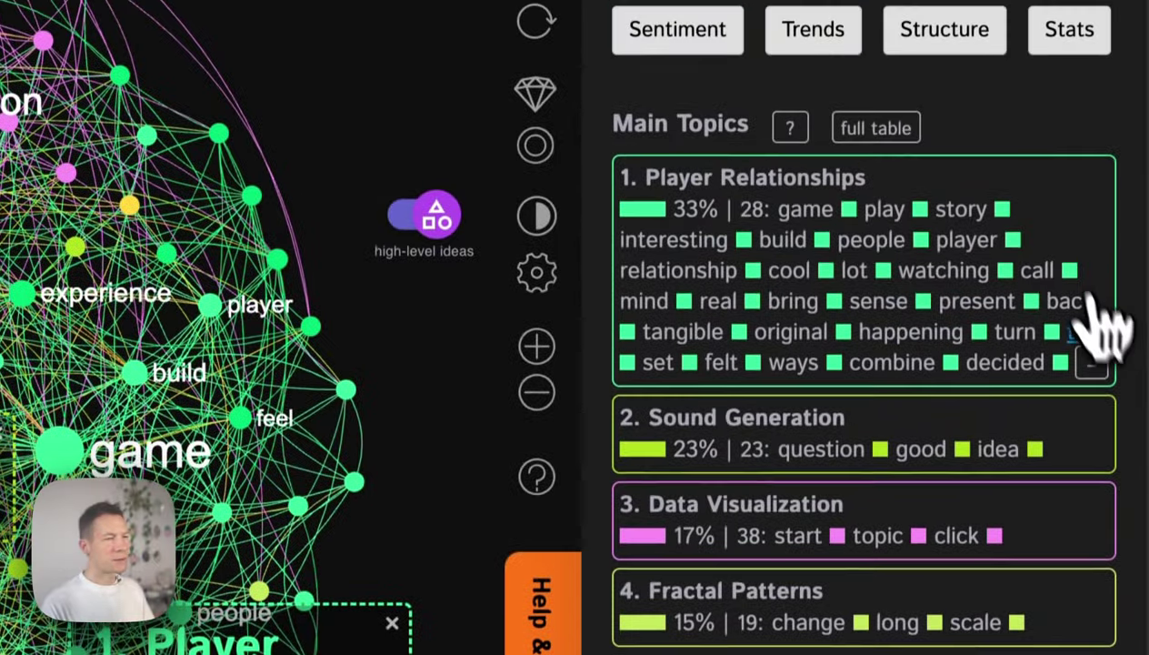
{"action": "left_click", "coordinate": [1096, 323]}
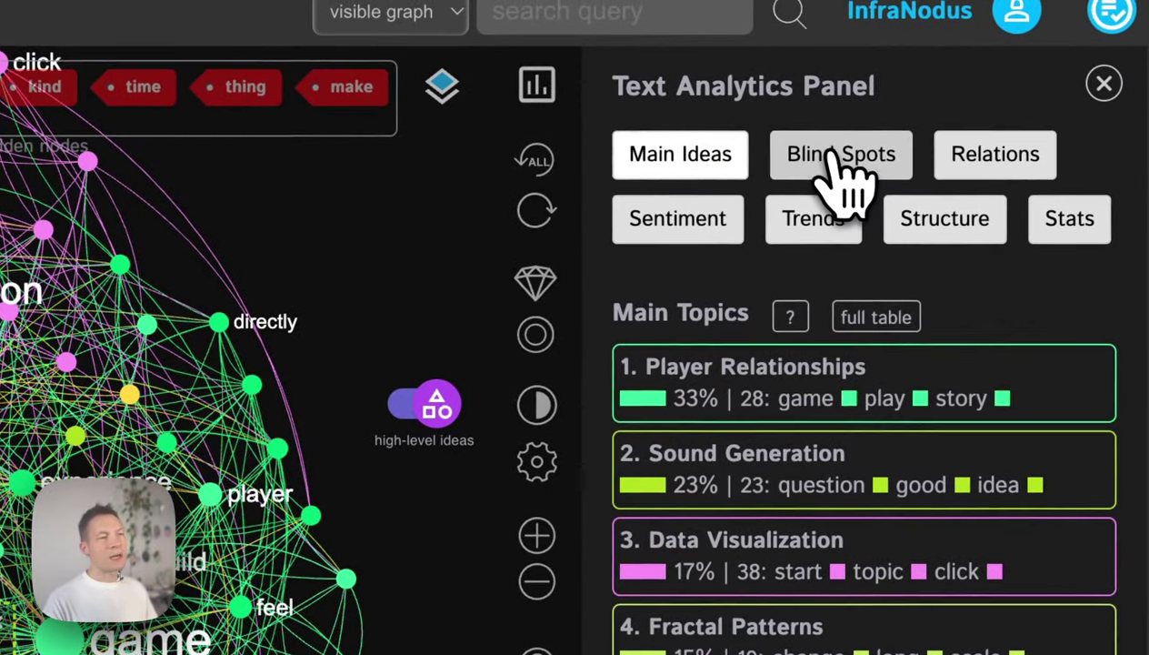
{"action": "left_click", "coordinate": [855, 20]}
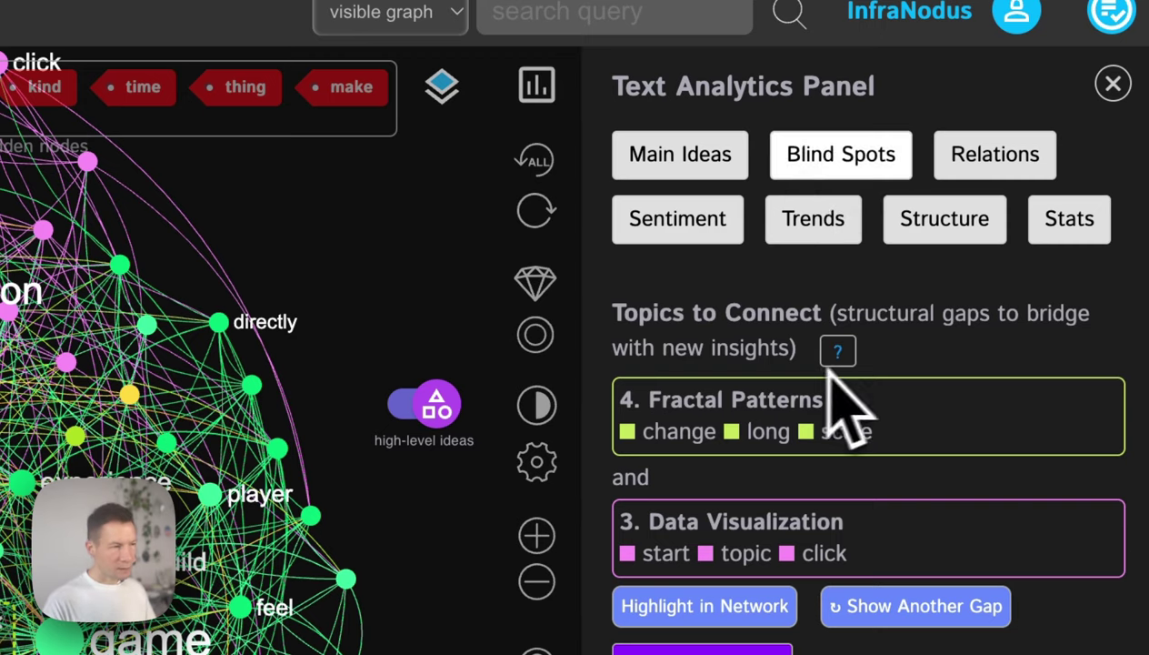
Preview the Fractal Patterns and Data Visualization topics, highlight their structural gap in the network and show another gap
{"action": "left_click", "coordinate": [971, 429]}
{"action": "left_click", "coordinate": [952, 514]}
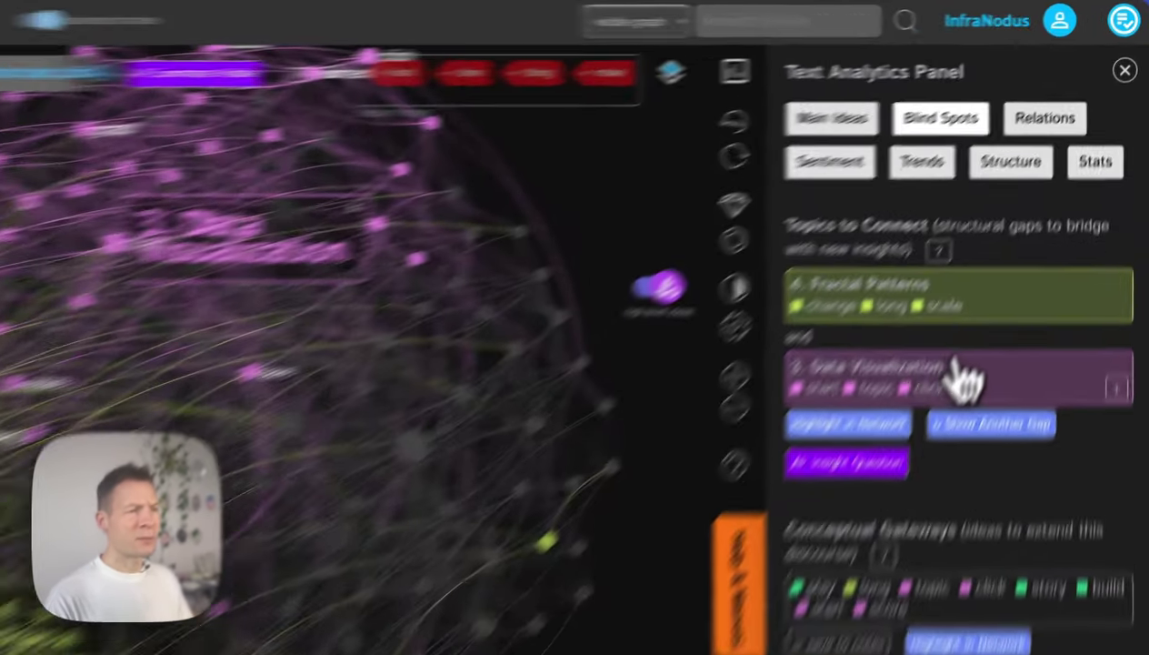
{"action": "left_click", "coordinate": [1016, 282]}
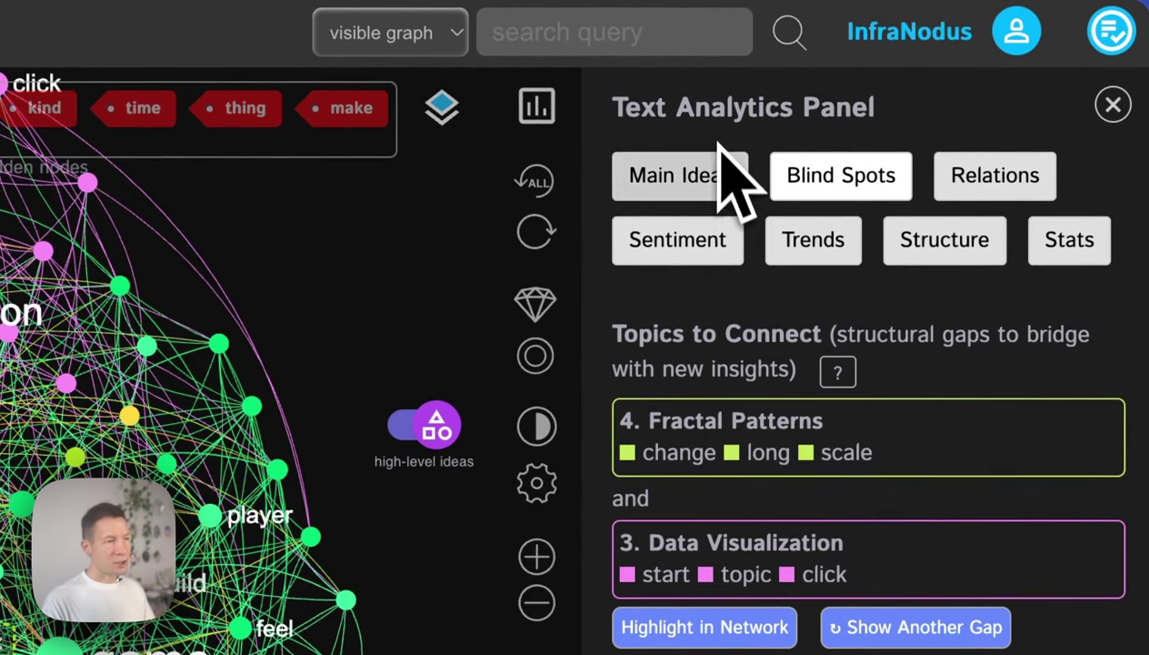
{"action": "left_click", "coordinate": [893, 437]}
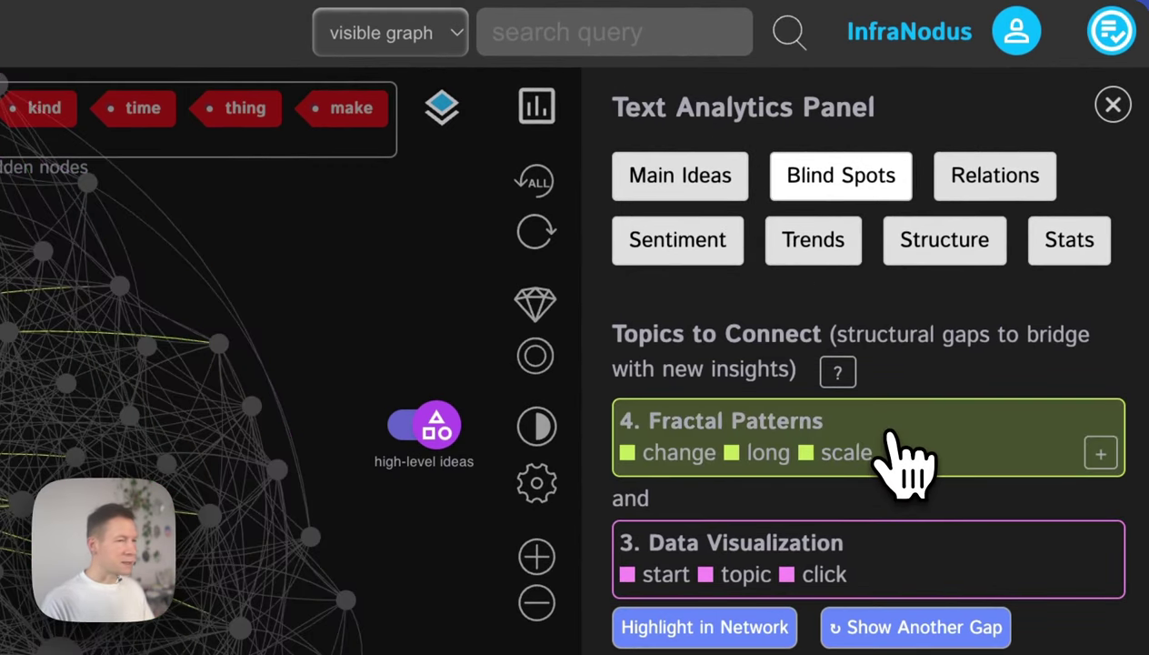
{"action": "left_click", "coordinate": [909, 535]}
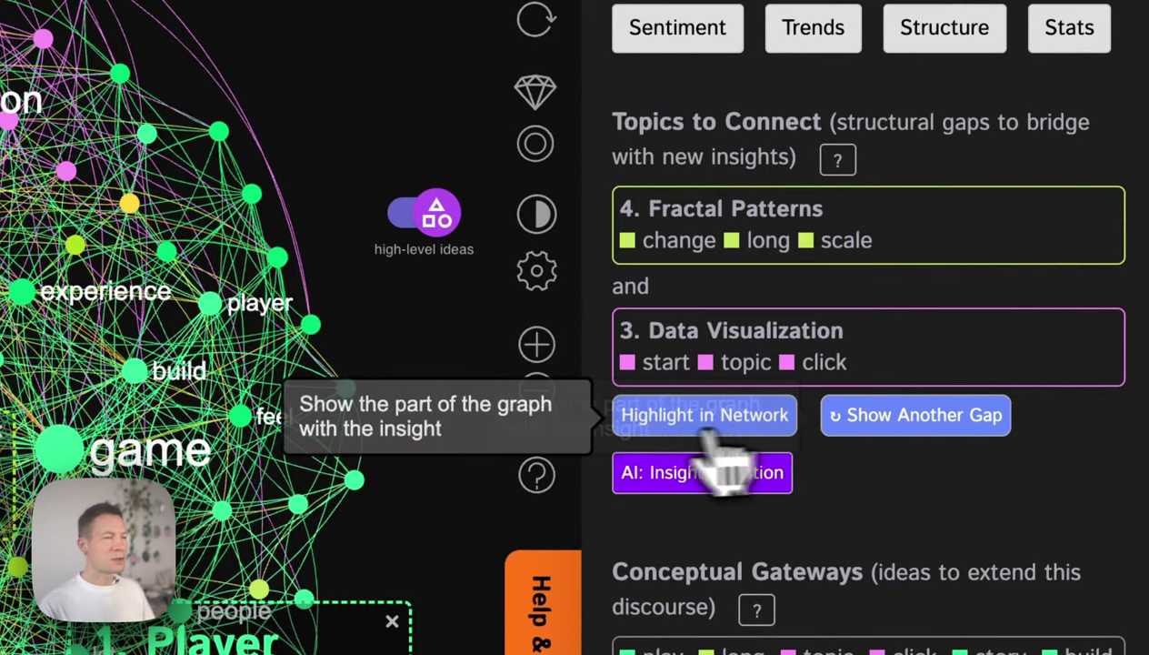
{"action": "left_click", "coordinate": [702, 424]}
{"action": "left_click", "coordinate": [891, 435]}
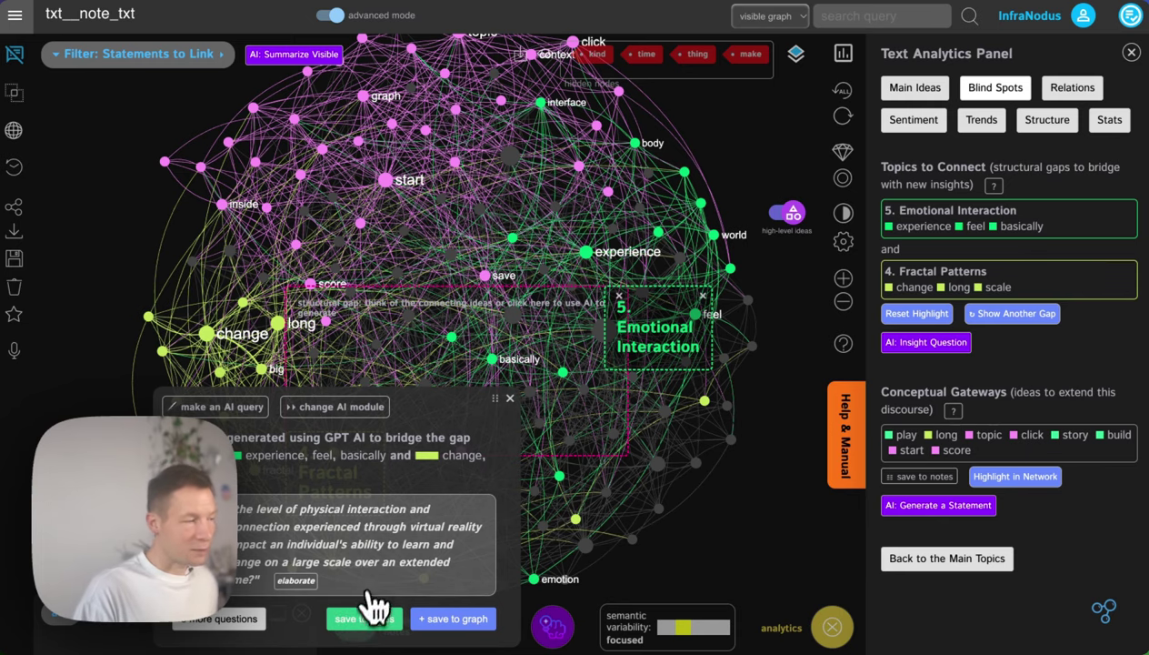
Append "- using VR for educational purposes." to the AI question bridging Emotional Interaction and Fractal Patterns and save it to the notes
{"action": "triple_click", "coordinate": [242, 580]}
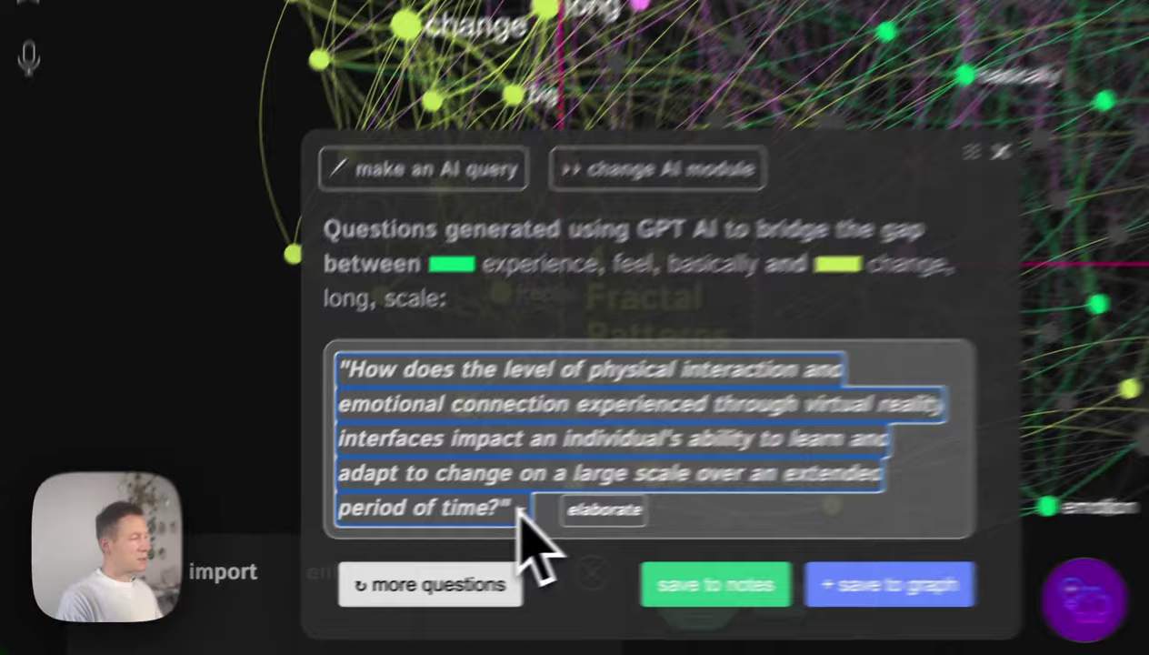
{"action": "left_click", "coordinate": [520, 512]}
{"action": "type", "text": "using VR for"}
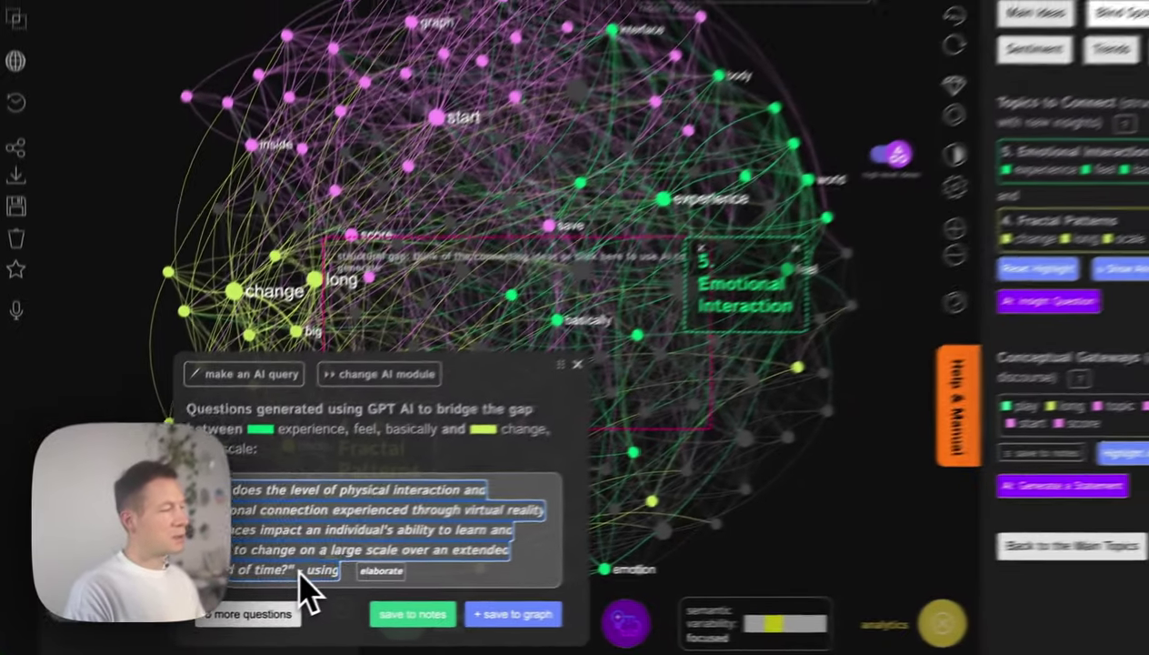
{"action": "type", "text": " educational"}
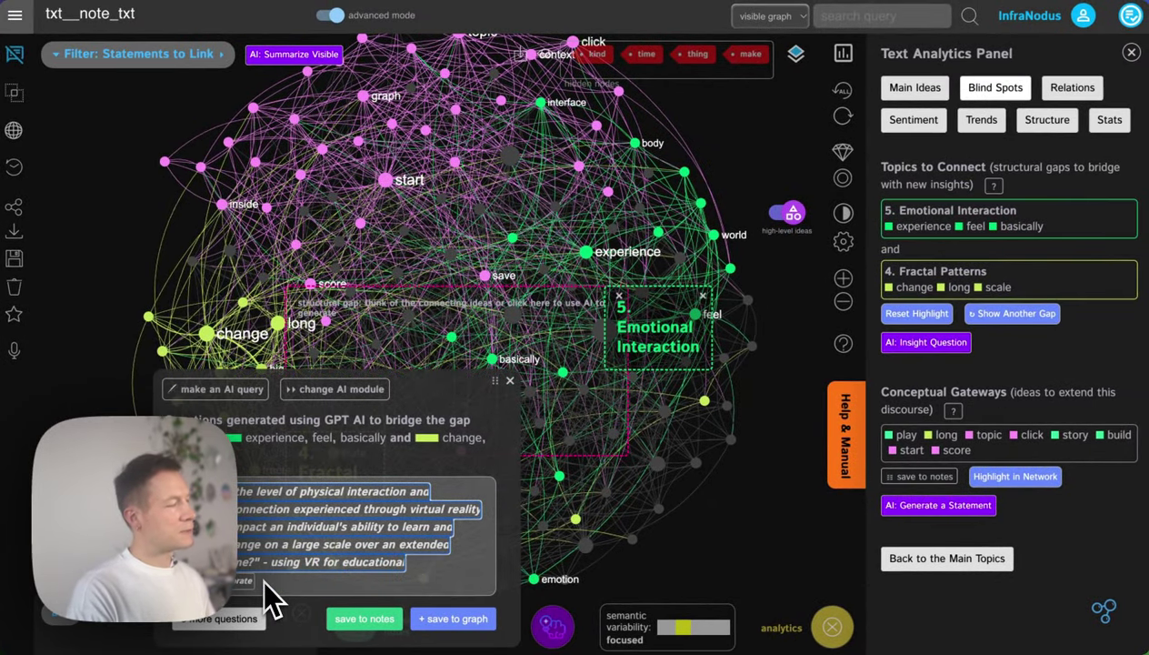
{"action": "left_click", "coordinate": [264, 582]}
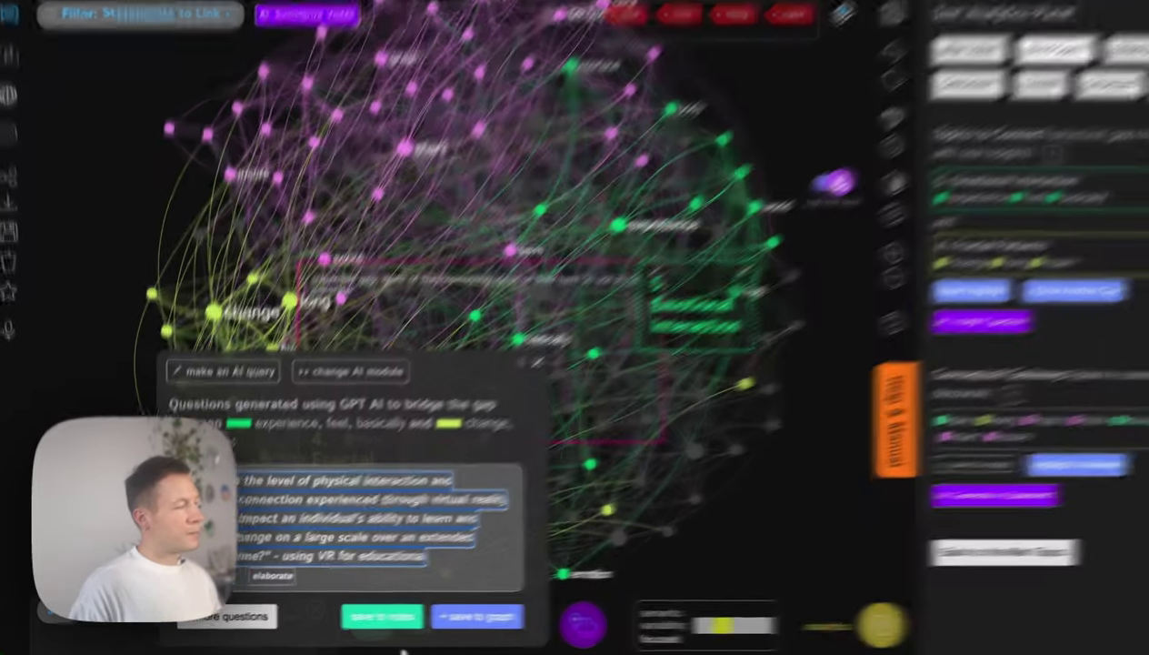
{"action": "left_click", "coordinate": [368, 622]}
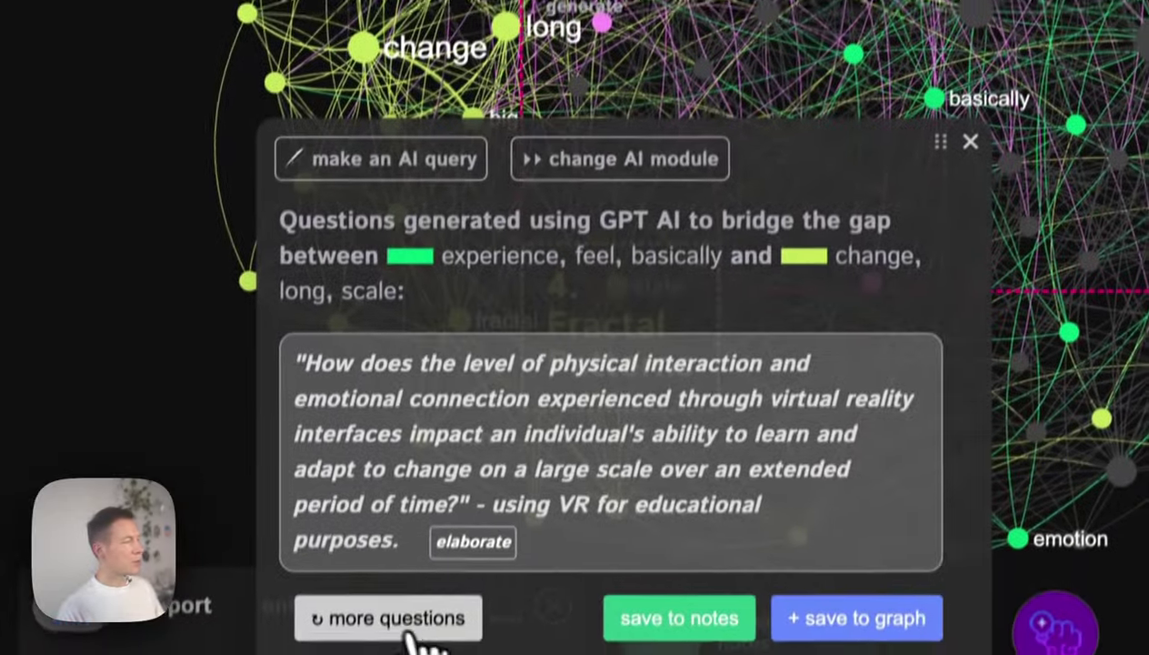
Generate another AI question for the same gap, read it and close the AI insights
{"action": "left_click", "coordinate": [413, 623]}
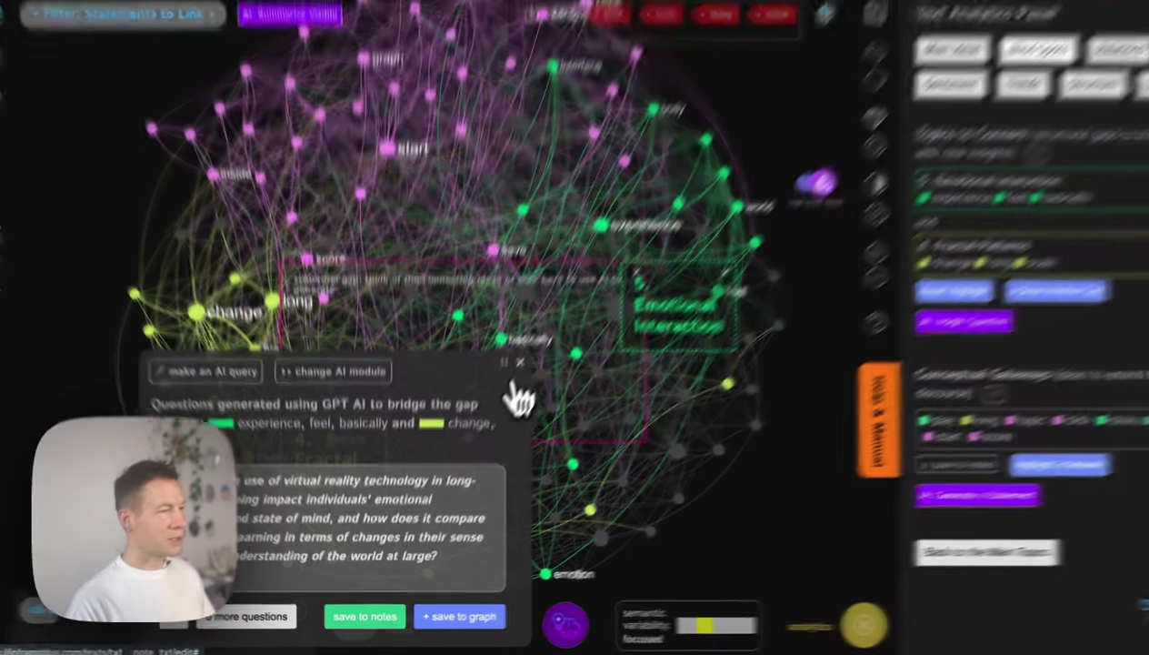
{"action": "left_click", "coordinate": [510, 380]}
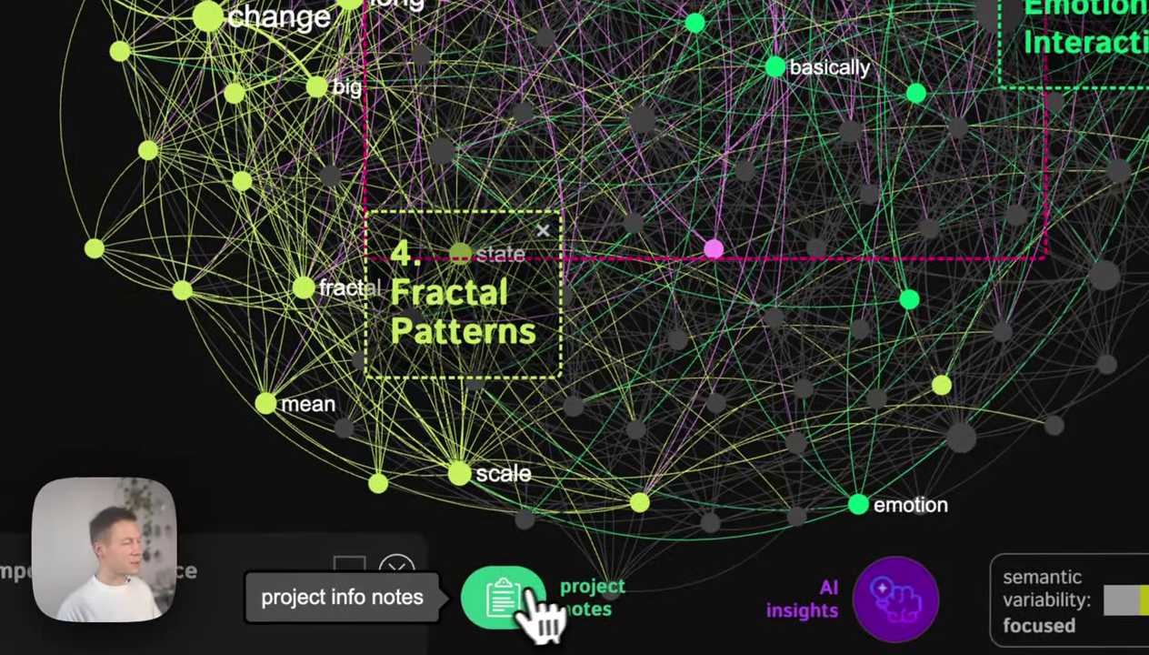
Open the project notes and start a new paragraph below the saved VR question about integration into educational settings
{"action": "left_click", "coordinate": [530, 601]}
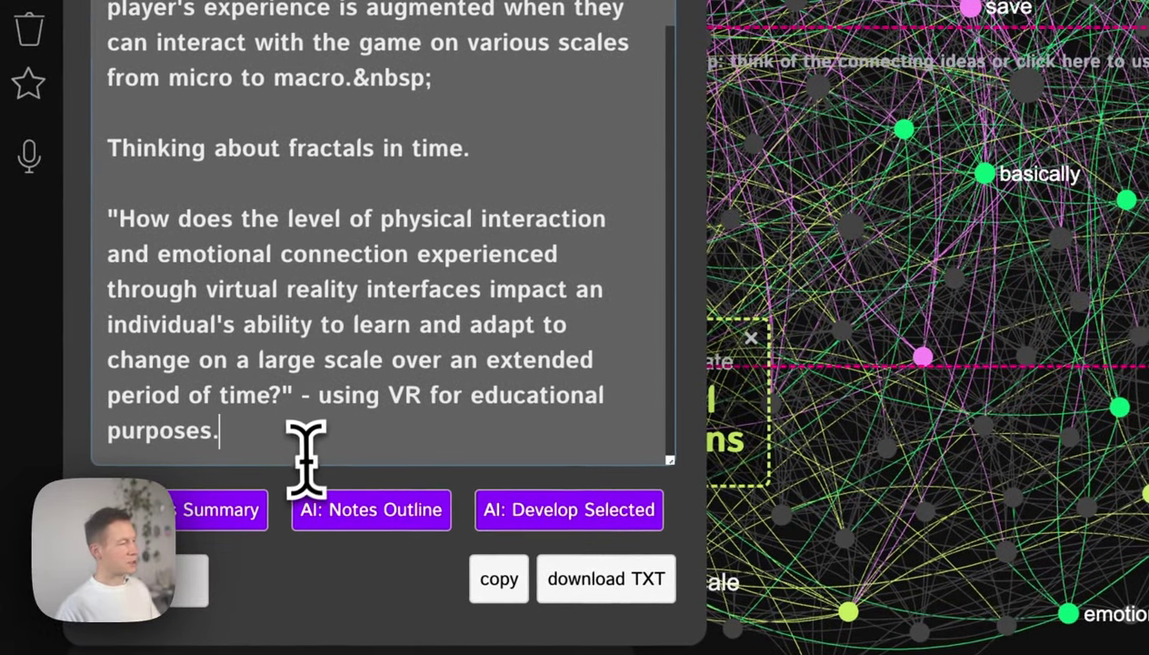
{"action": "key", "text": "Return"}
{"action": "key", "text": "Return"}
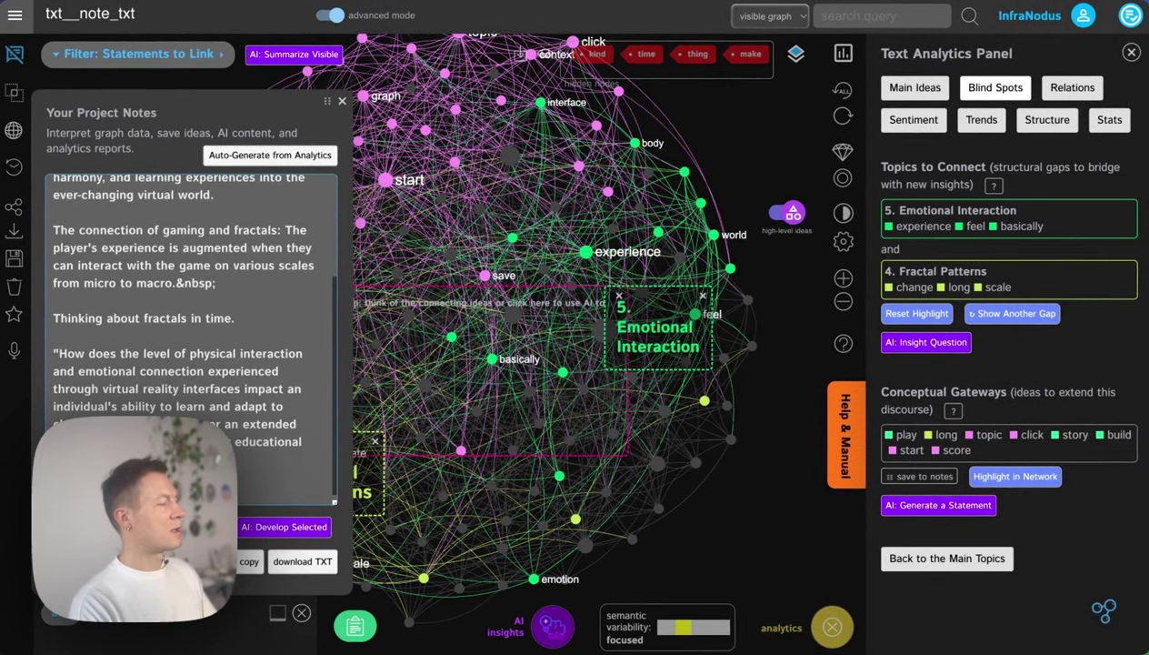
{"action": "type", "text": "nteg"}
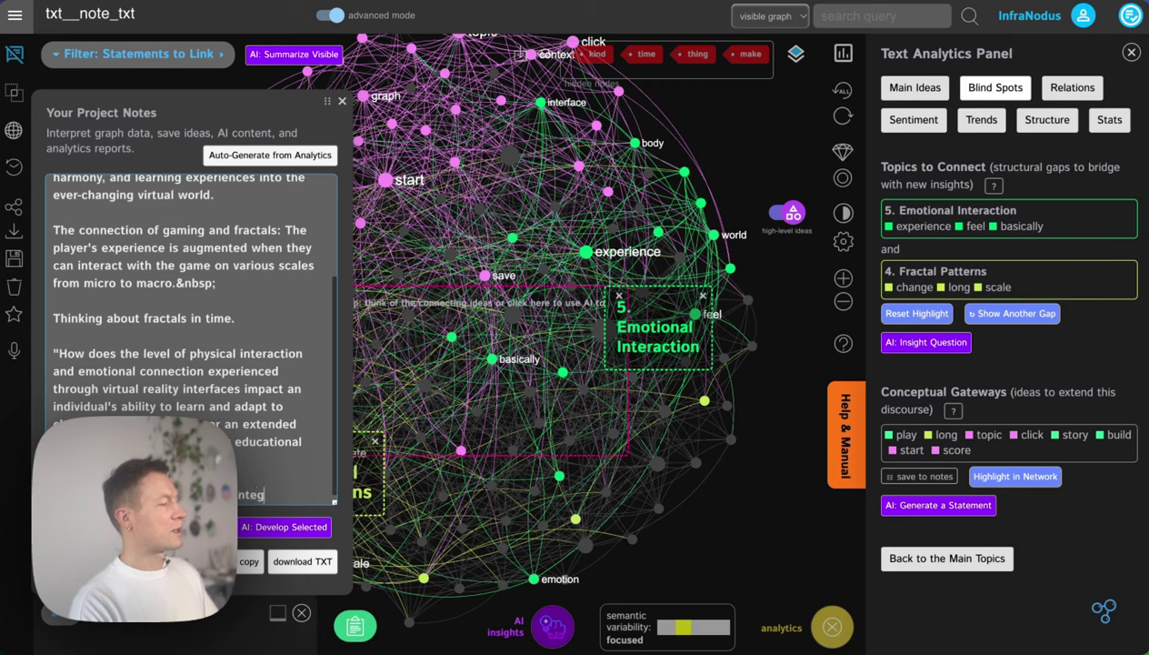
{"action": "type", "text": "rated into"}
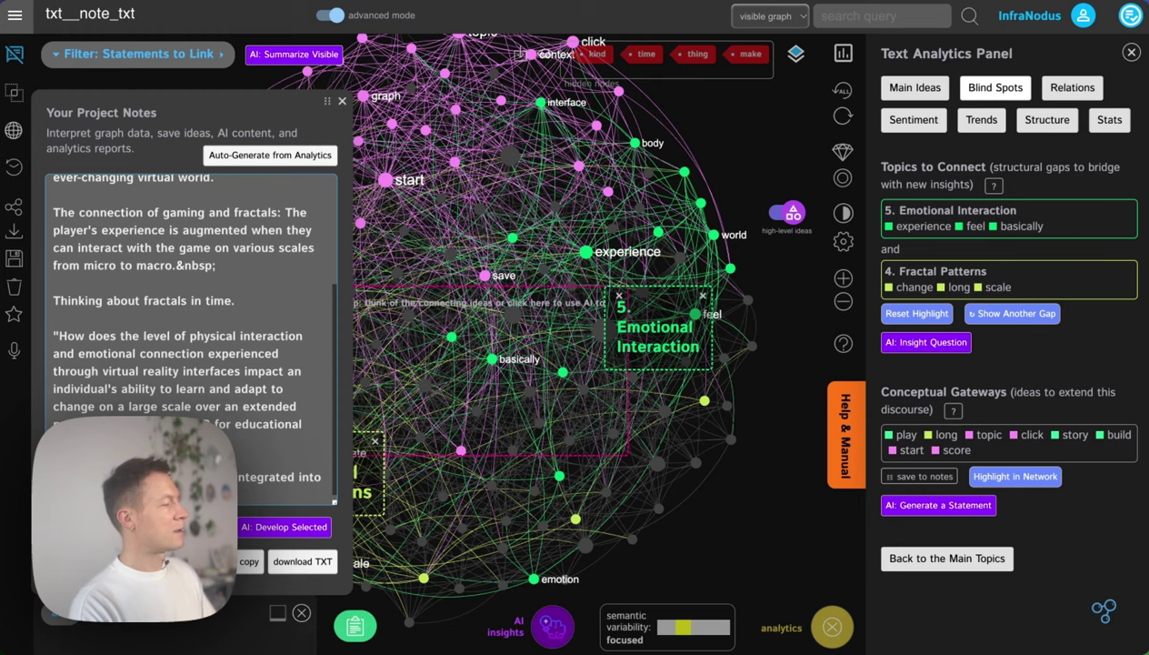
{"action": "type", "text": " educational settings can be"}
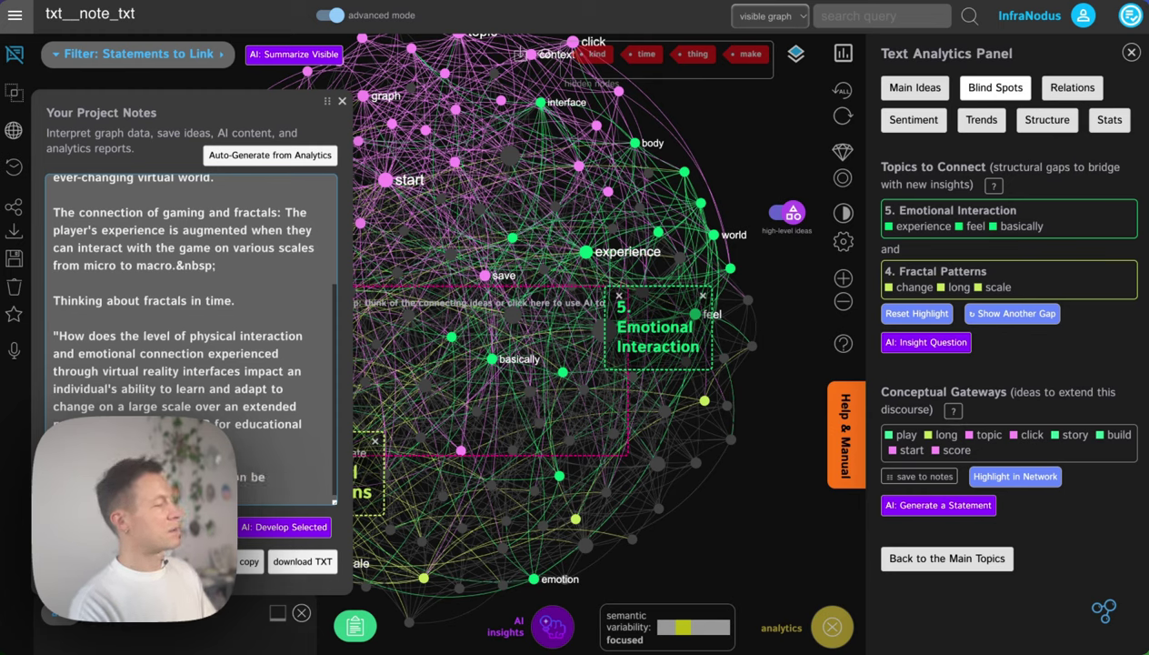
Insert "through VR" into the new notes paragraph and continue it with ", but how does it translate to everyday life?"
{"action": "key", "text": "Left"}
{"action": "key", "text": "Left"}
{"action": "key", "text": "Left"}
{"action": "key", "text": "Left"}
{"action": "key", "text": "Left"}
{"action": "key", "text": "Left"}
{"action": "key", "text": "Left"}
{"action": "type", "text": "through VR"}
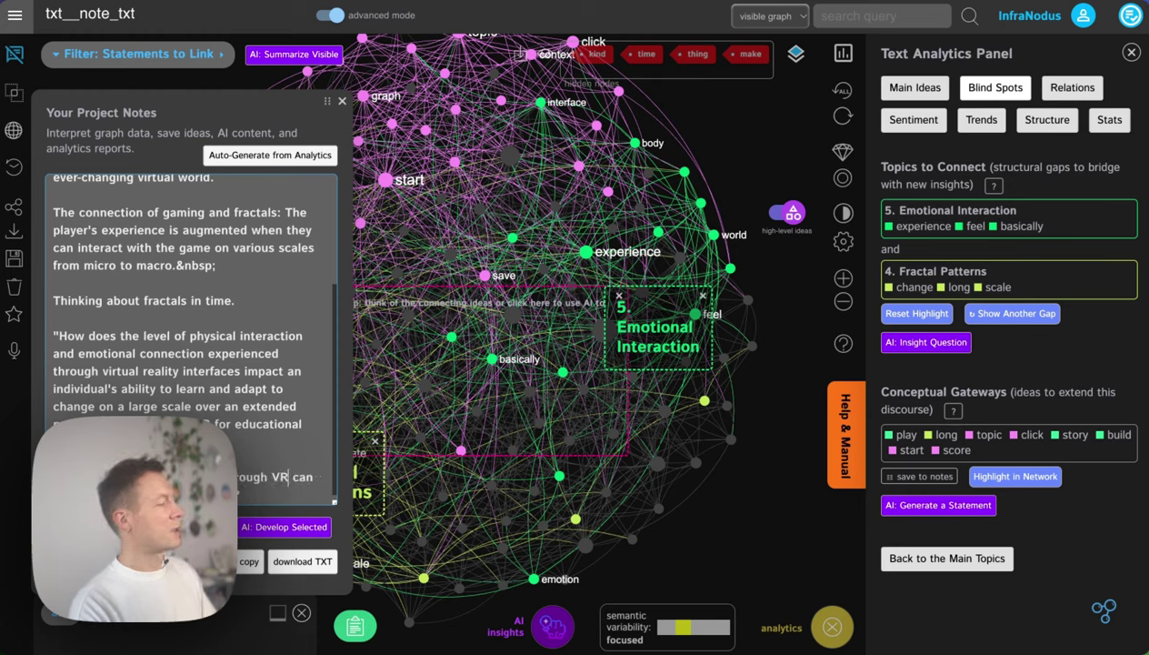
{"action": "type", "text": ", but how does it translate to everyday life?"}
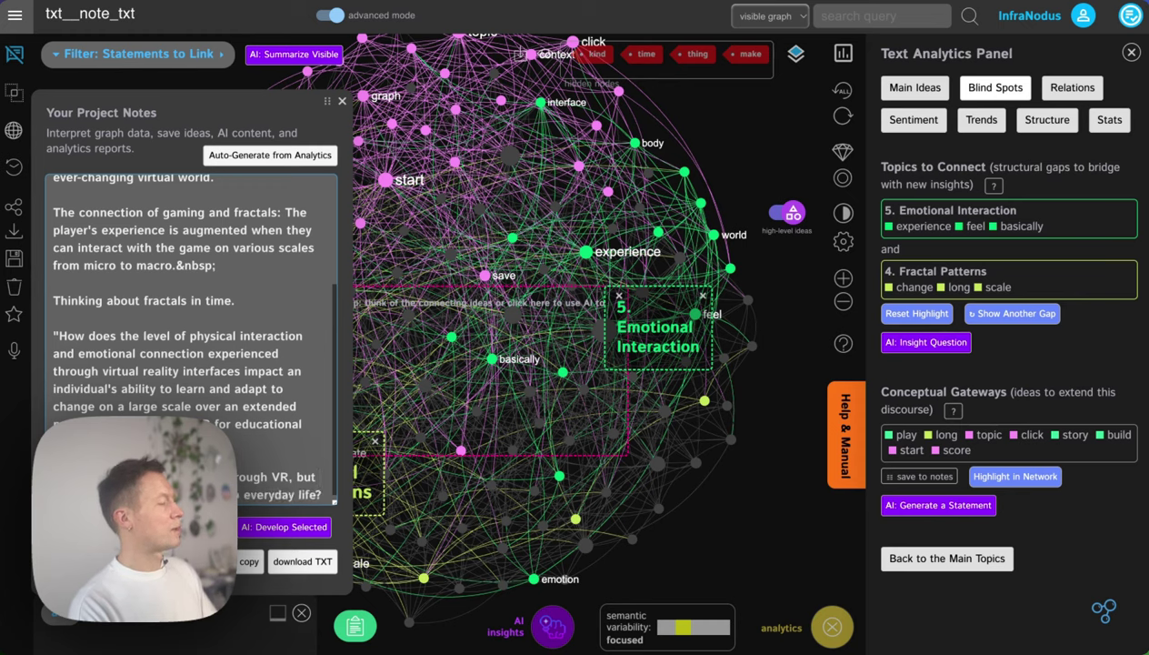
Replace the paragraph's "everyday life?" ending with wording about how it can "be integrated", continuing with assimilating it into something
{"action": "key", "text": "BackSpace"}
{"action": "key", "text": "BackSpace"}
{"action": "key", "text": "BackSpace"}
{"action": "key", "text": "BackSpace"}
{"action": "key", "text": "BackSpace"}
{"action": "key", "text": "BackSpace"}
{"action": "key", "text": "BackSpace"}
{"action": "key", "text": "BackSpace"}
{"action": "key", "text": "BackSpace"}
{"action": "key", "text": "BackSpace"}
{"action": "key", "text": "BackSpace"}
{"action": "key", "text": "BackSpace"}
{"action": "key", "text": "BackSpace"}
{"action": "key", "text": "BackSpace"}
{"action": "type", "text": "be integrated"}
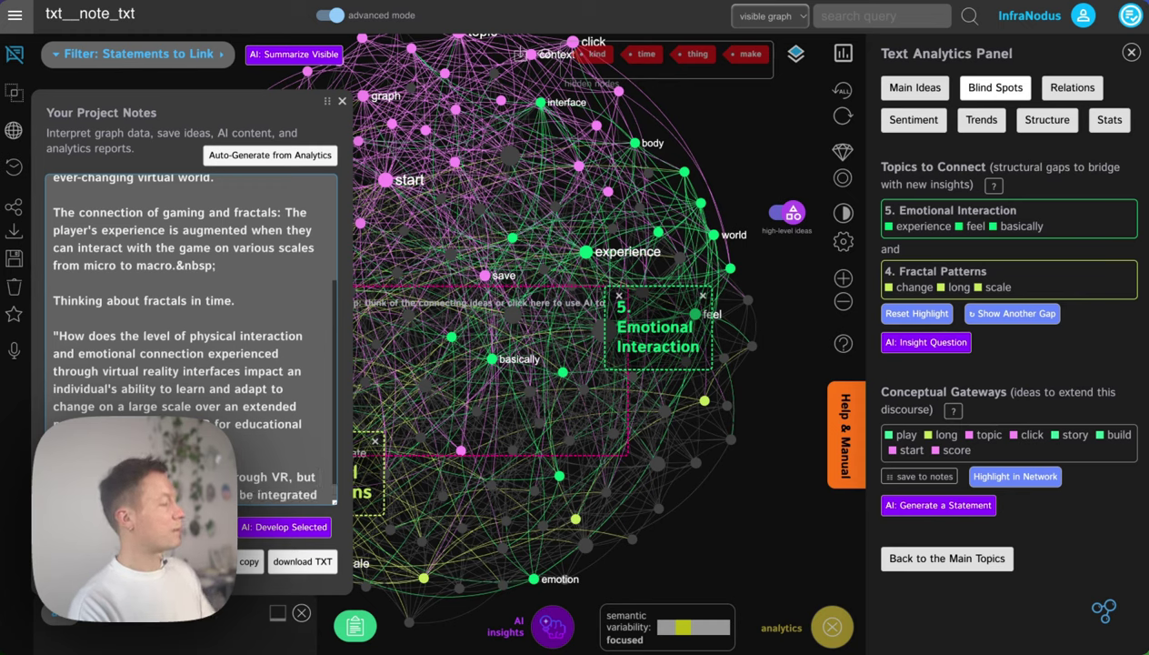
{"action": "type", "text": " into"}
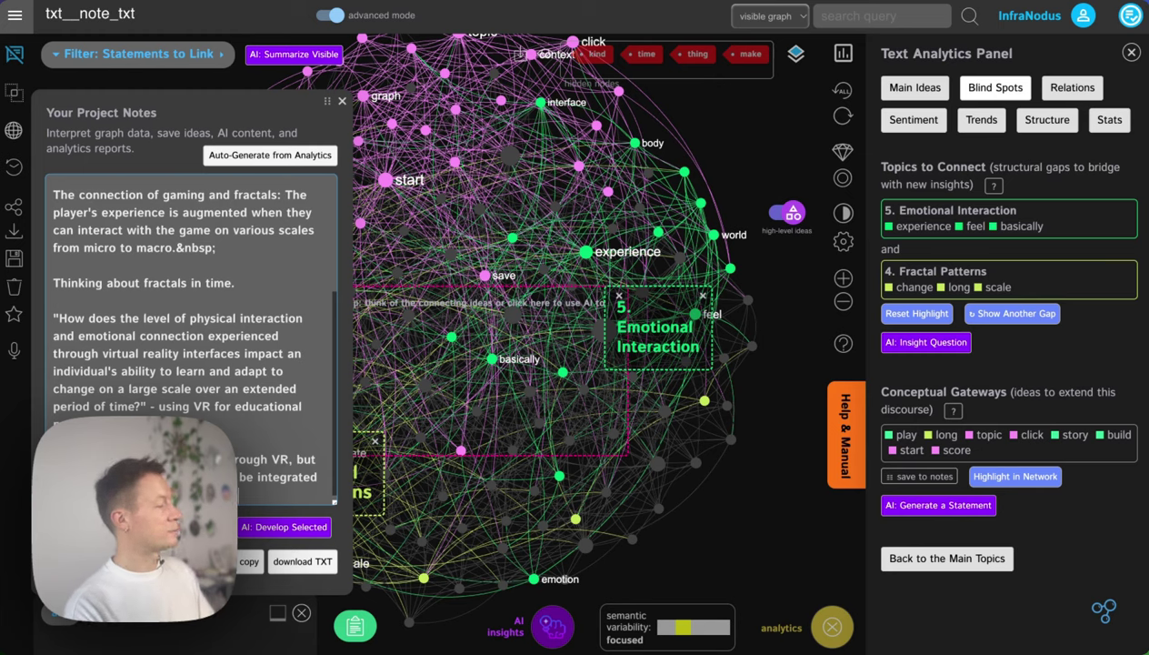
{"action": "type", "text": "ilating it into"}
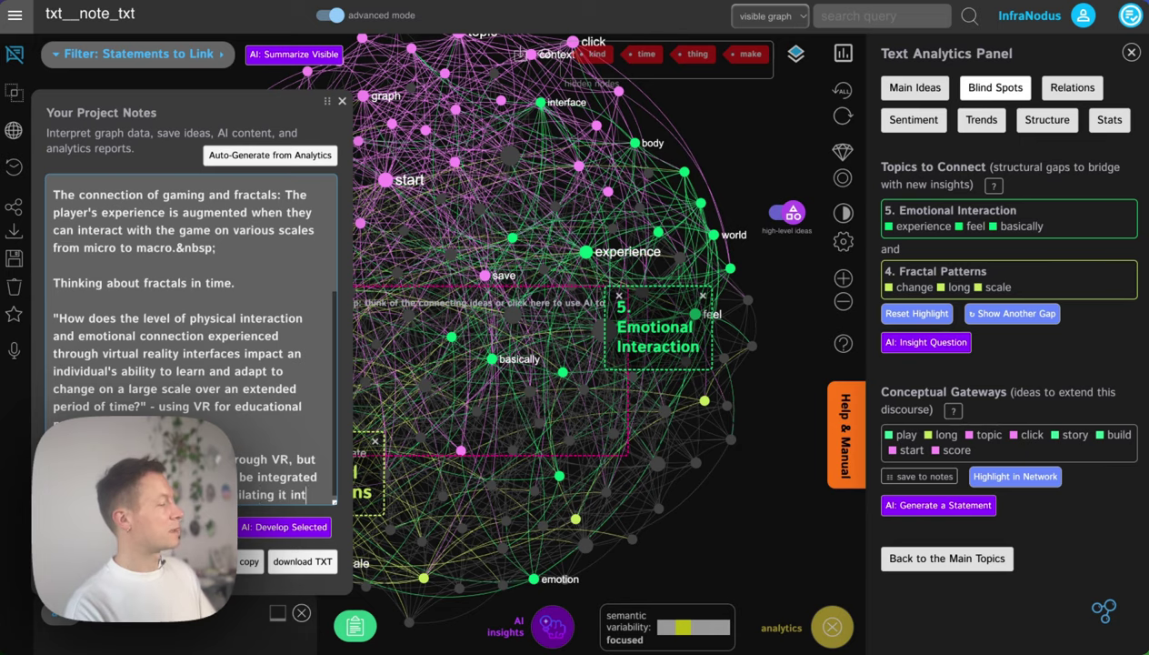
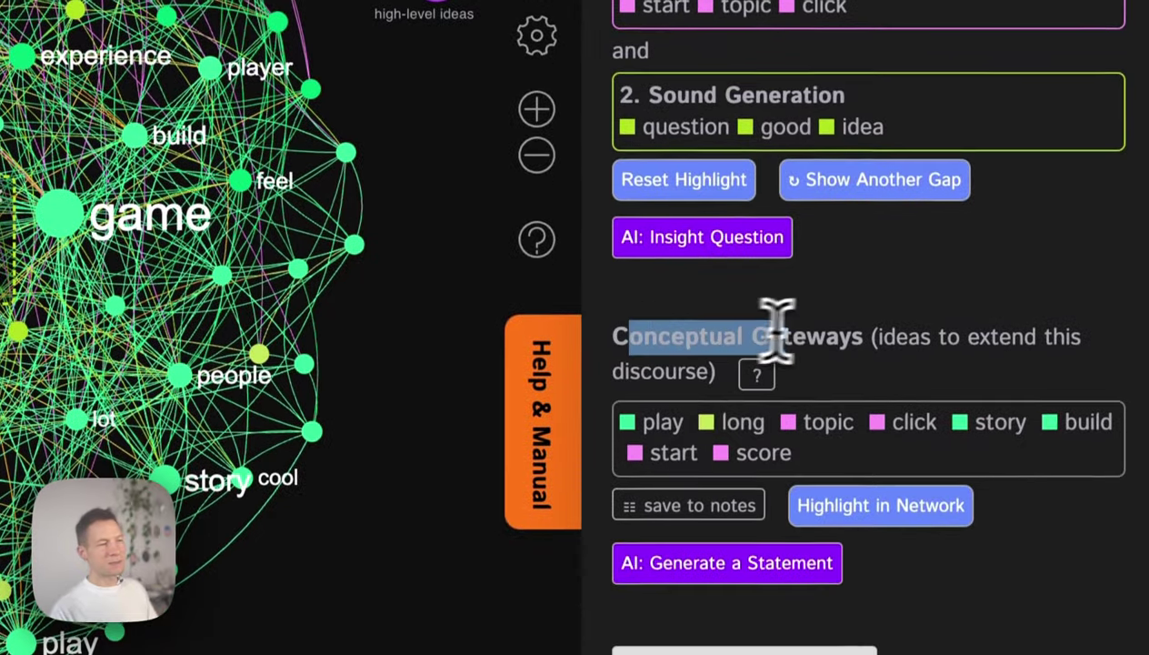
Switch the graph from high-level to low-level ideas and highlight the conceptual gateways in the network
{"action": "left_click", "coordinate": [899, 412]}
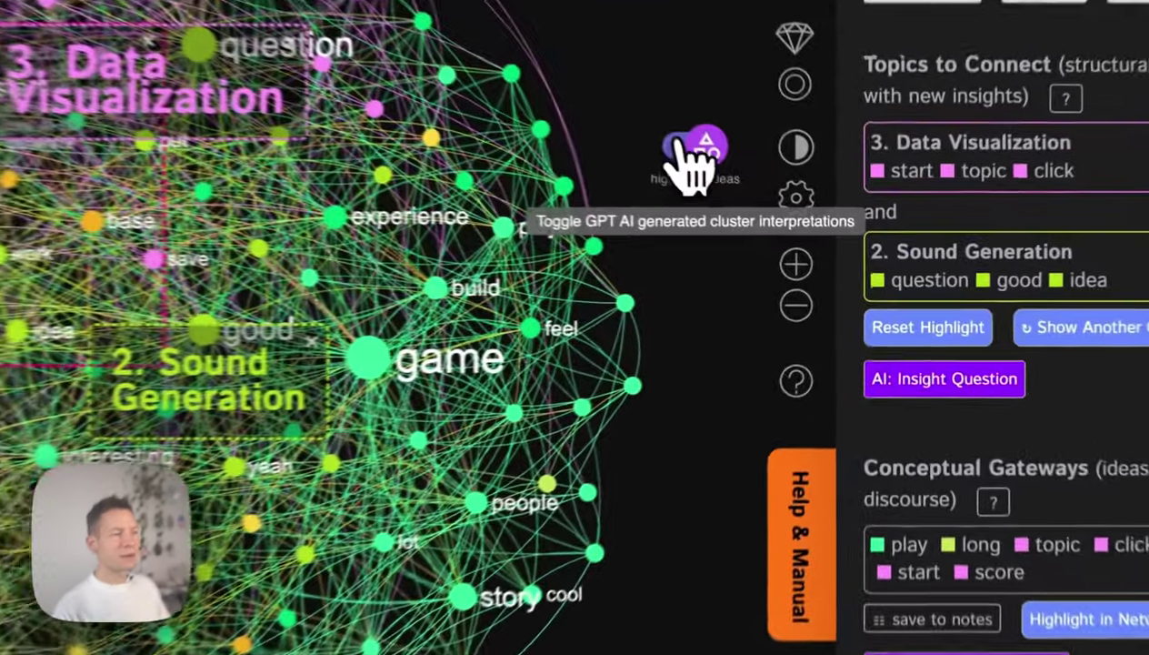
{"action": "left_click", "coordinate": [789, 214]}
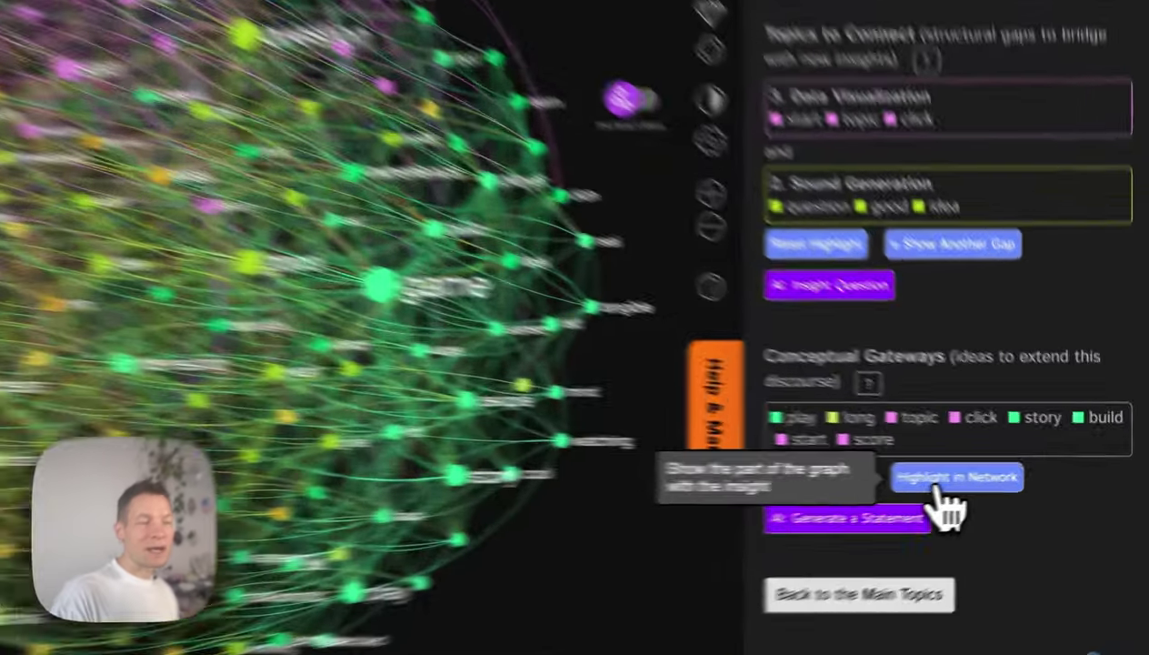
{"action": "left_click", "coordinate": [1008, 491]}
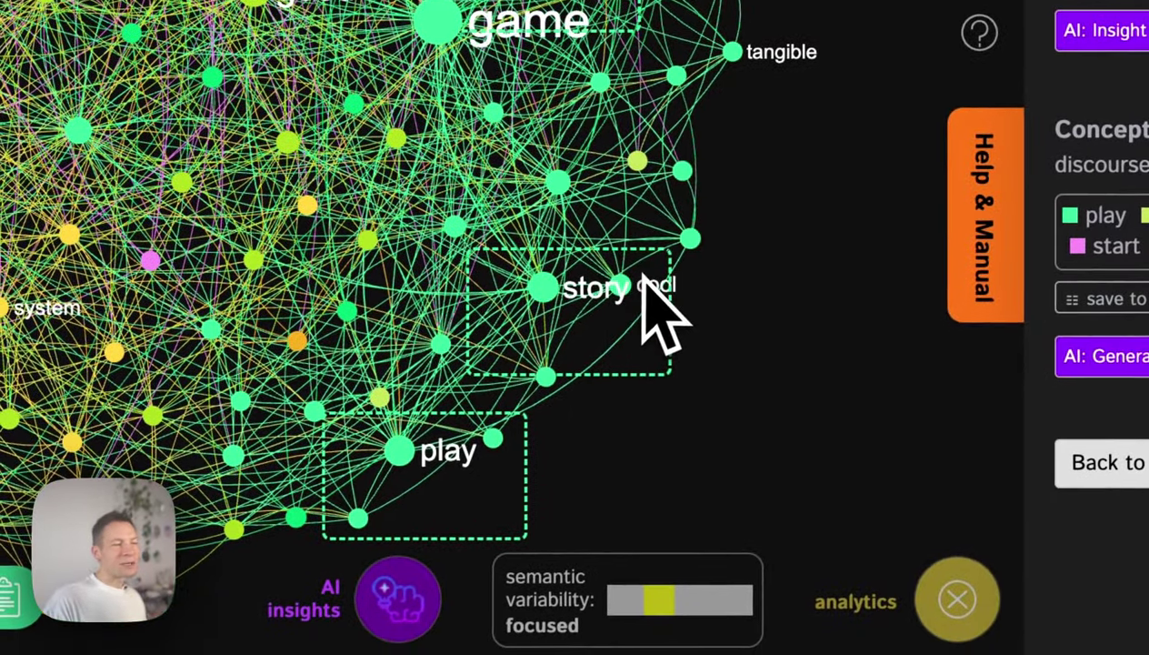
Select the story and play nodes in the graph
{"action": "left_click_drag", "start_coordinate": [698, 410], "coordinate": [800, 313]}
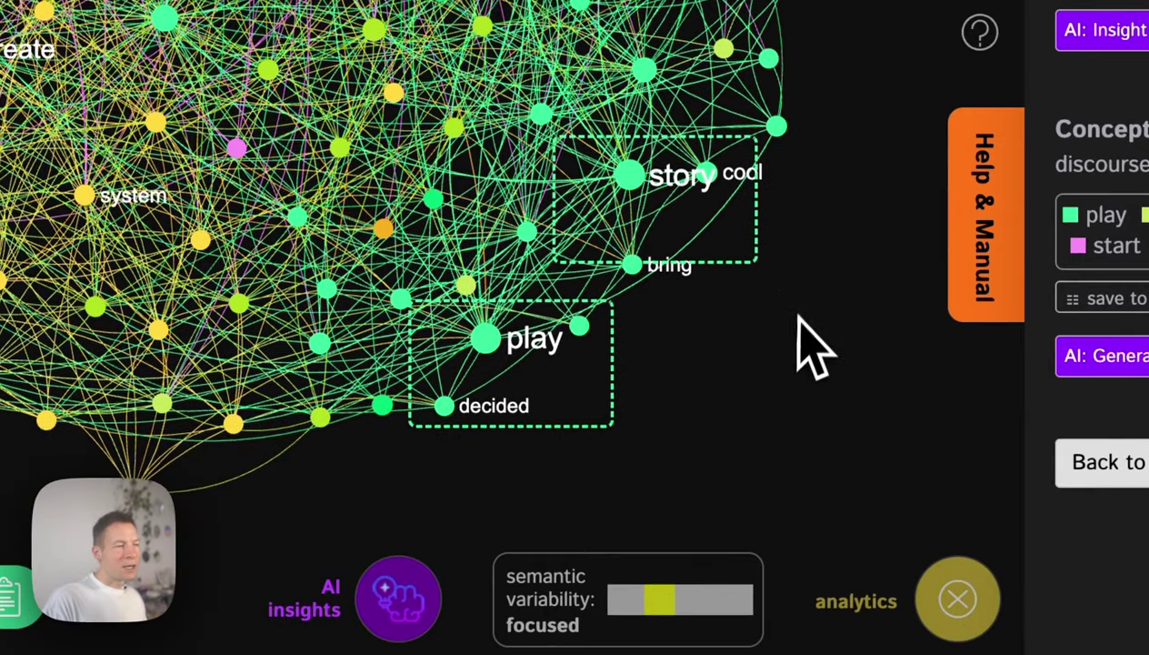
{"action": "left_click", "coordinate": [637, 182]}
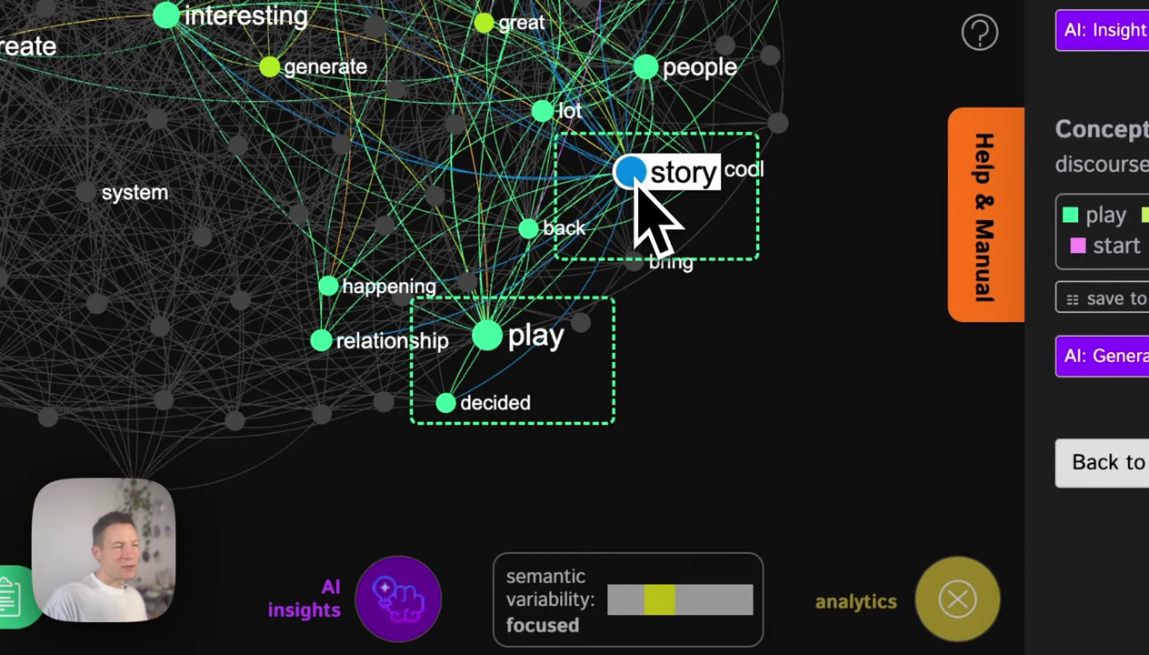
{"action": "left_click", "coordinate": [495, 353]}
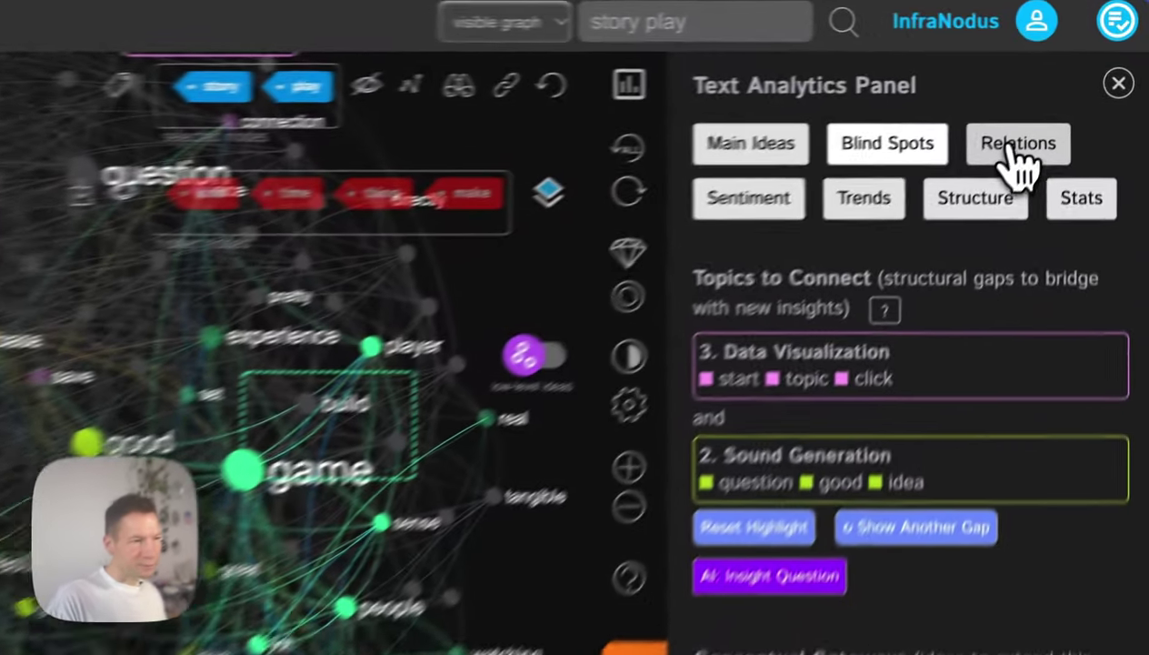
Generate an AI idea from the relations of the selected story and play concepts, read it and close the AI insights
{"action": "left_click", "coordinate": [1071, 91]}
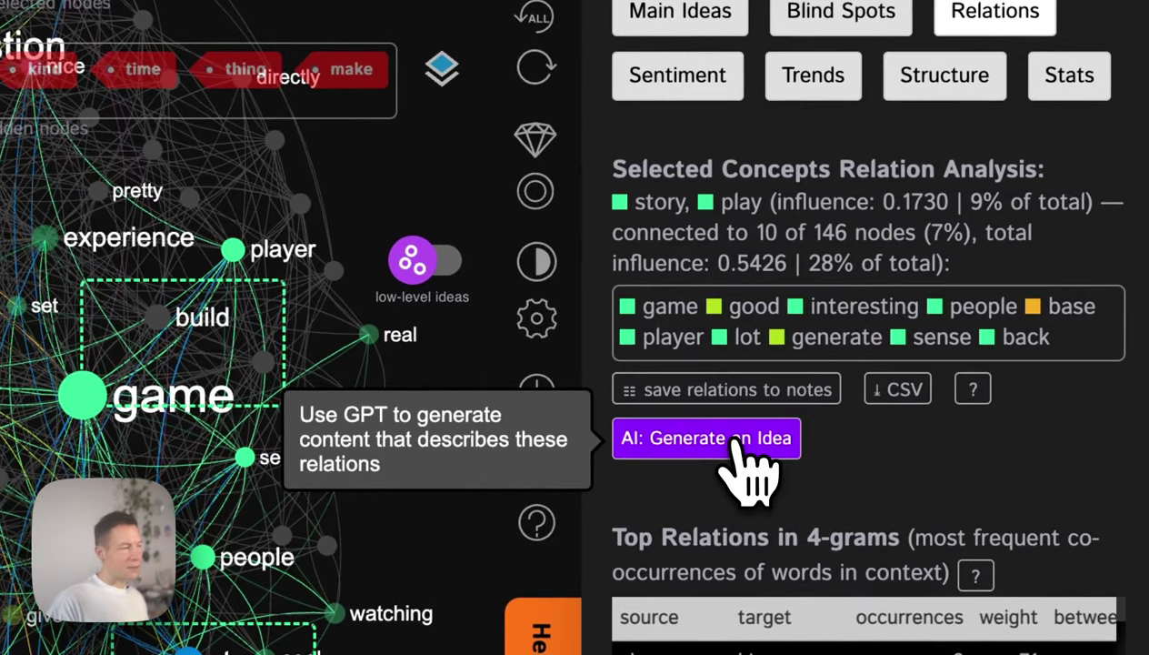
{"action": "left_click", "coordinate": [735, 438]}
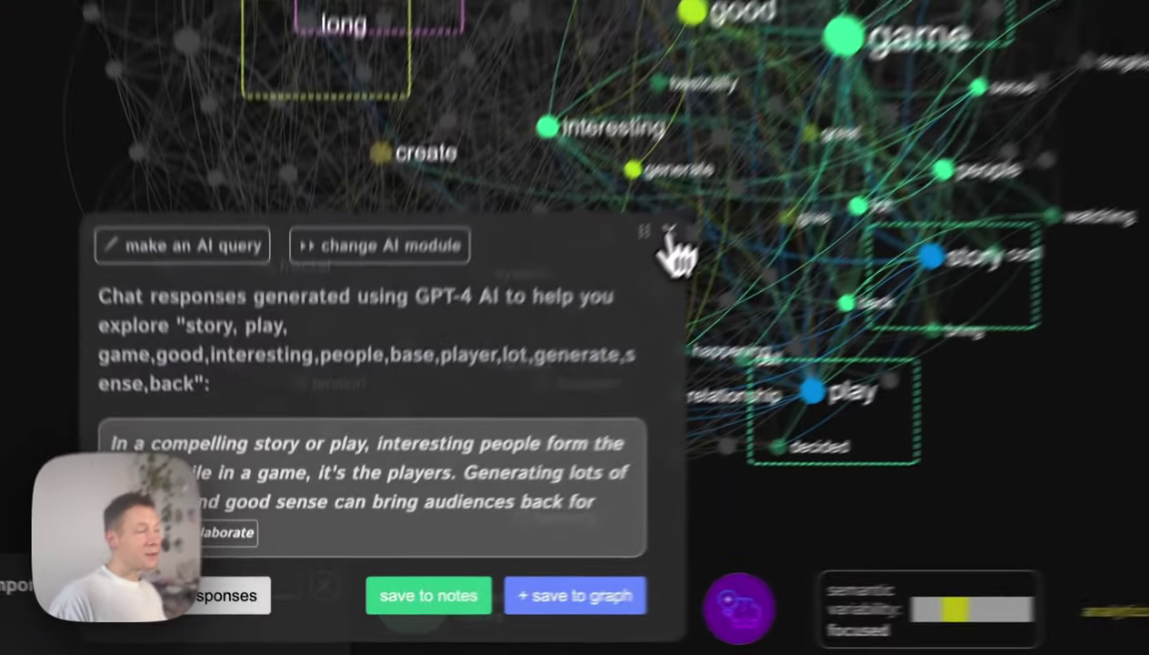
{"action": "left_click", "coordinate": [510, 398]}
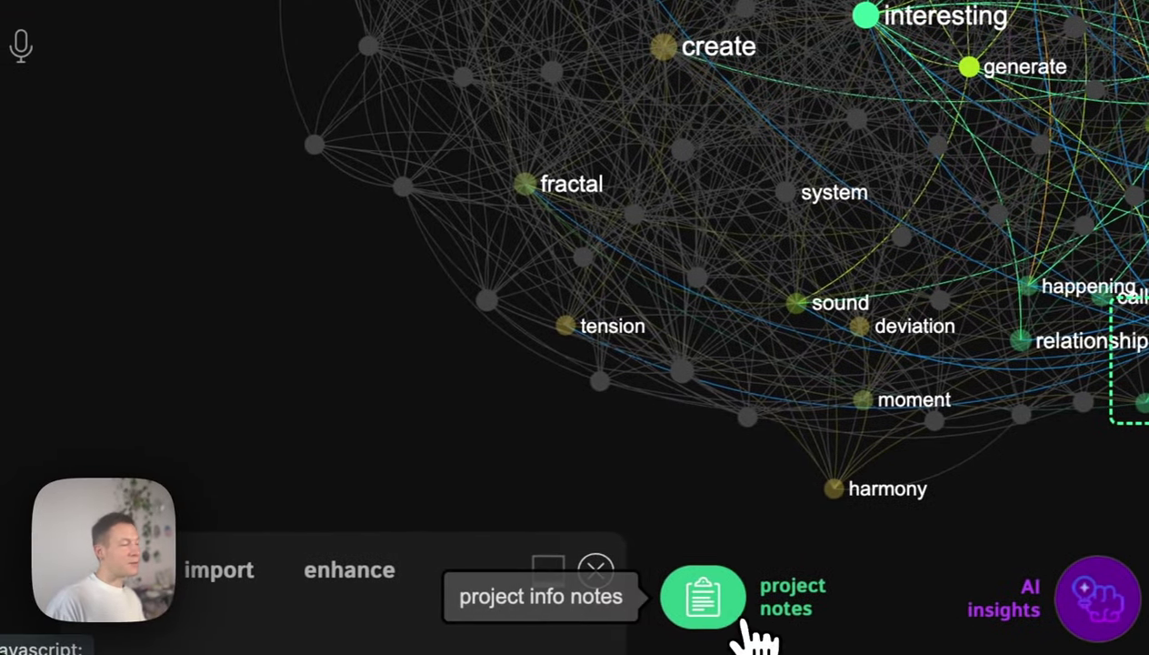
Add "Creating a community to engage people into a certain process, so that they become protagonists in their own narrative." to the project notes and close them
{"action": "left_click", "coordinate": [455, 607]}
{"action": "left_click", "coordinate": [621, 325]}
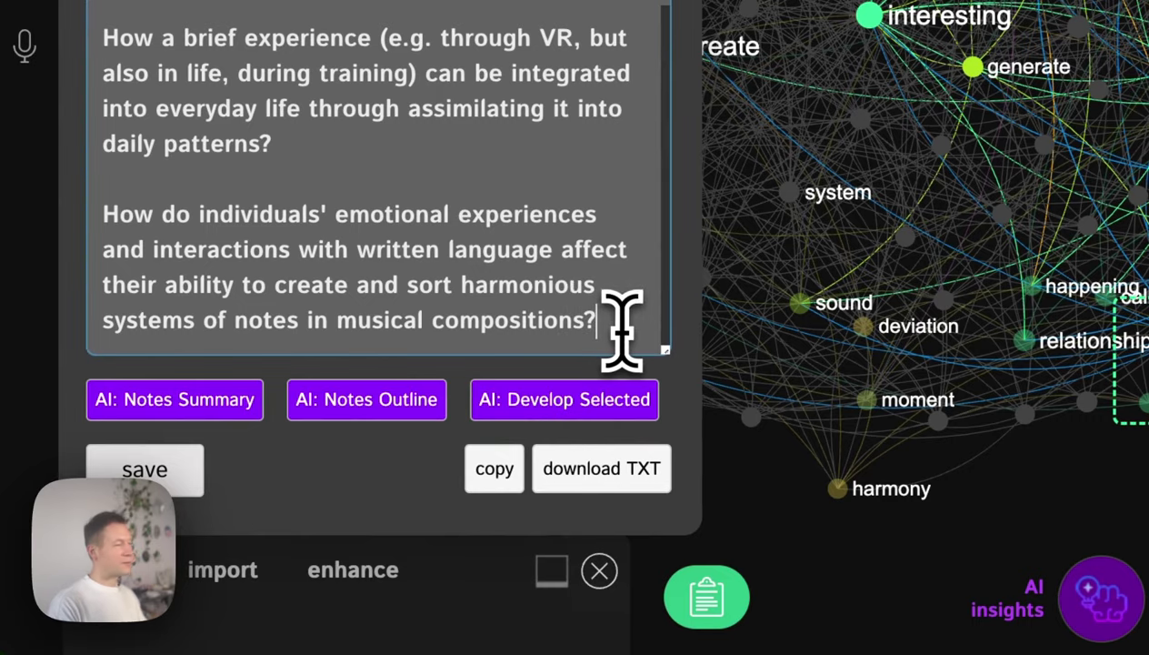
{"action": "key", "text": "Return"}
{"action": "key", "text": "Return"}
{"action": "type", "text": "Creatin"}
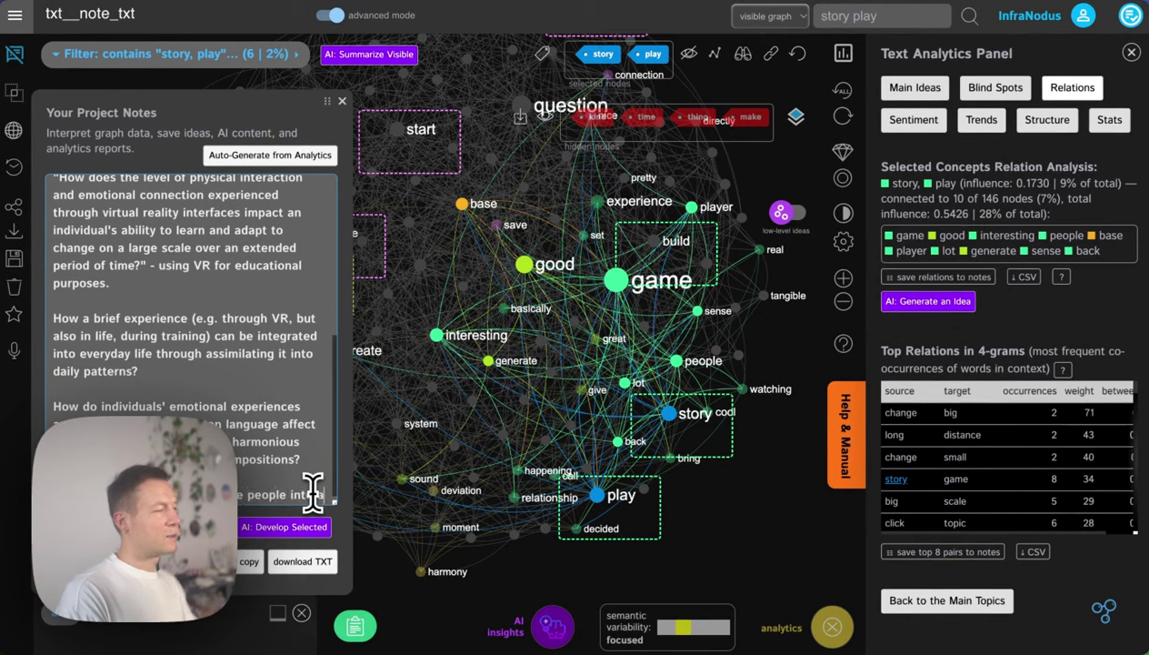
{"action": "scroll", "coordinate": [312, 491], "scroll_direction": "down", "scroll_amount": 1}
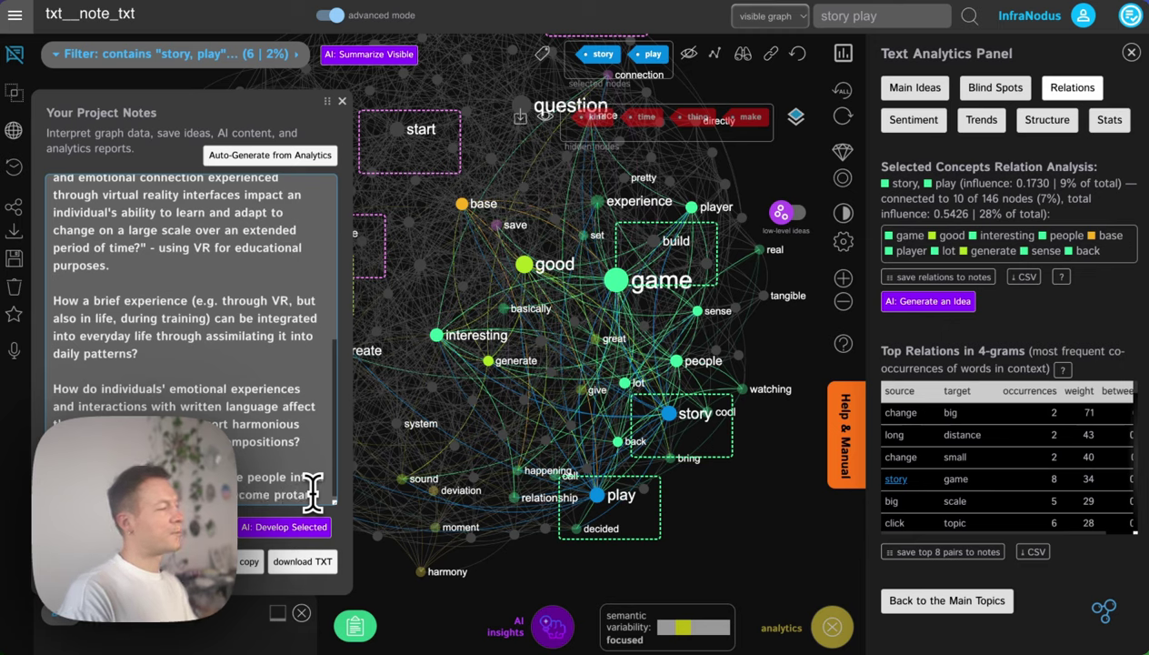
{"action": "scroll", "coordinate": [312, 491], "scroll_direction": "down", "scroll_amount": 1}
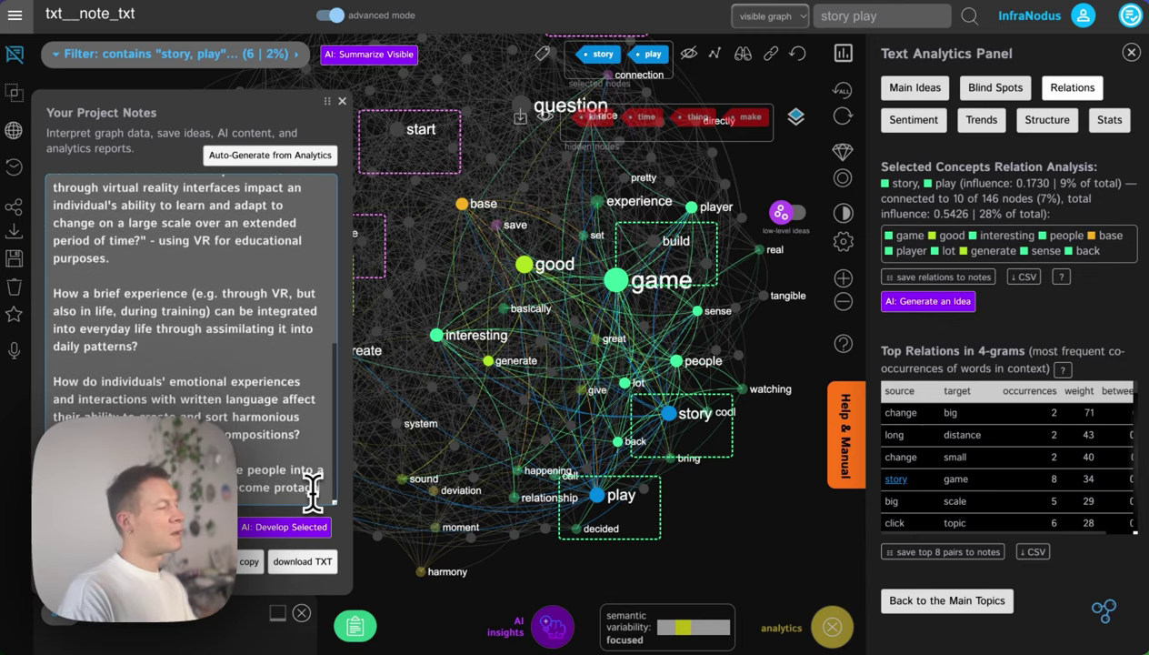
{"action": "scroll", "coordinate": [312, 491], "scroll_direction": "down", "scroll_amount": 1}
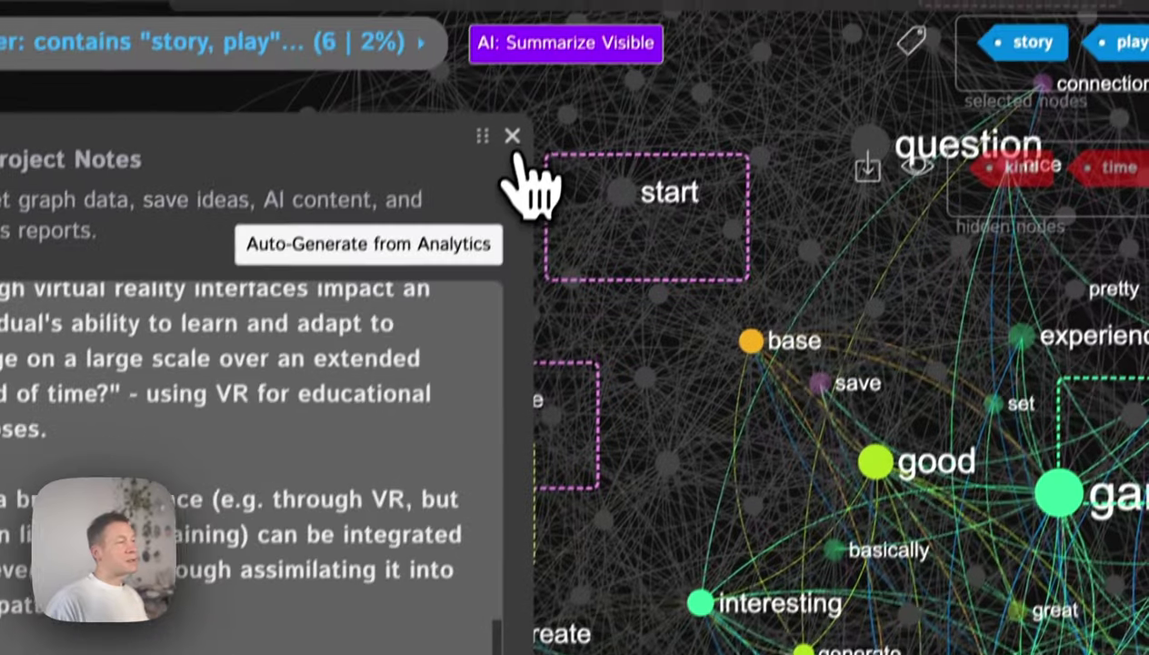
{"action": "left_click", "coordinate": [513, 138]}
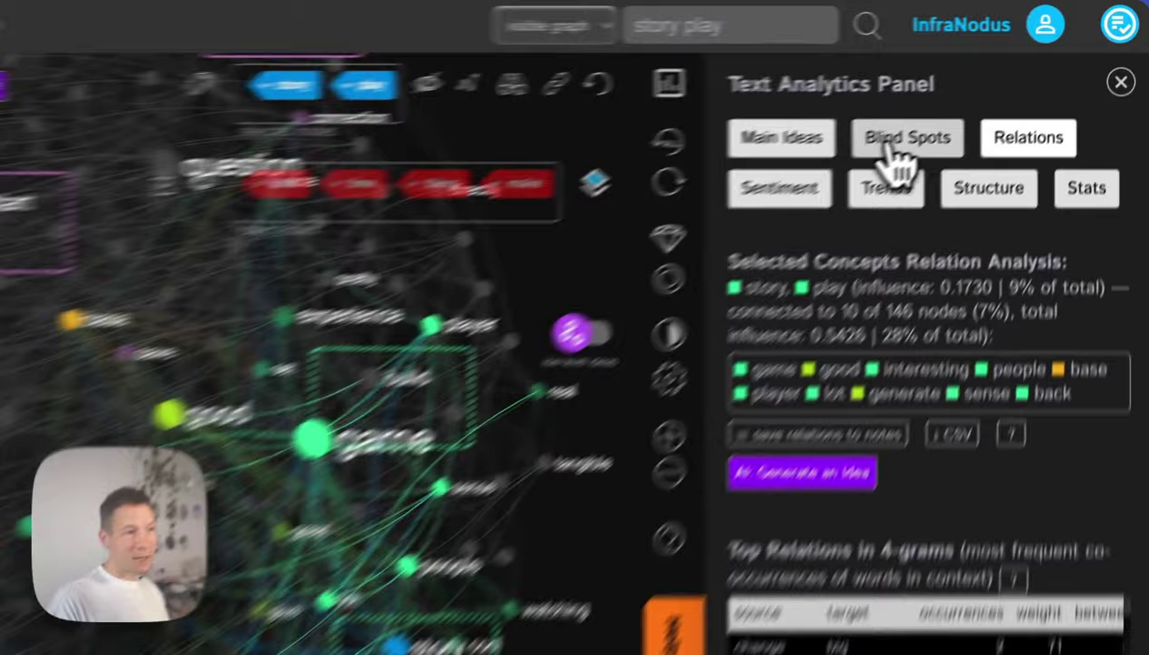
Show the blind spots analysis, clear the story and play selection, and highlight the conceptual gateways in the network
{"action": "left_click", "coordinate": [901, 144]}
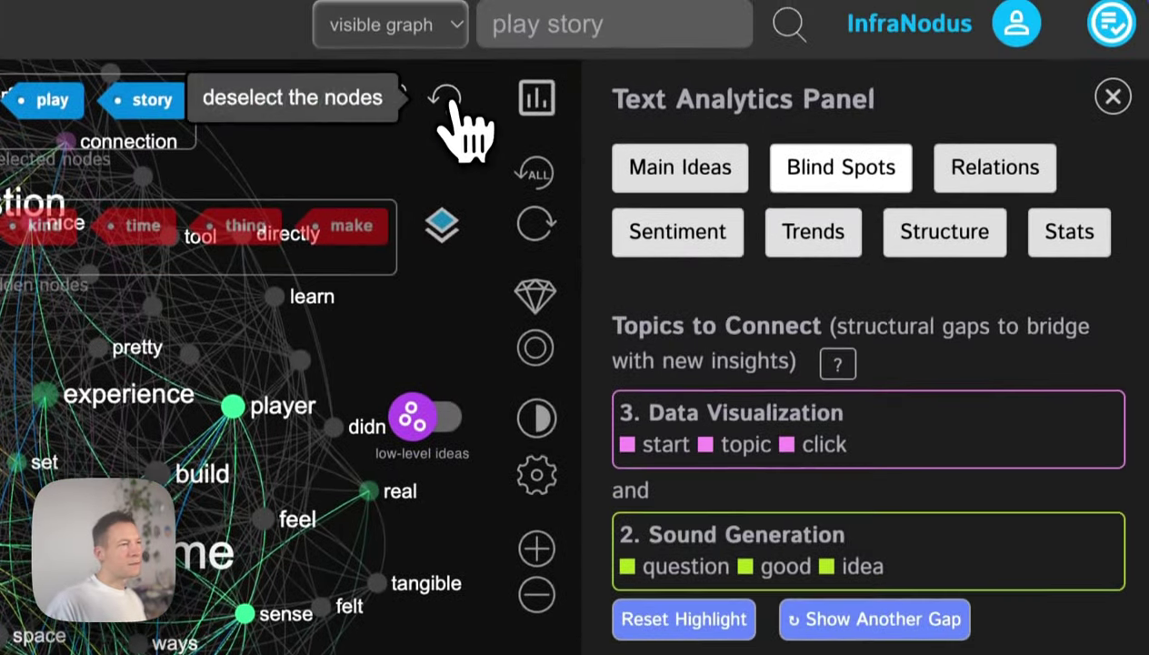
{"action": "left_click", "coordinate": [452, 103]}
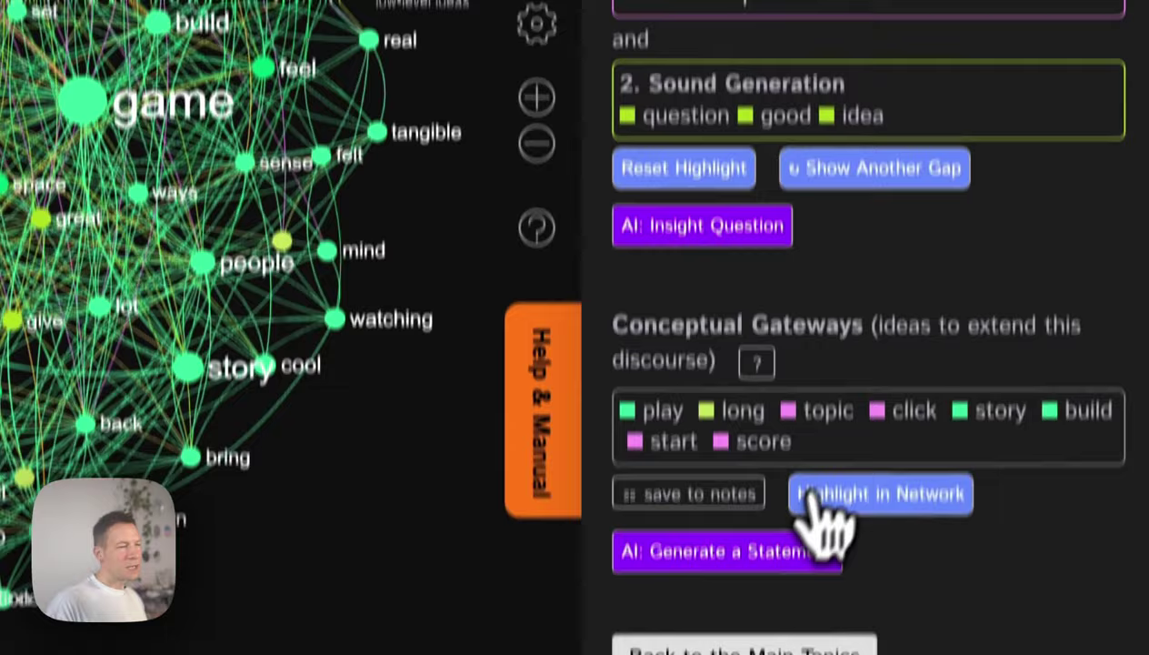
{"action": "left_click", "coordinate": [823, 496]}
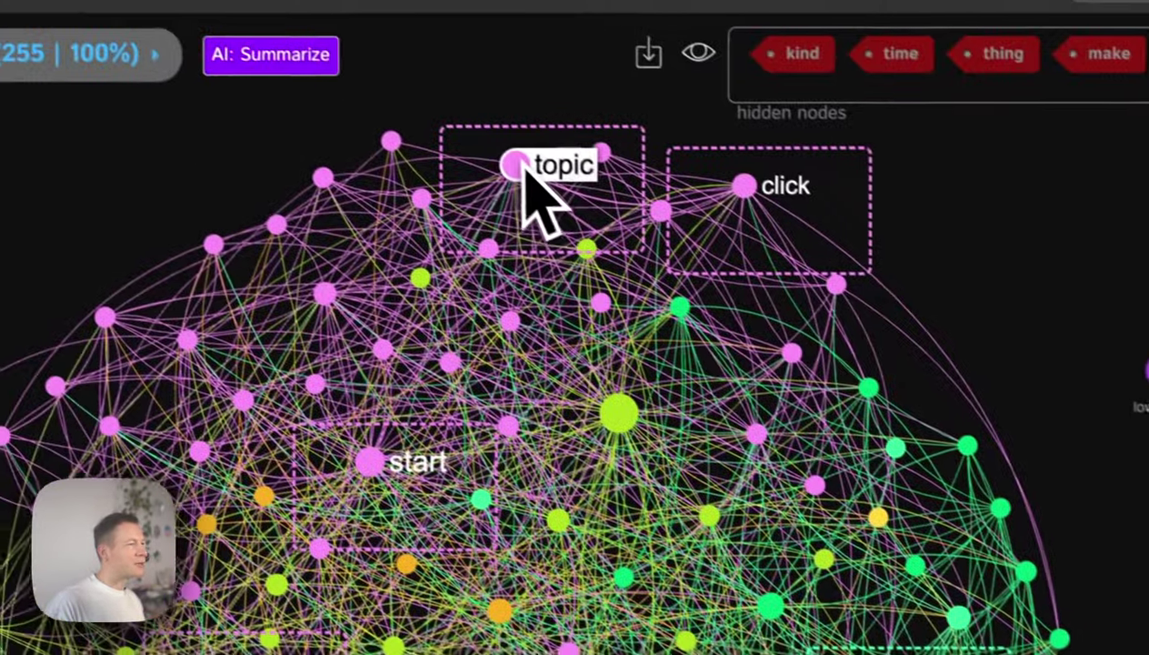
Select the topic, click and start gateway nodes in the graph
{"action": "left_click", "coordinate": [323, 50]}
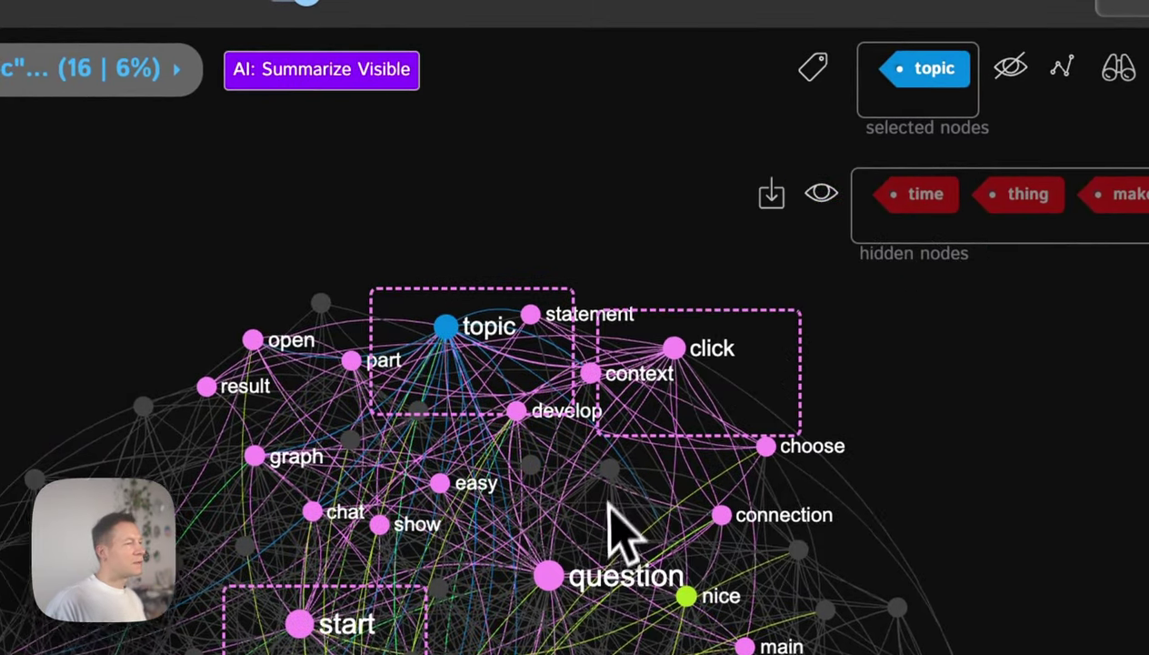
{"action": "left_click", "coordinate": [670, 379]}
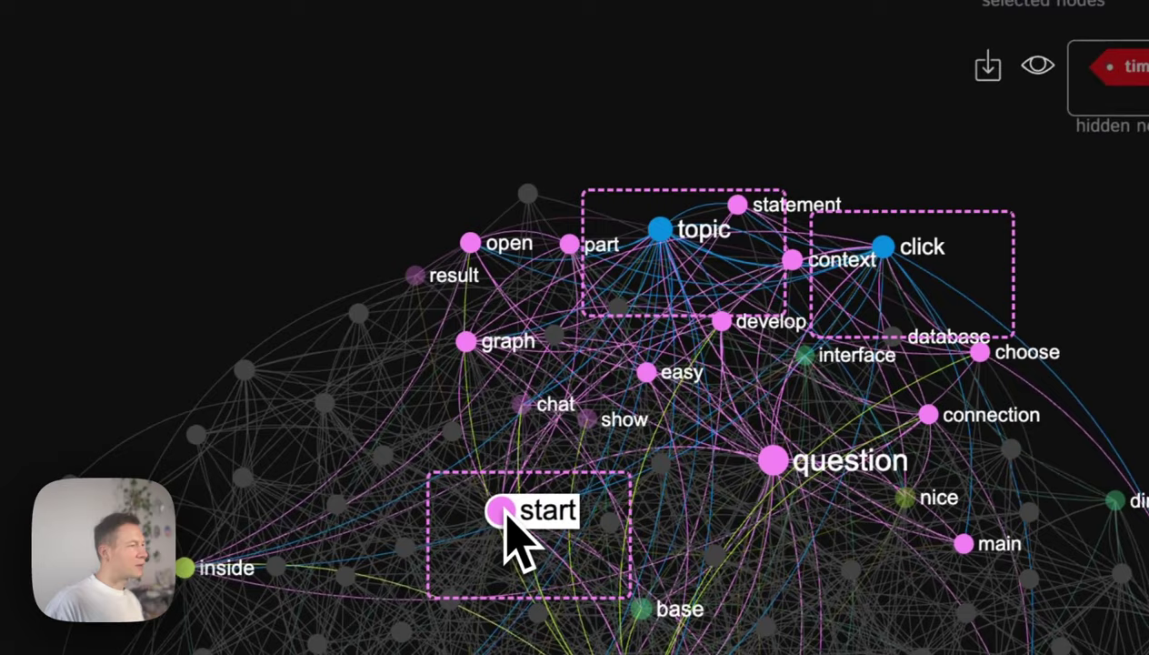
{"action": "left_click", "coordinate": [284, 636]}
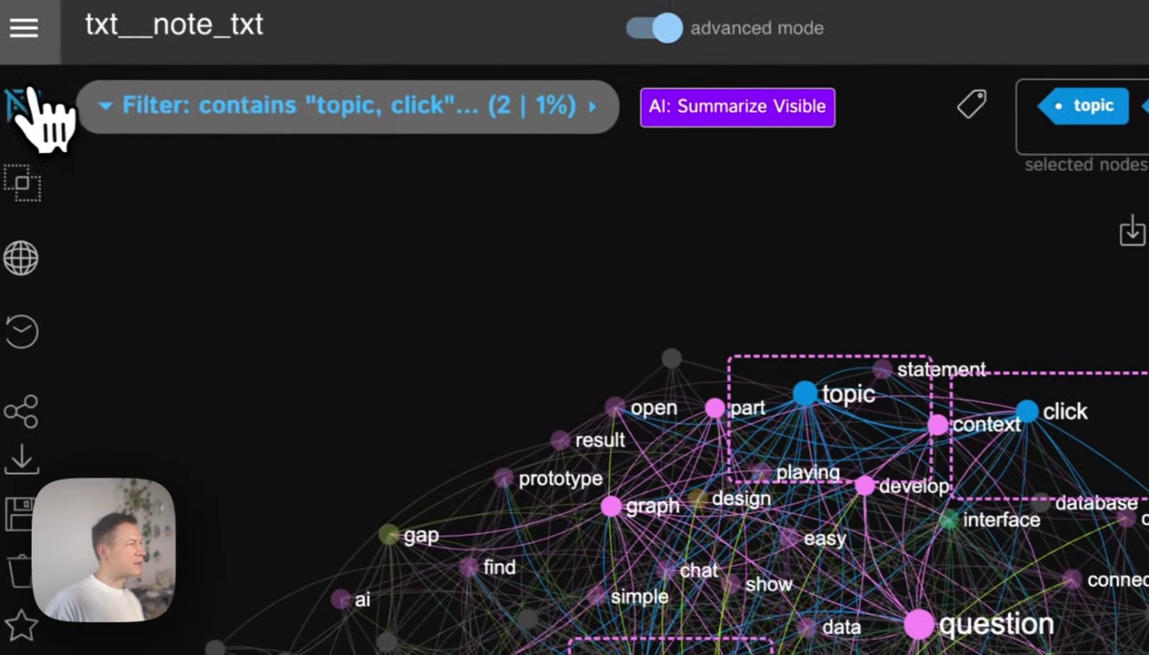
Show the text statements containing topic, click and start, read through the highlighted excerpt and hide the statements again
{"action": "left_click", "coordinate": [31, 109]}
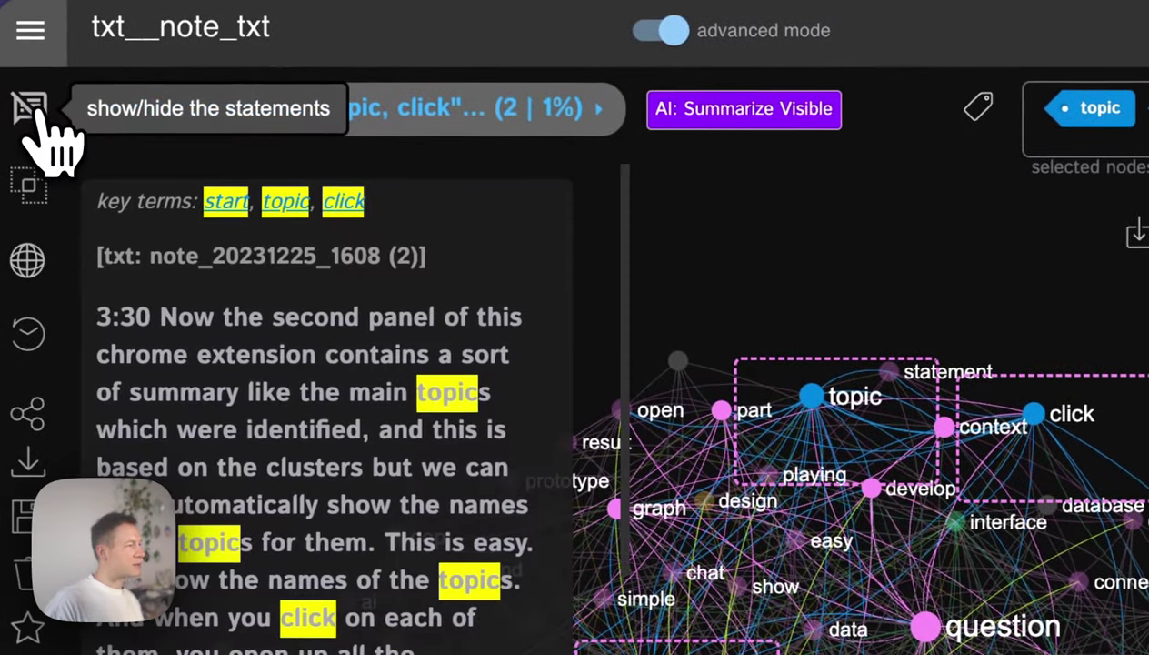
{"action": "scroll", "coordinate": [287, 436], "scroll_direction": "down", "scroll_amount": 10}
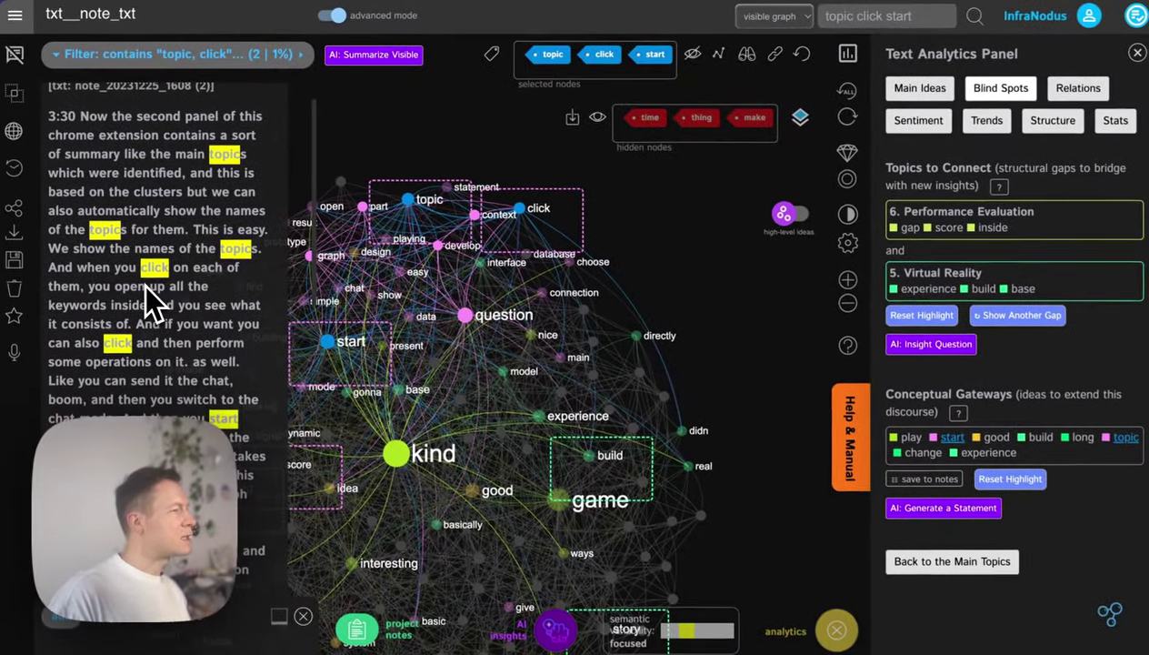
{"action": "scroll", "coordinate": [247, 368], "scroll_direction": "down", "scroll_amount": 2}
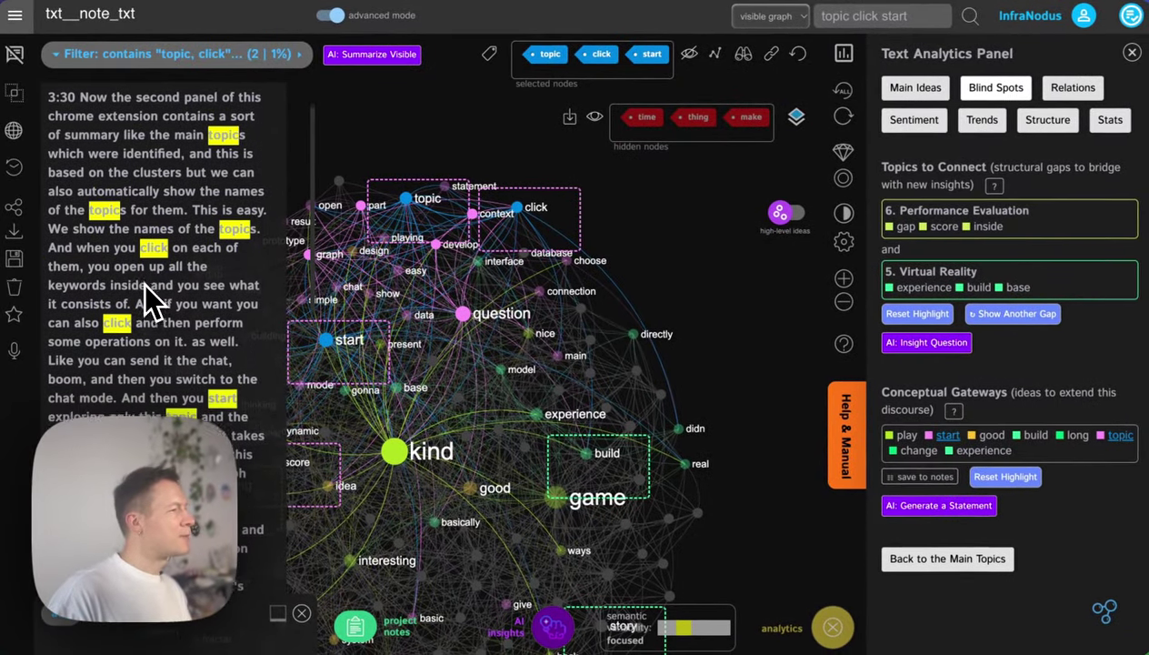
{"action": "scroll", "coordinate": [144, 284], "scroll_direction": "down", "scroll_amount": 4}
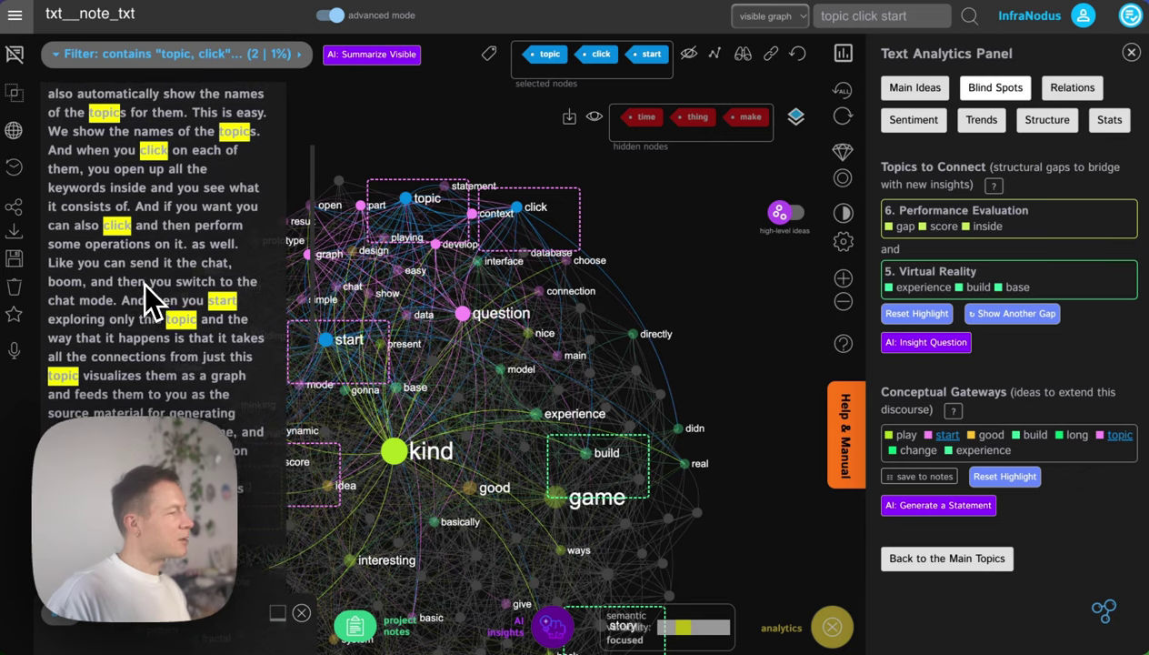
{"action": "scroll", "coordinate": [142, 281], "scroll_direction": "up", "scroll_amount": 4}
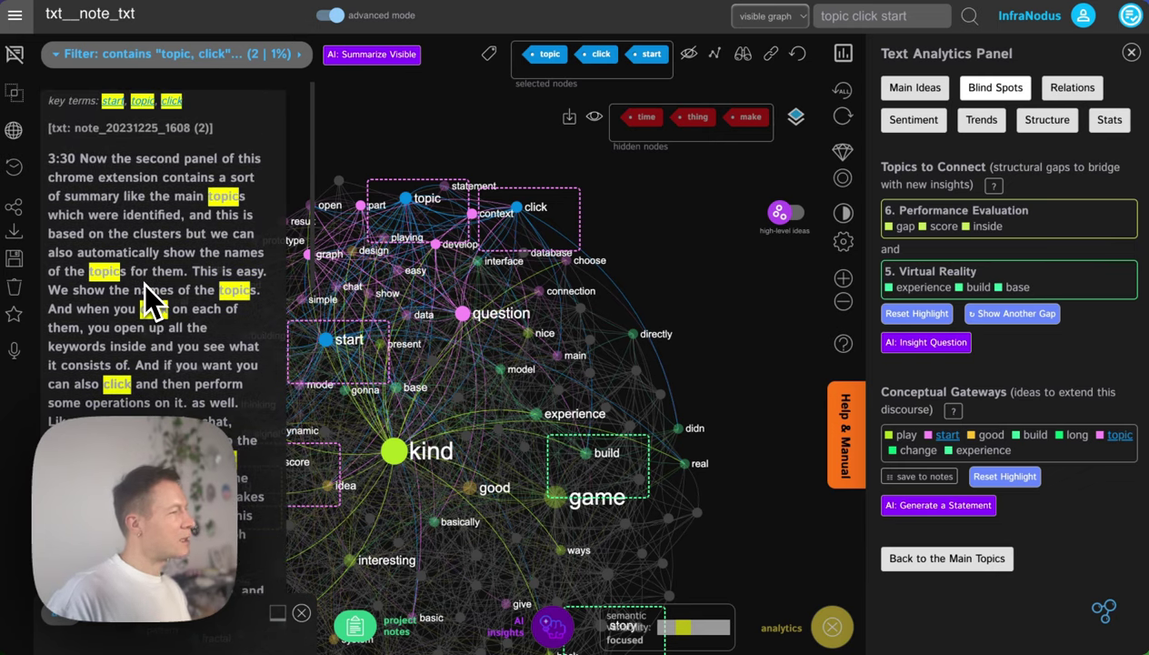
{"action": "scroll", "coordinate": [142, 281], "scroll_direction": "down", "scroll_amount": 1}
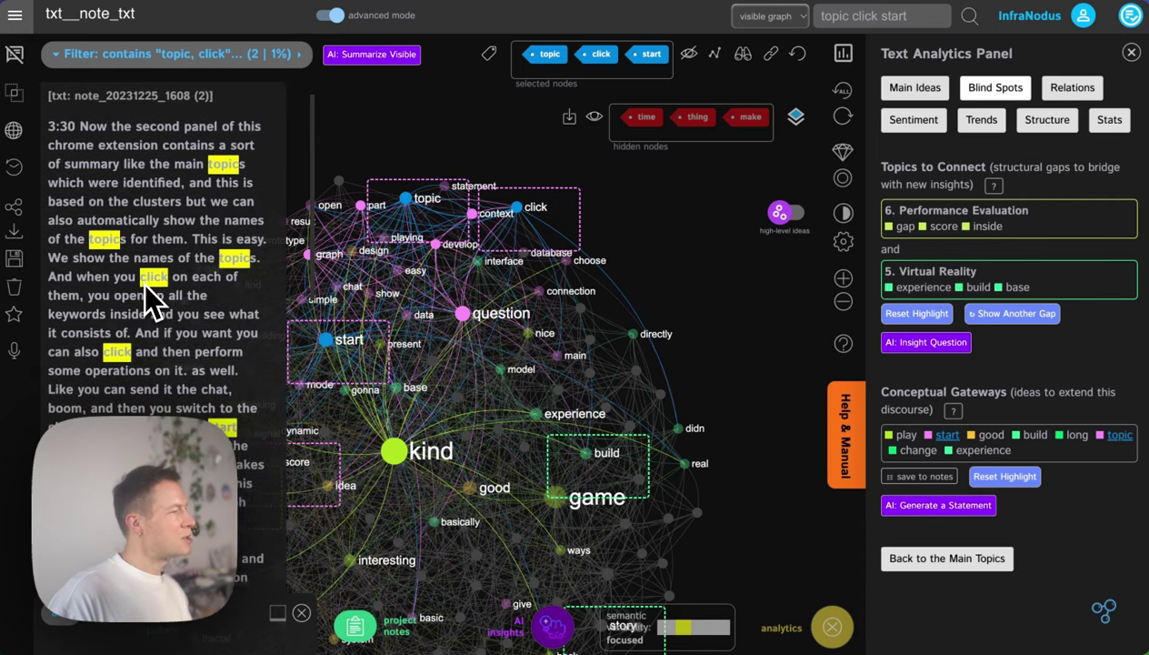
{"action": "scroll", "coordinate": [143, 281], "scroll_direction": "down", "scroll_amount": 3}
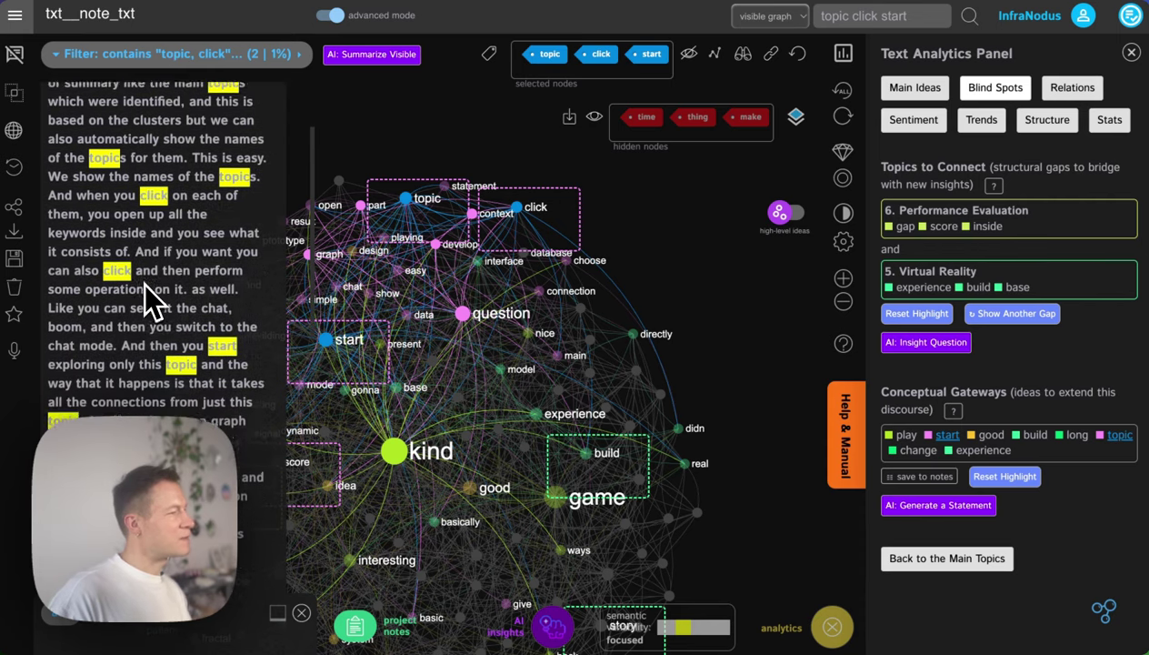
{"action": "left_click", "coordinate": [13, 54]}
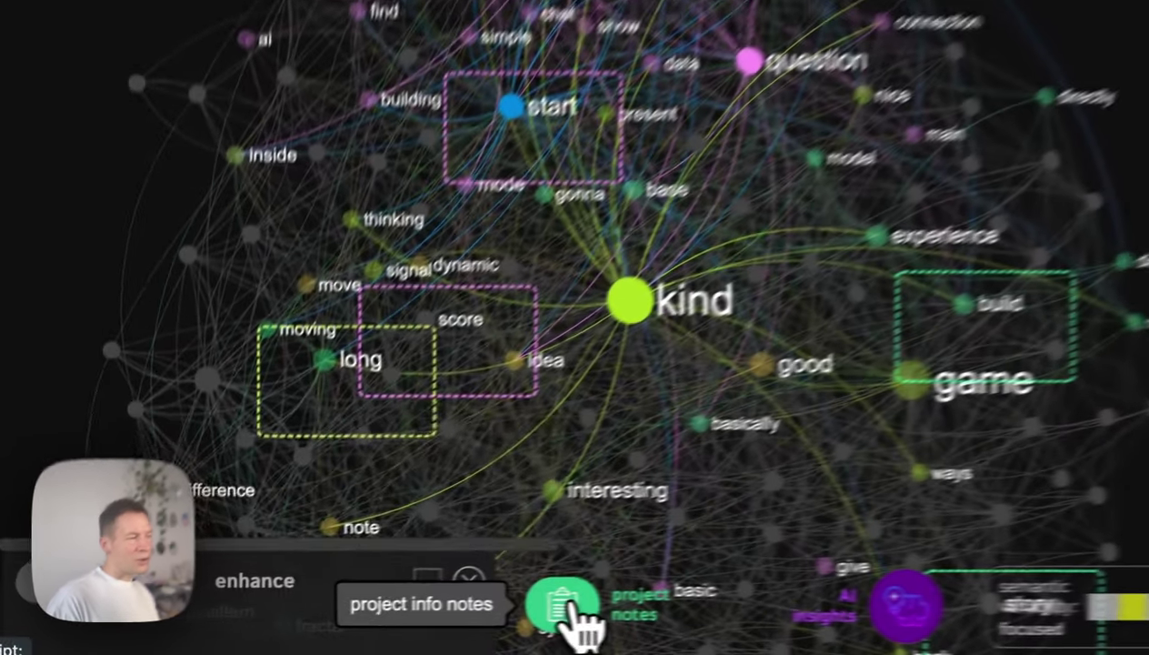
Start a new line after the last paragraph of the project notes and close the notes
{"action": "left_click", "coordinate": [354, 626]}
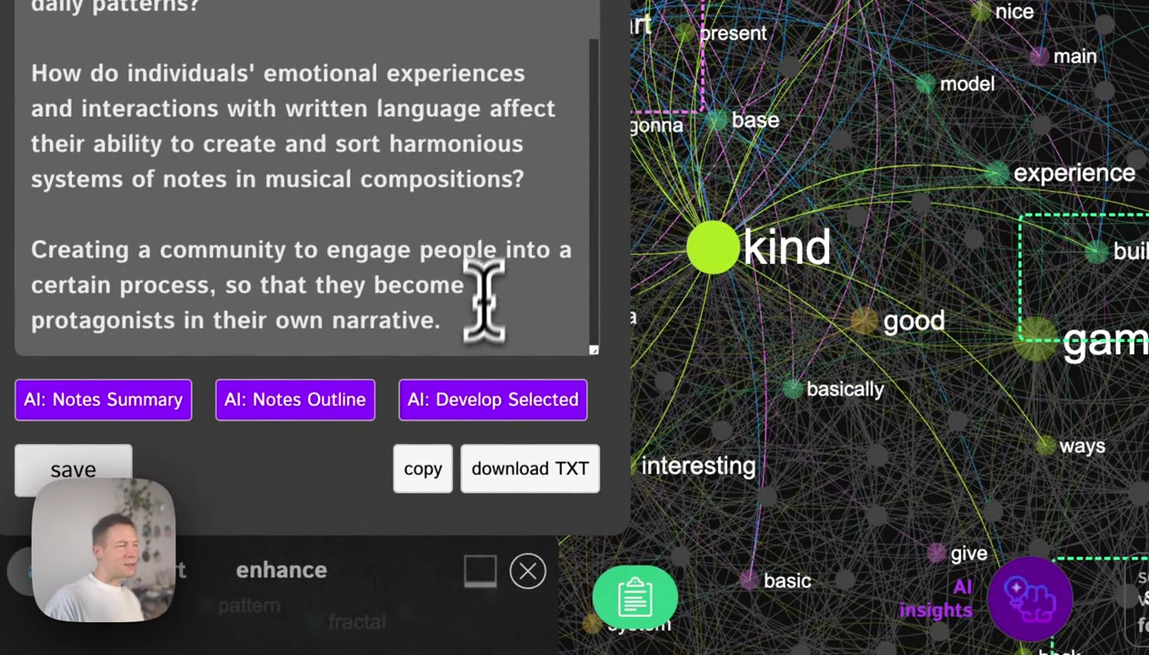
{"action": "left_click", "coordinate": [480, 317]}
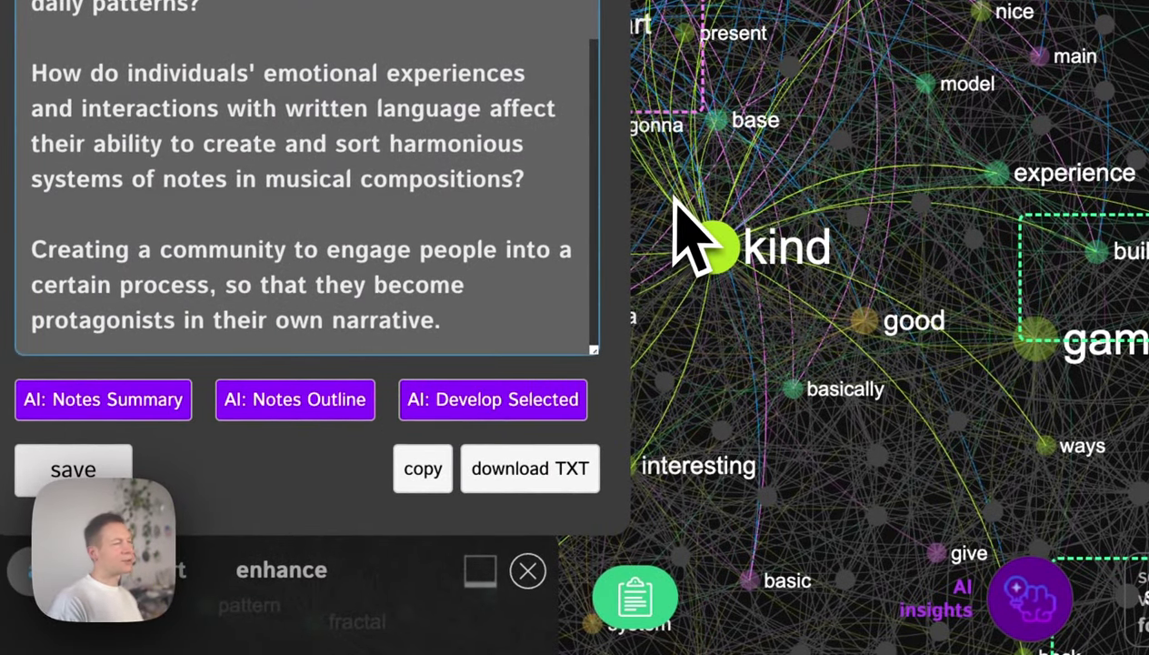
{"action": "key", "text": "Return"}
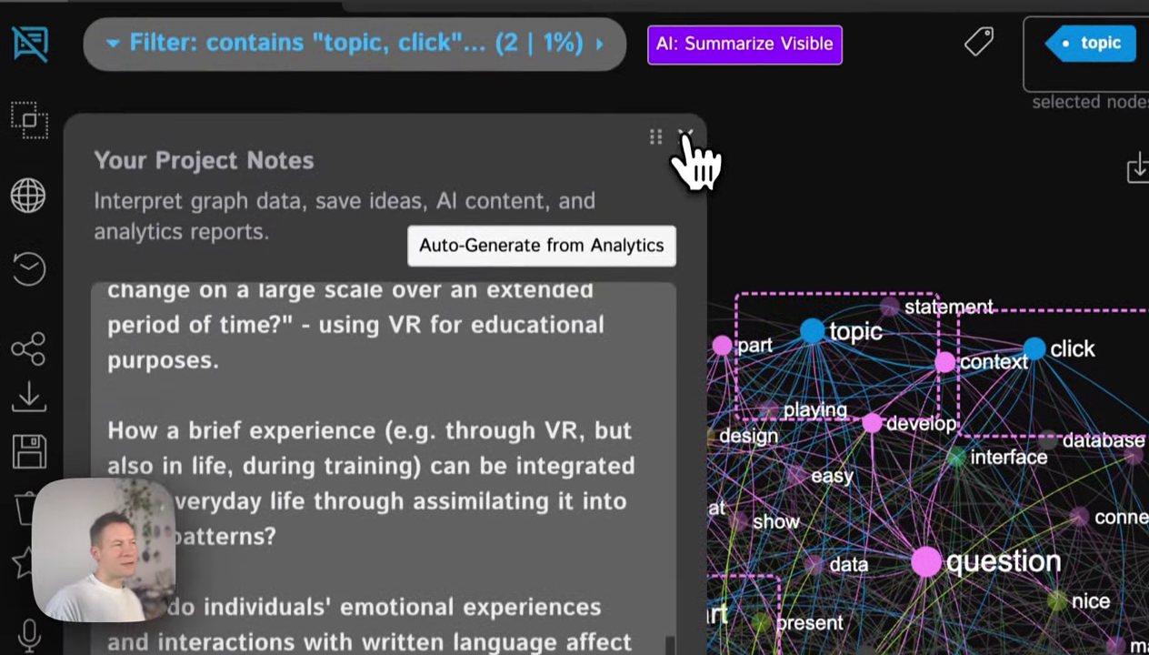
{"action": "left_click", "coordinate": [683, 136]}
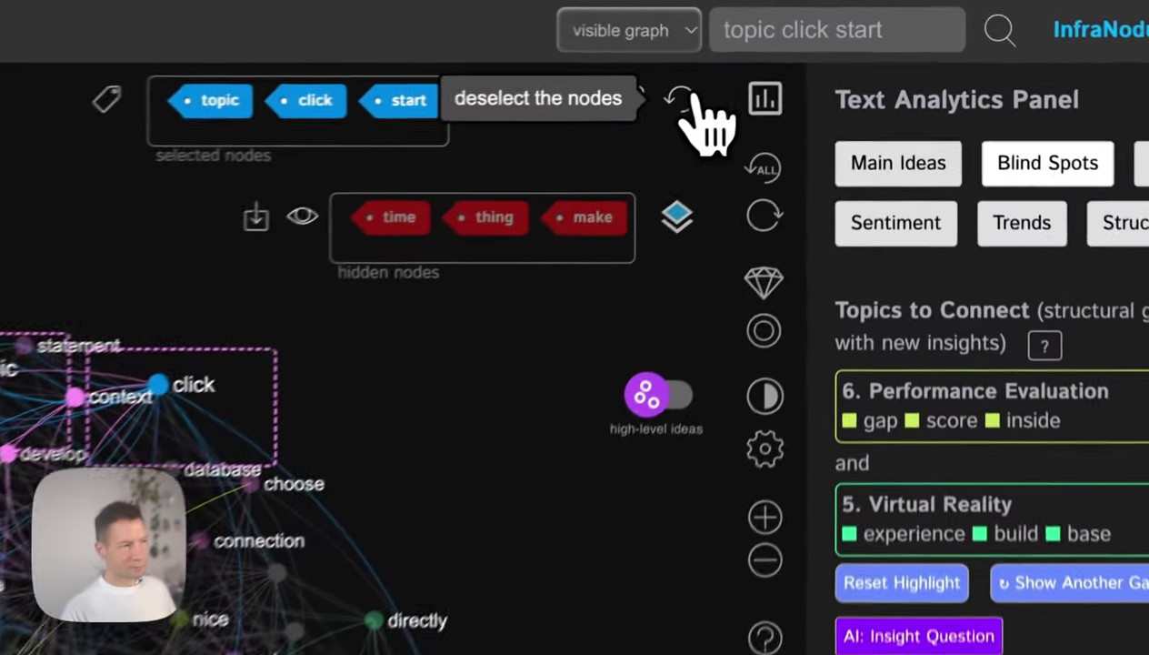
Clear the topic, click and start selection and hide the kind node from the graph
{"action": "left_click", "coordinate": [800, 55]}
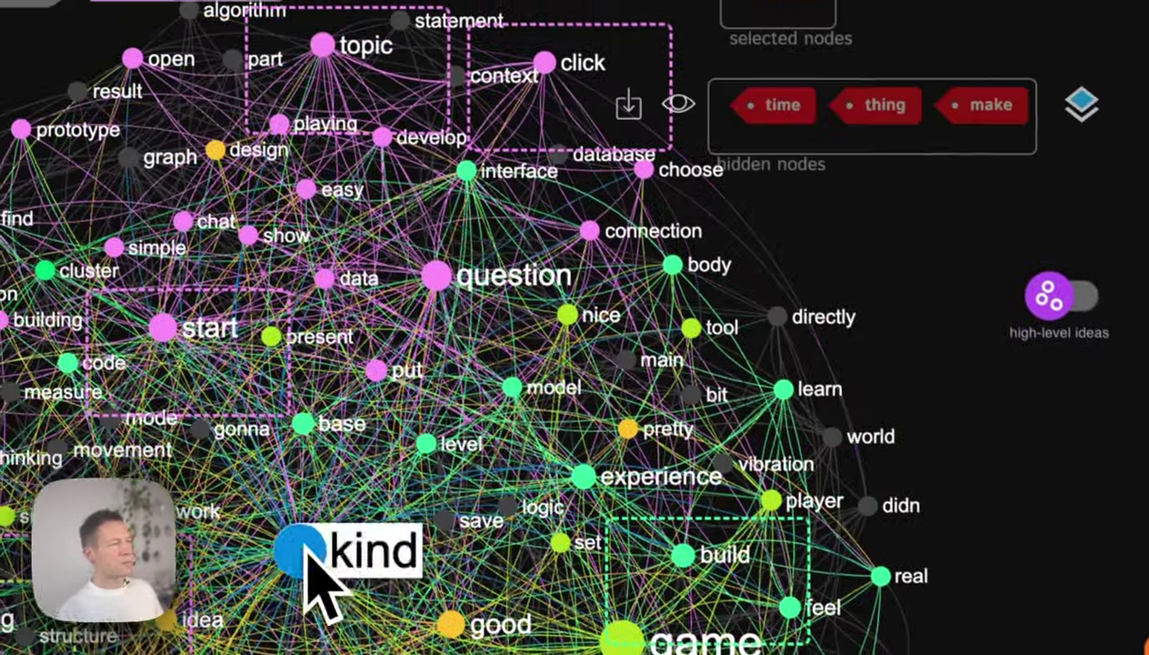
{"action": "left_click", "coordinate": [307, 550]}
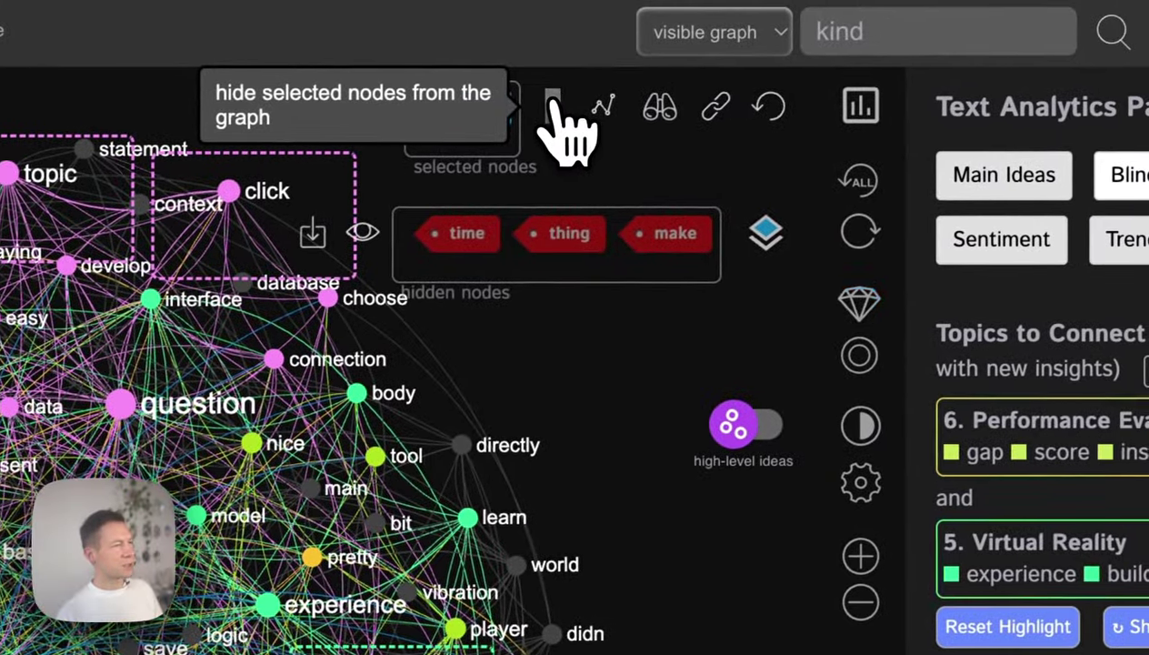
{"action": "left_click", "coordinate": [554, 98]}
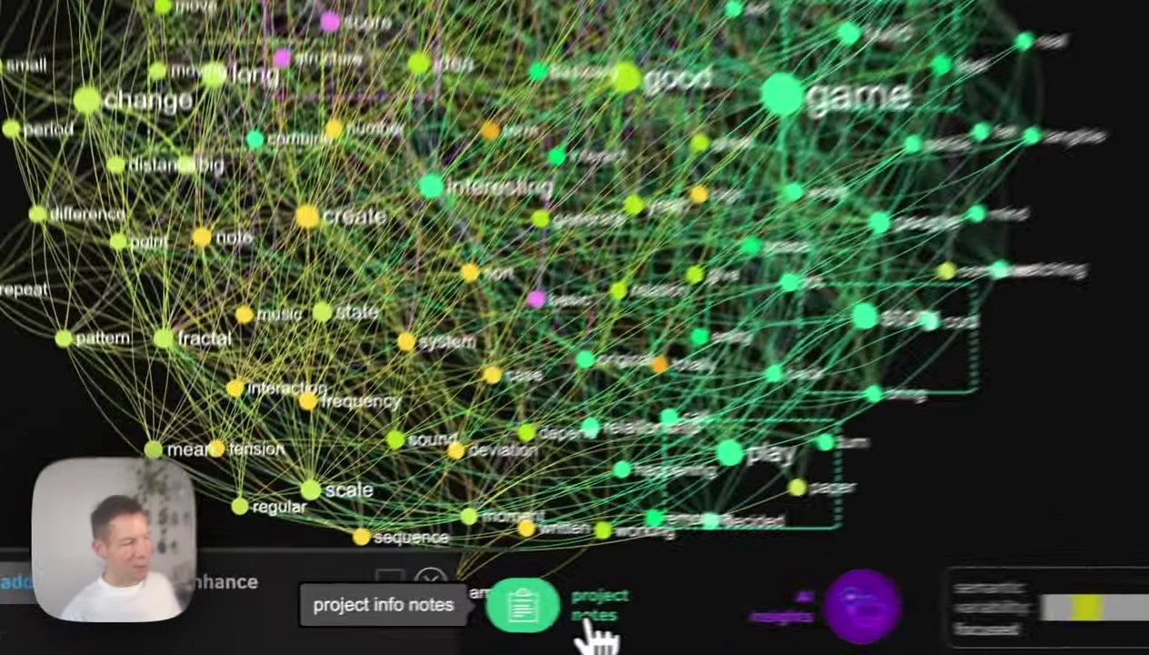
Open the project notes and review all the collected ideas, from the fractals and game design heading to the closing community paragraph
{"action": "left_click", "coordinate": [400, 642]}
{"action": "scroll", "coordinate": [423, 263], "scroll_direction": "up", "scroll_amount": 5}
{"action": "scroll", "coordinate": [445, 283], "scroll_direction": "up", "scroll_amount": 3}
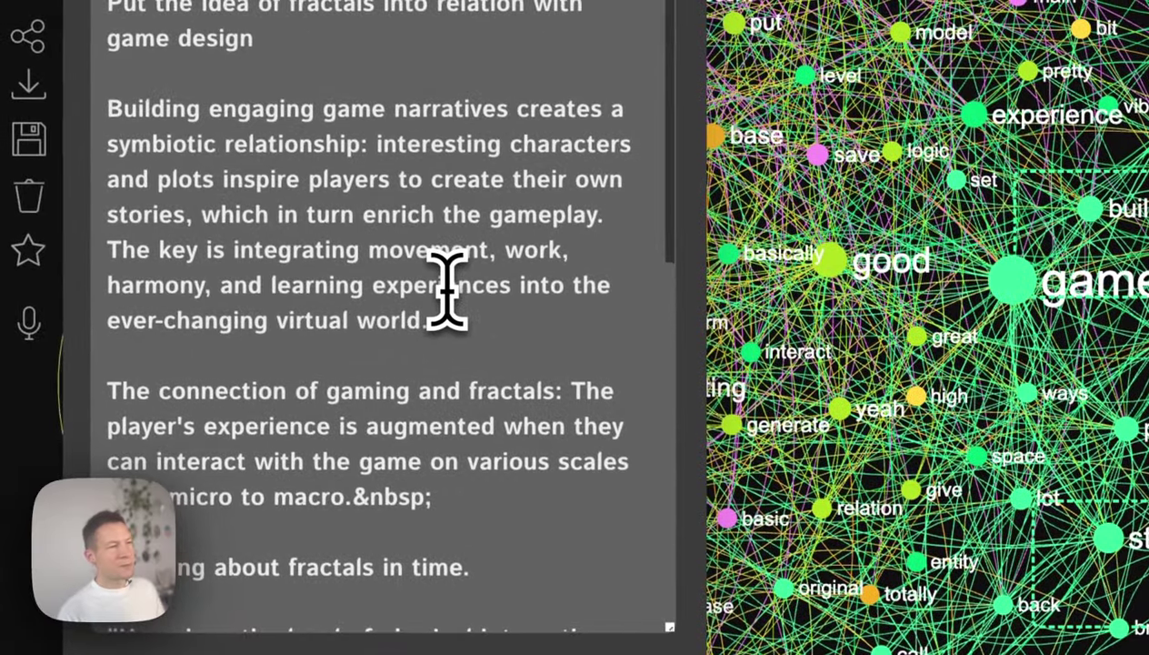
{"action": "scroll", "coordinate": [443, 287], "scroll_direction": "down", "scroll_amount": 10}
{"action": "scroll", "coordinate": [443, 287], "scroll_direction": "up", "scroll_amount": 10}
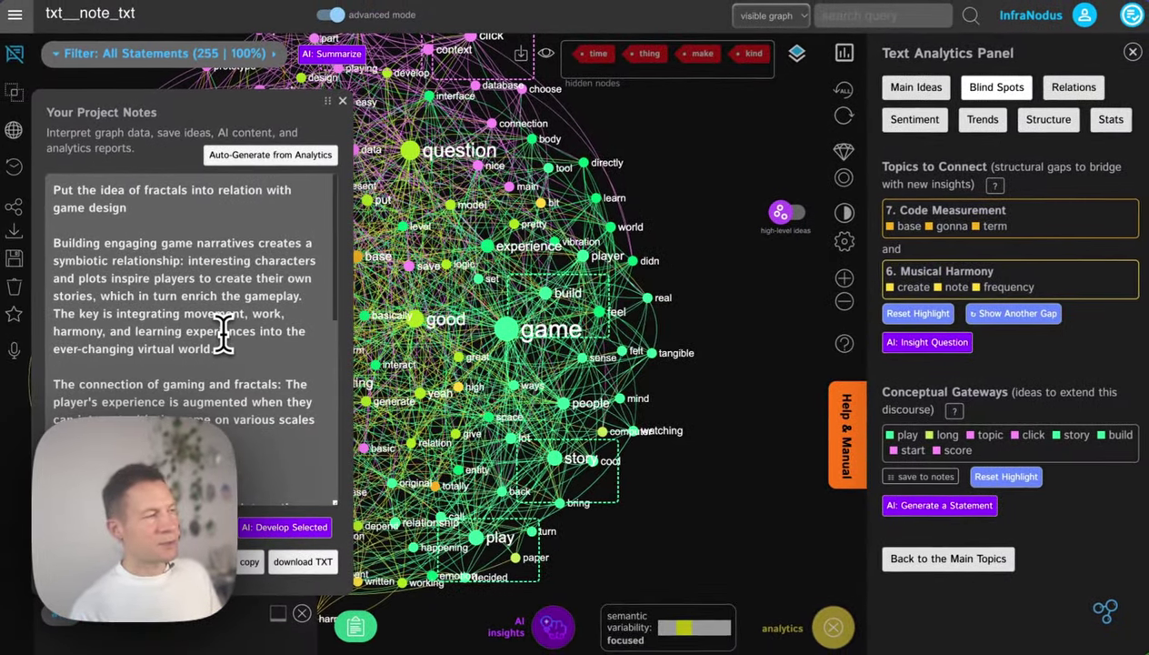
{"action": "scroll", "coordinate": [223, 326], "scroll_direction": "down", "scroll_amount": 3}
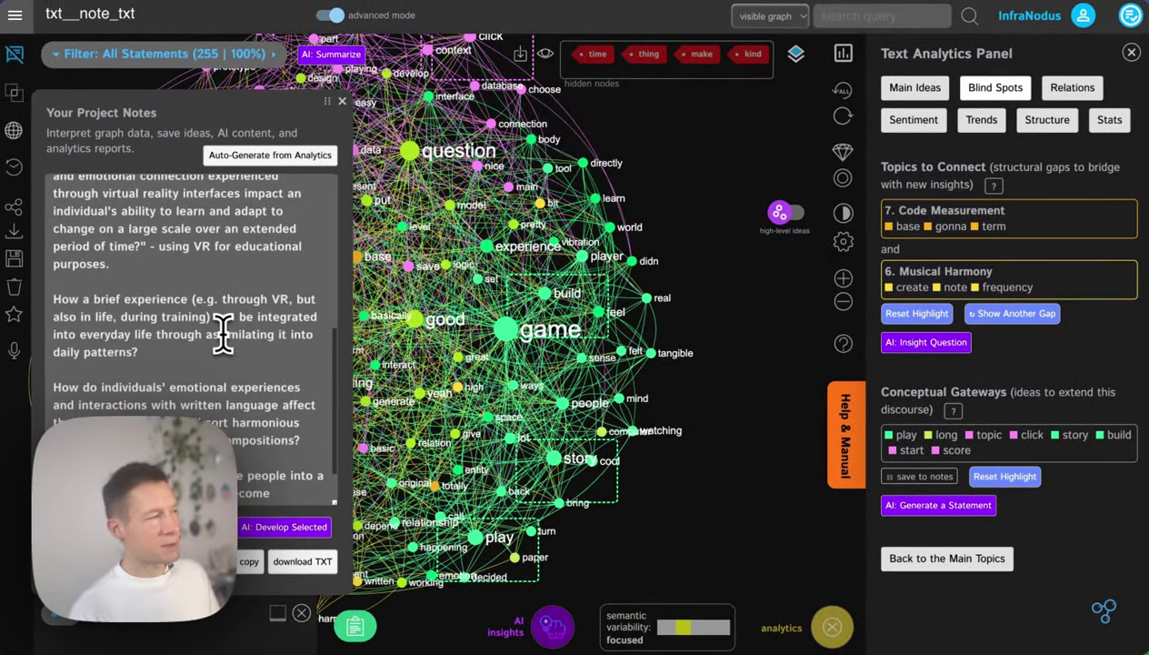
{"action": "scroll", "coordinate": [223, 329], "scroll_direction": "up", "scroll_amount": 5}
{"action": "scroll", "coordinate": [217, 355], "scroll_direction": "down", "scroll_amount": 2}
{"action": "scroll", "coordinate": [209, 382], "scroll_direction": "down", "scroll_amount": 3}
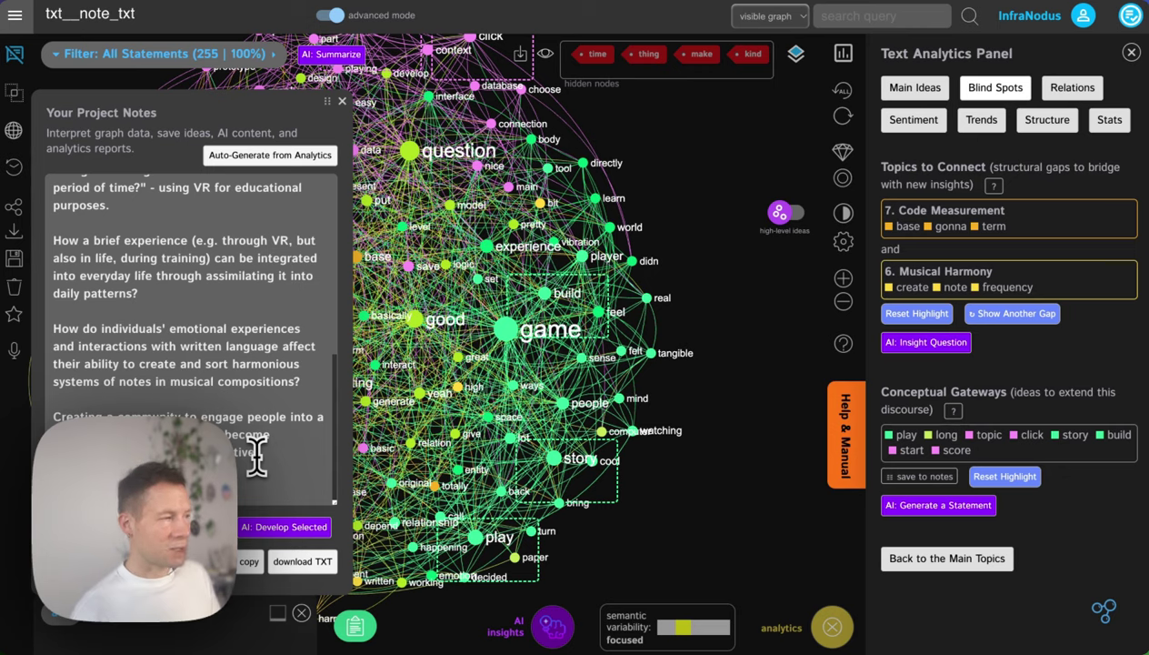
{"action": "scroll", "coordinate": [257, 452], "scroll_direction": "up", "scroll_amount": 3}
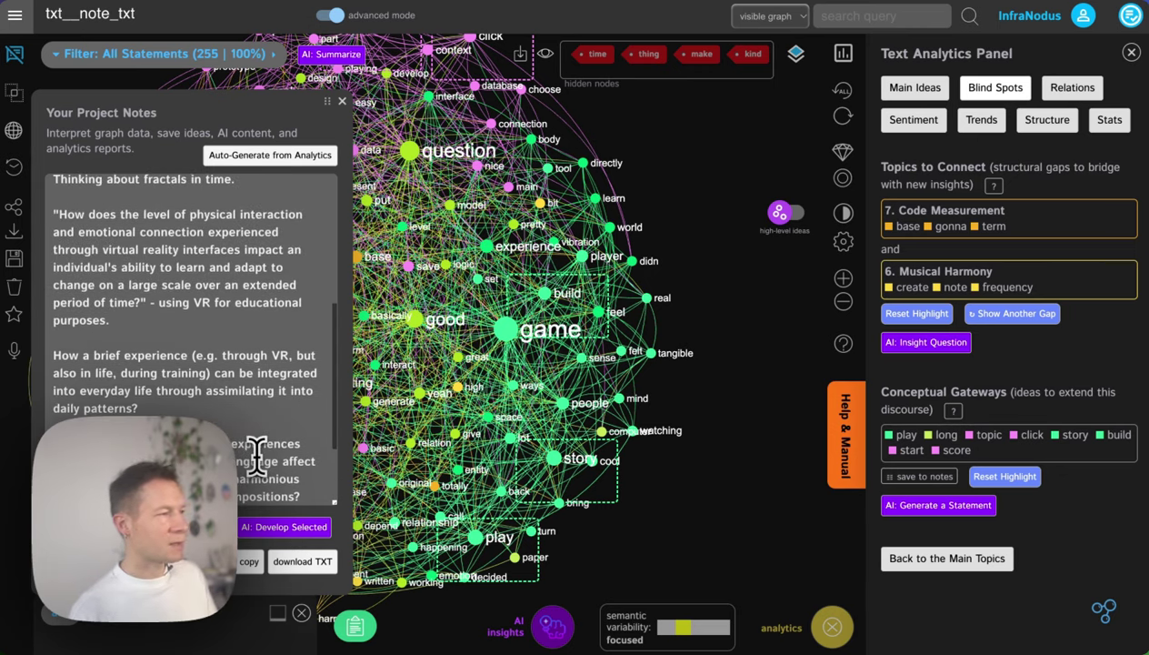
{"action": "scroll", "coordinate": [258, 452], "scroll_direction": "up", "scroll_amount": 4}
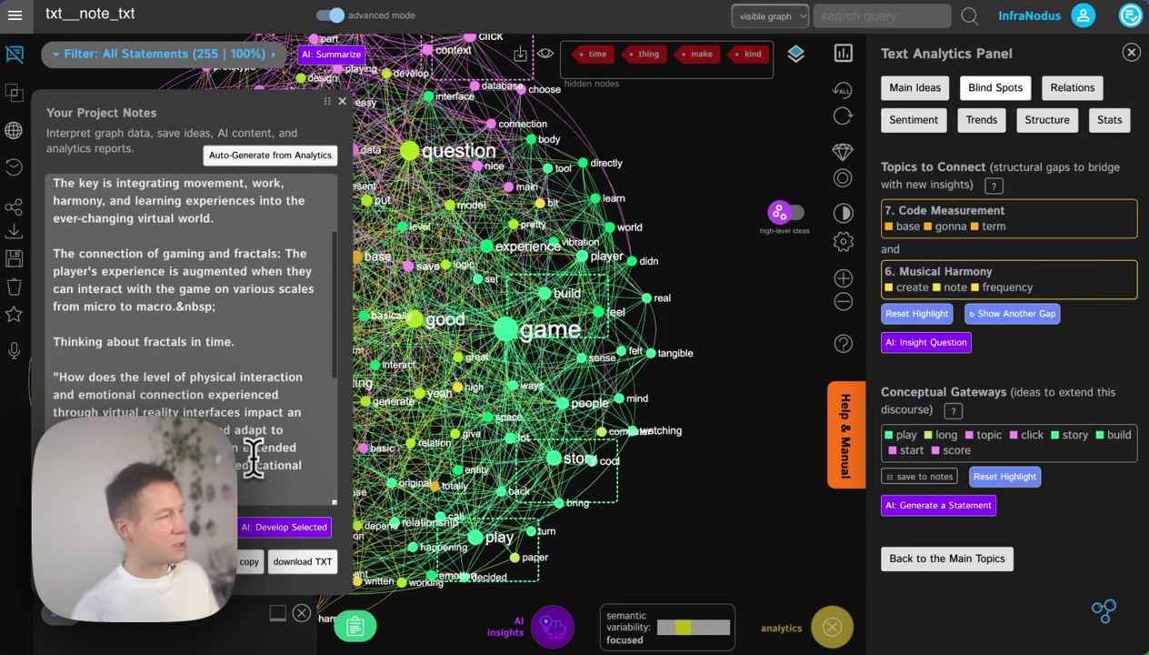
{"action": "scroll", "coordinate": [257, 452], "scroll_direction": "up", "scroll_amount": 5}
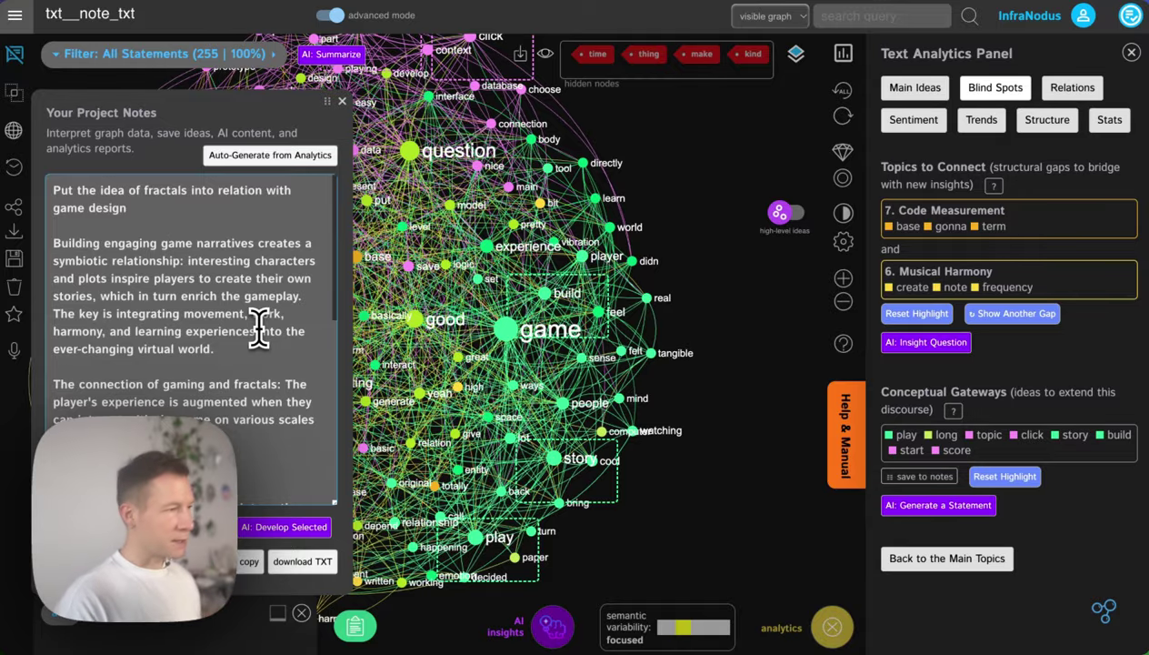
{"action": "left_click", "coordinate": [262, 331]}
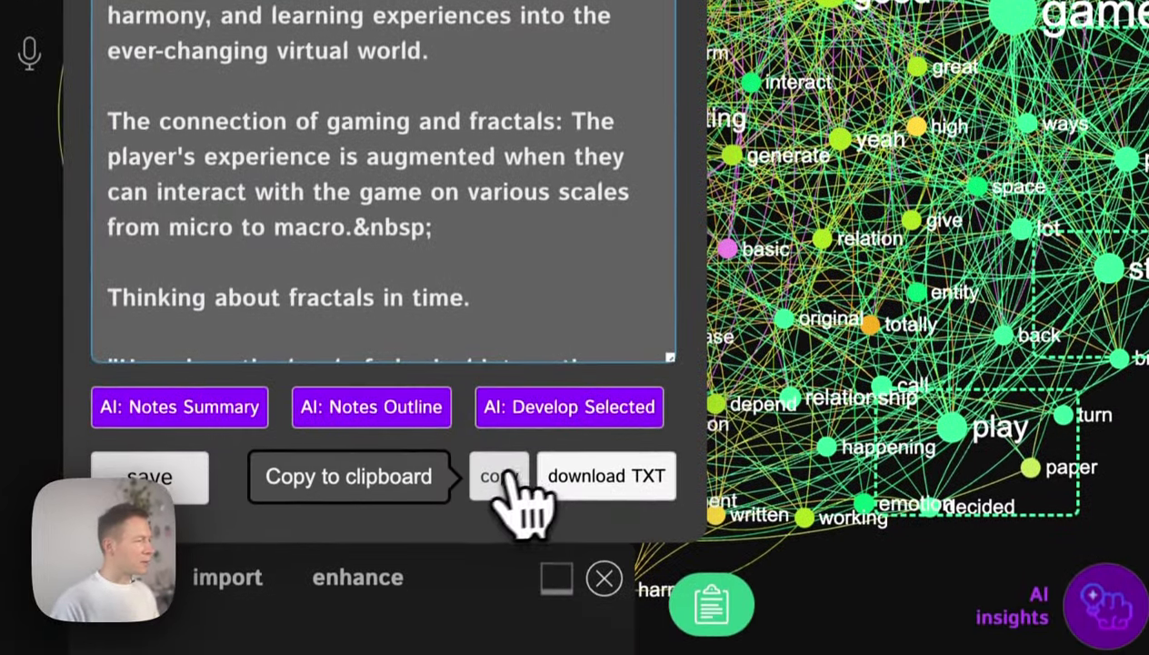
Copy the full project notes text, close the notes and create a new private graph named new_ideas
{"action": "left_click", "coordinate": [499, 542]}
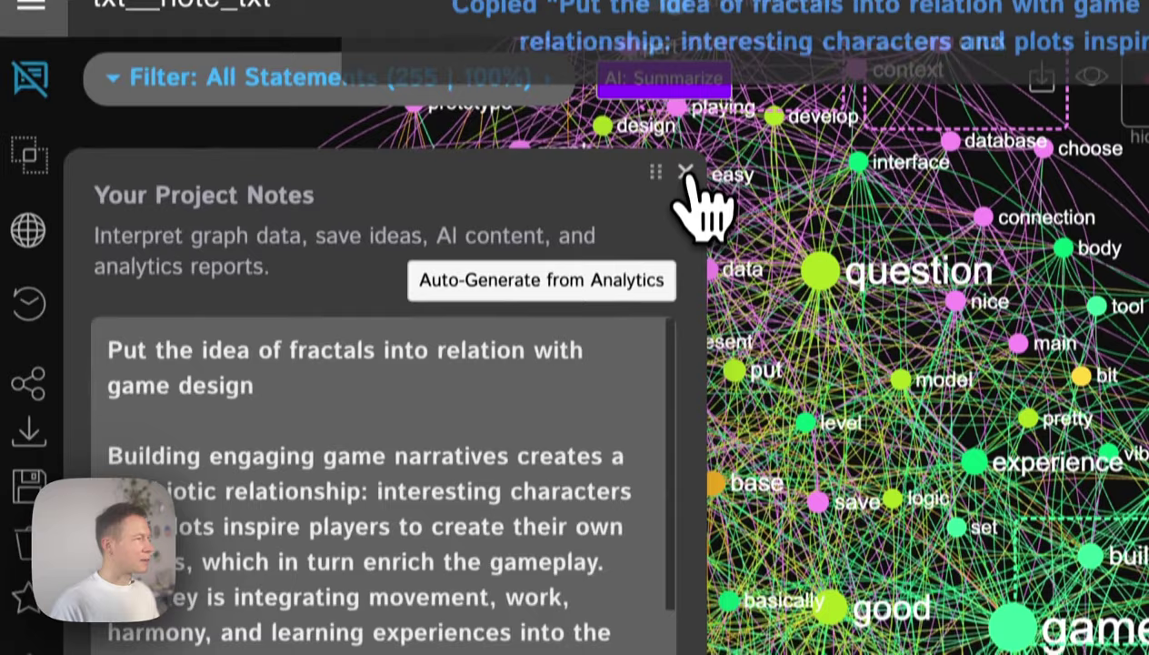
{"action": "left_click", "coordinate": [687, 172]}
{"action": "left_click", "coordinate": [36, 7]}
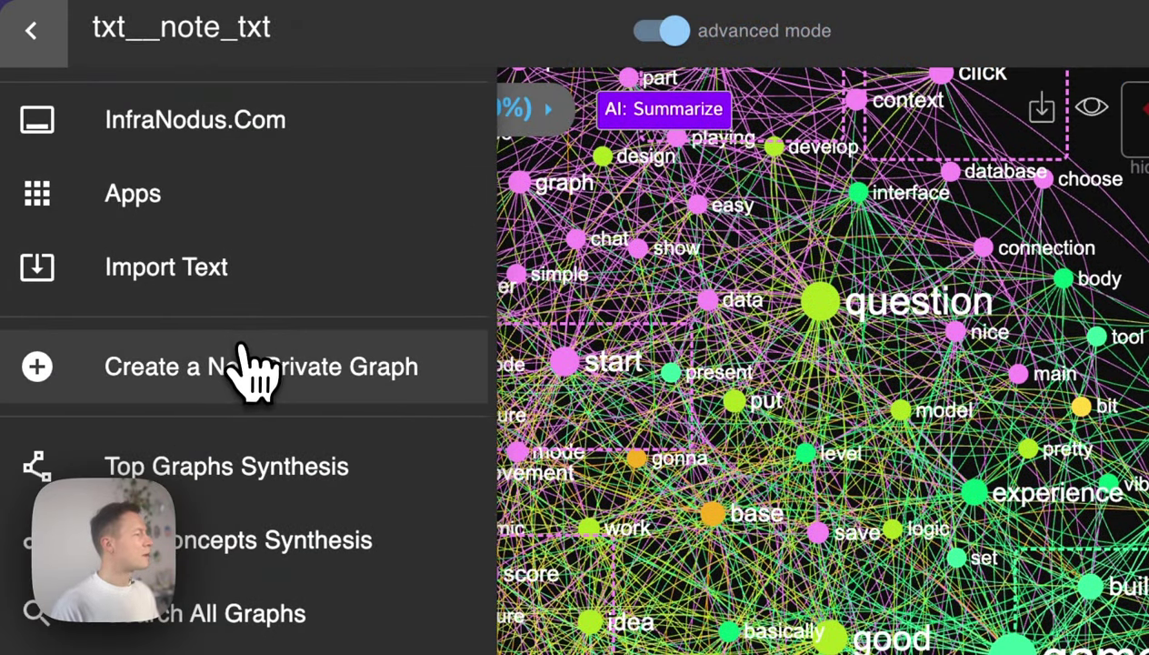
{"action": "left_click", "coordinate": [250, 364]}
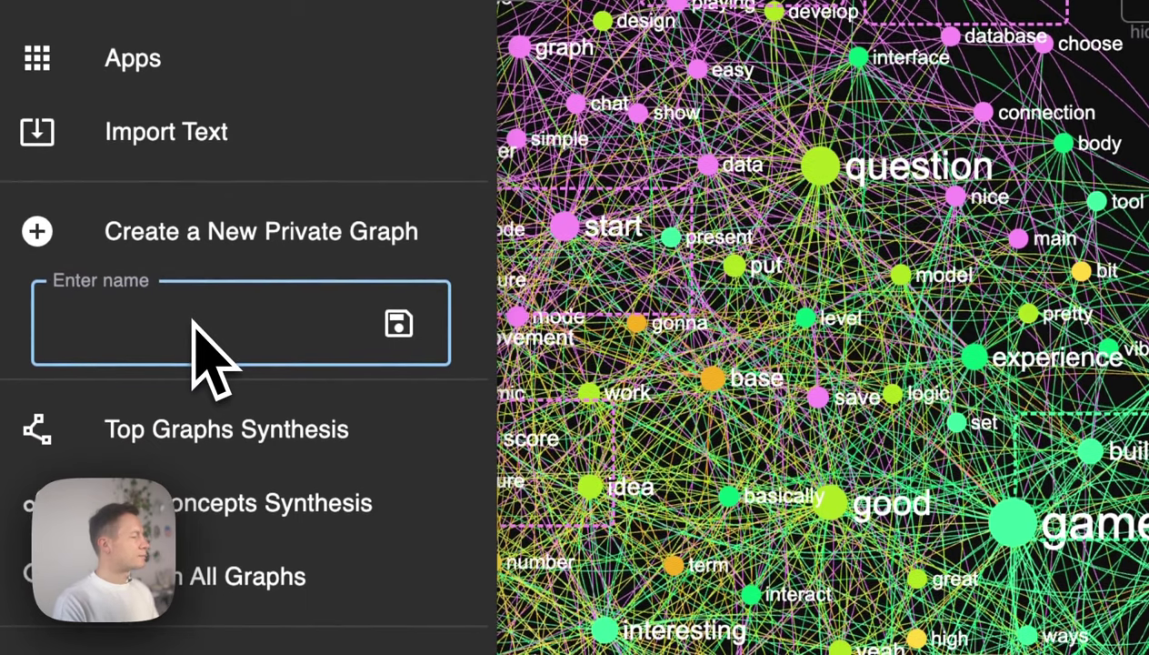
{"action": "type", "text": "new ideas"}
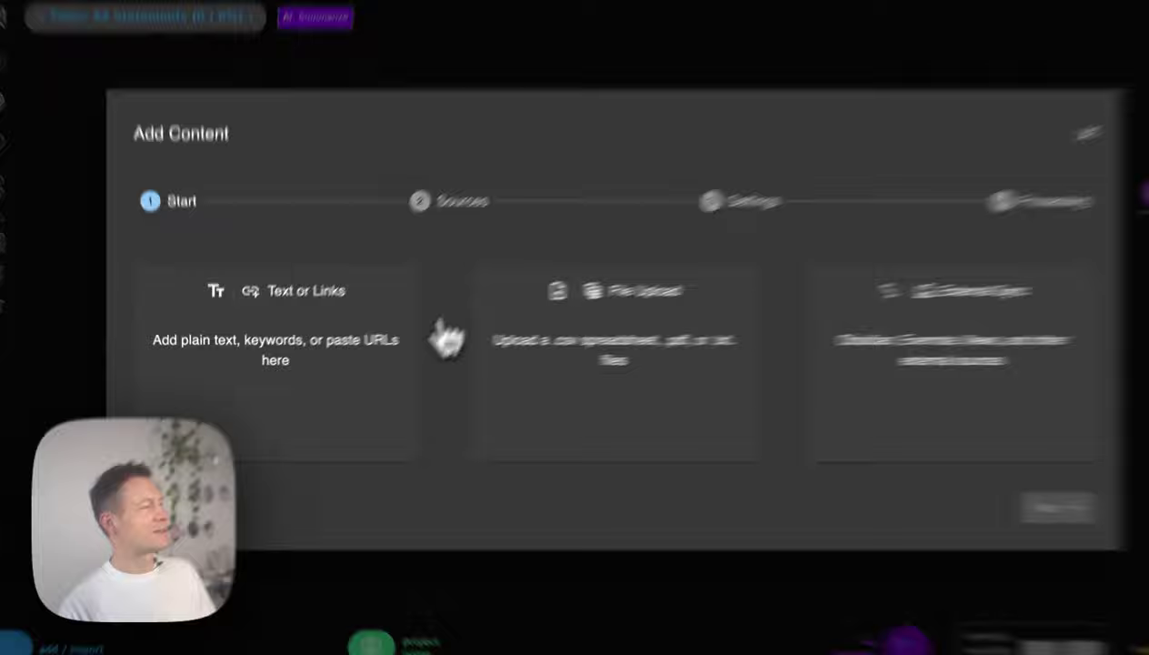
Paste the copied notes as the new graph's text content and visualize them with the default import settings
{"action": "left_click", "coordinate": [404, 343]}
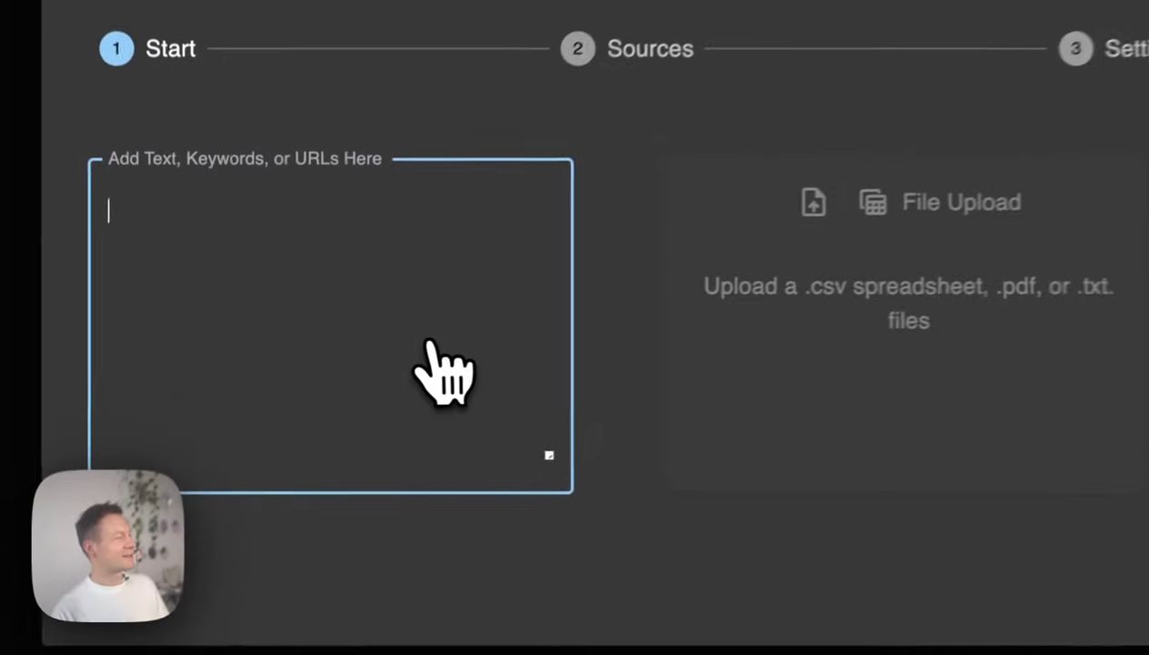
{"action": "key", "text": "super+v"}
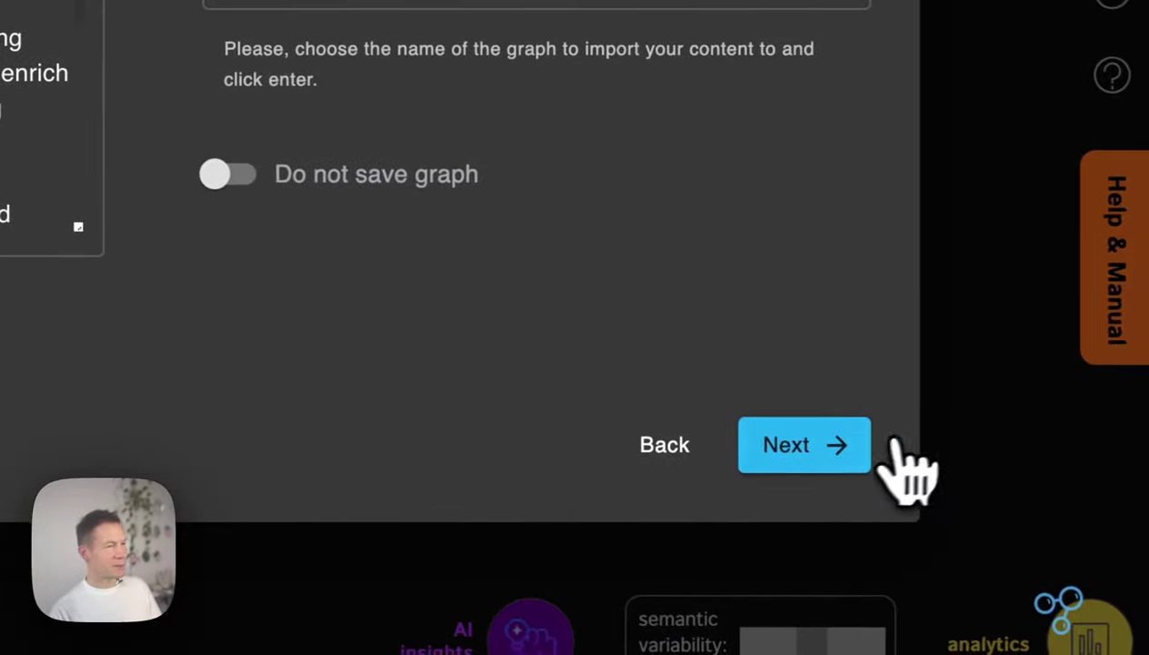
{"action": "left_click", "coordinate": [812, 450]}
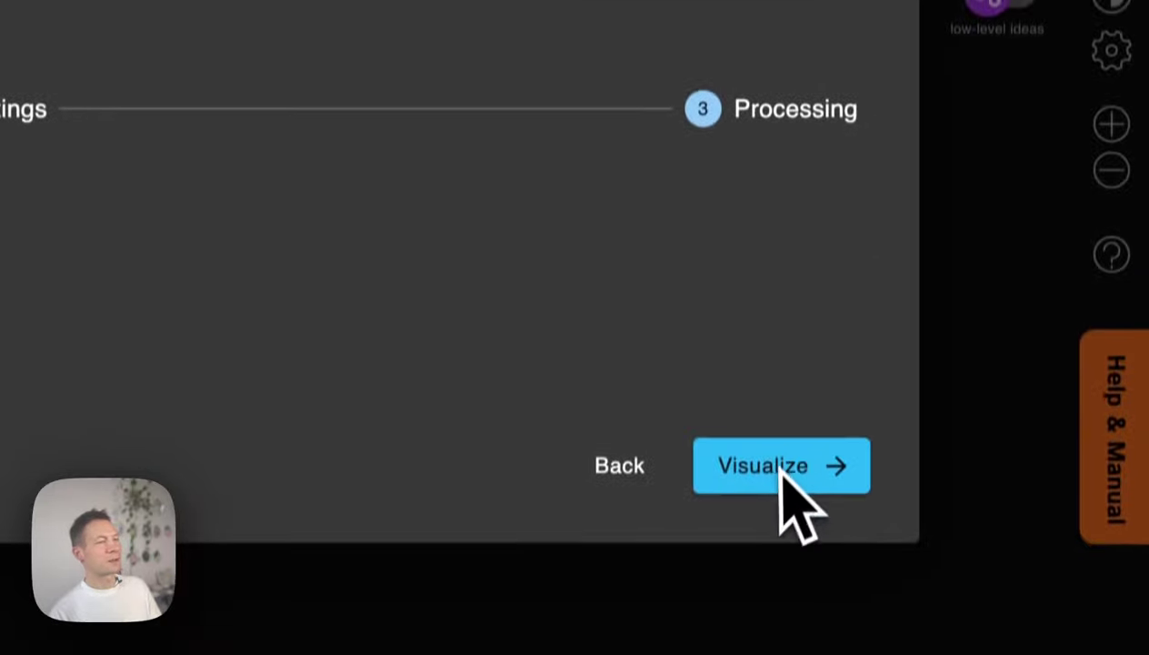
{"action": "left_click", "coordinate": [780, 468]}
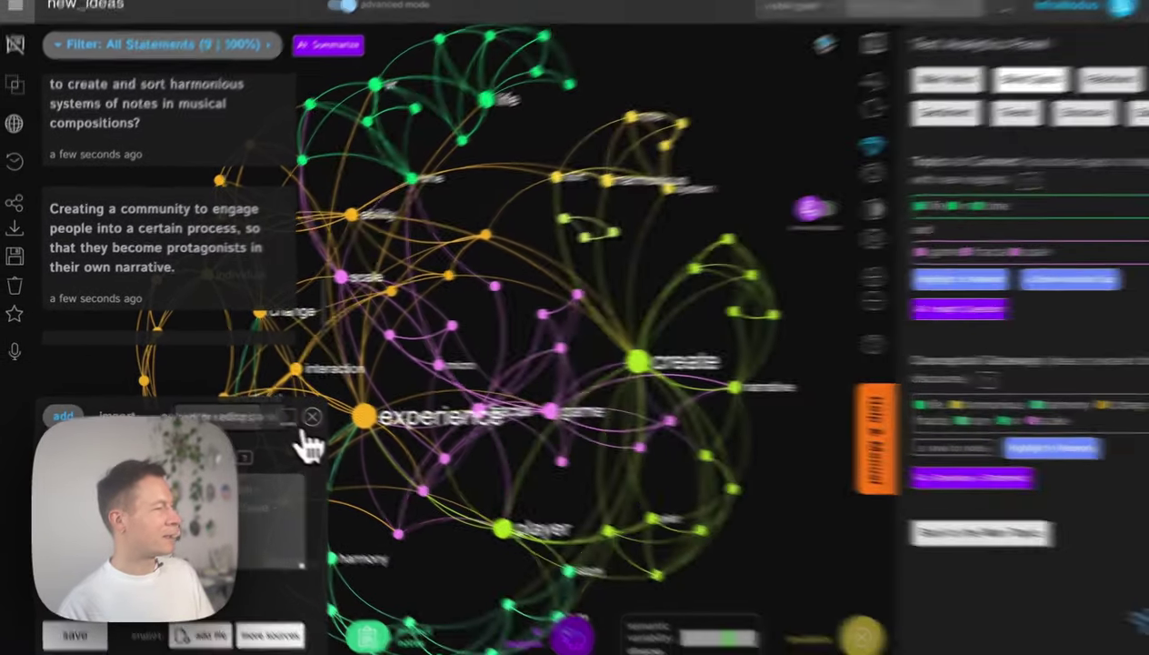
Hide the text statements of the new_ideas graph and turn on the AI high-level ideas for its clusters
{"action": "scroll", "coordinate": [273, 409], "scroll_direction": "up", "scroll_amount": 3}
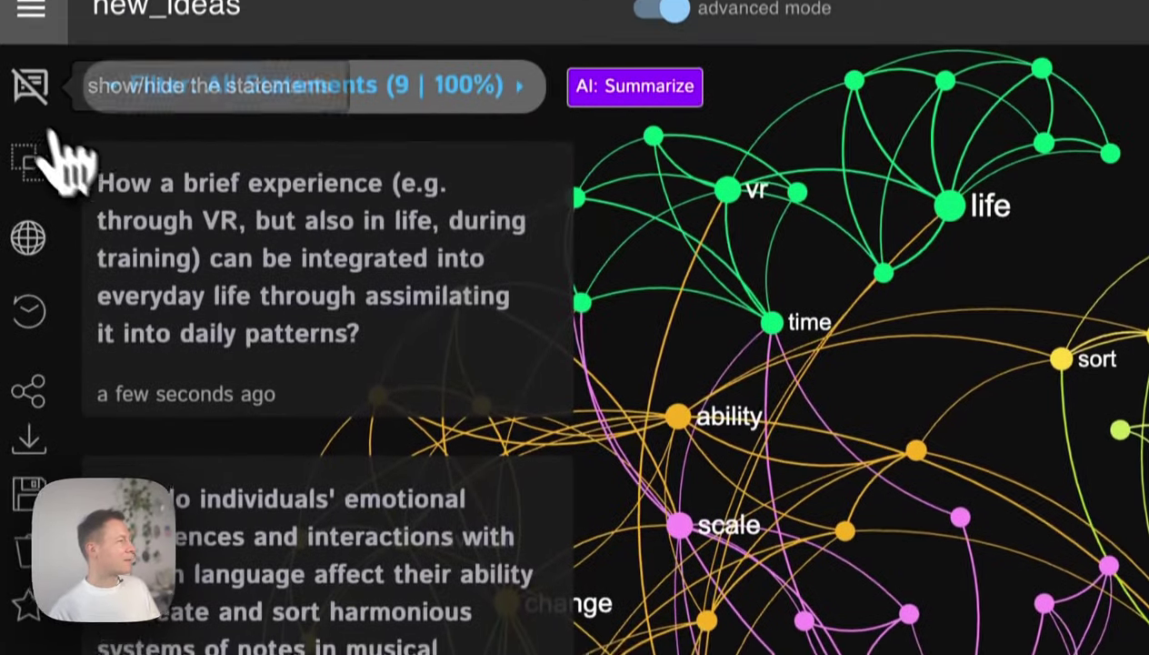
{"action": "left_click", "coordinate": [31, 82]}
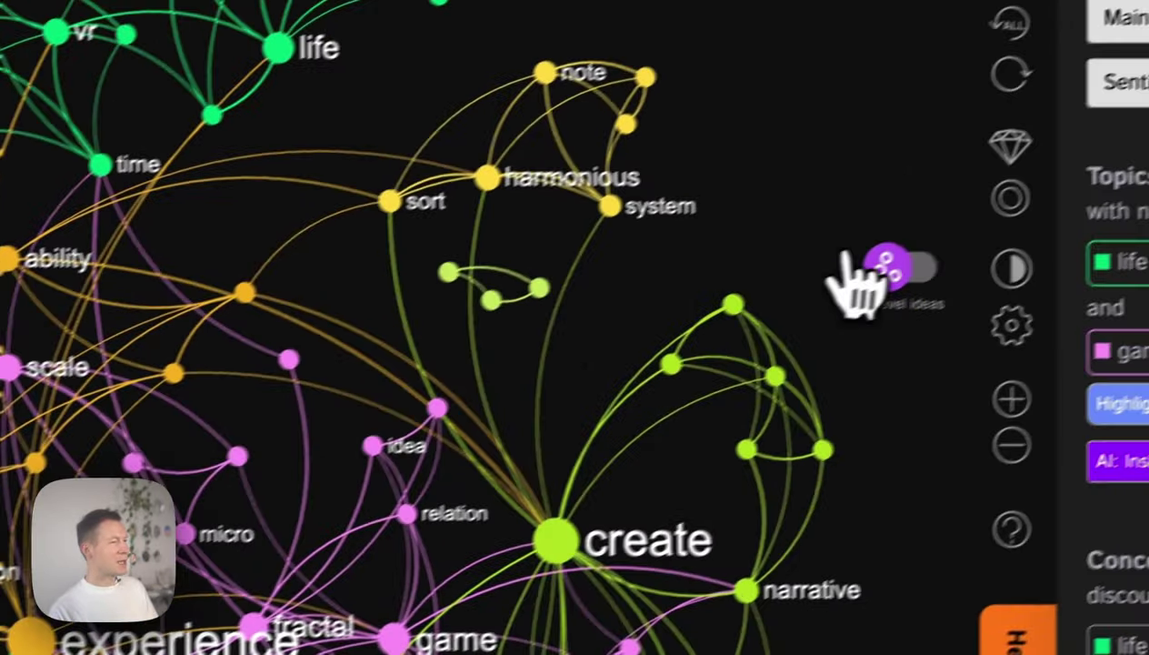
{"action": "left_click", "coordinate": [830, 300]}
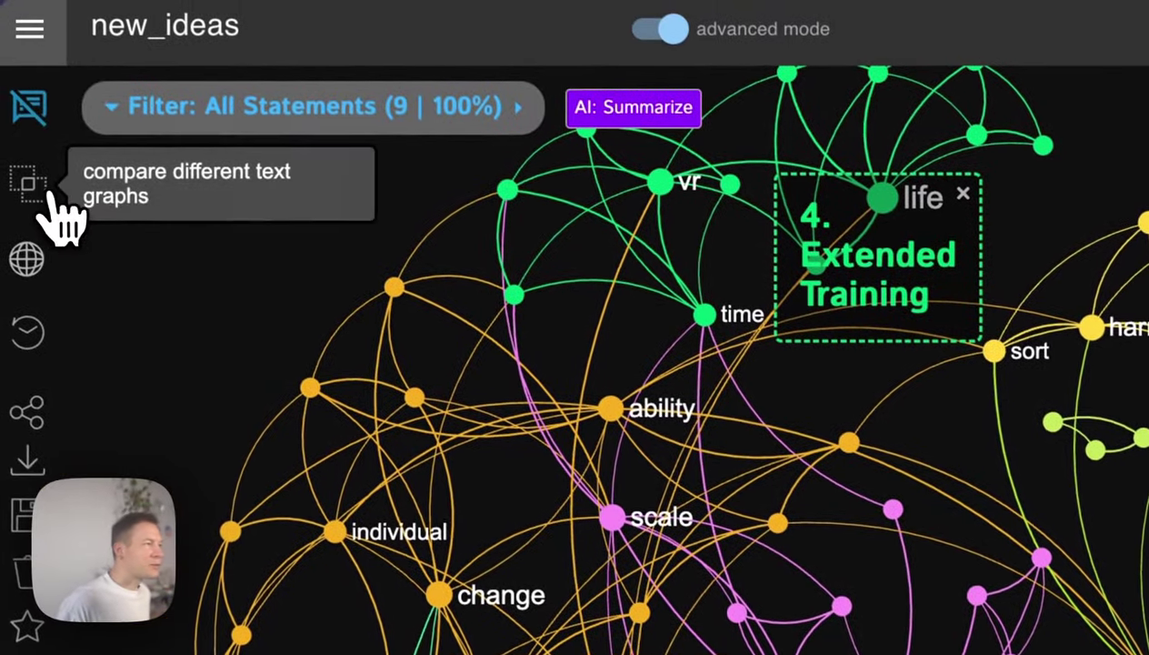
Compare the new_ideas graph with txt__note_txt to visualize where they intersect, and hide the editor panel
{"action": "left_click", "coordinate": [50, 193]}
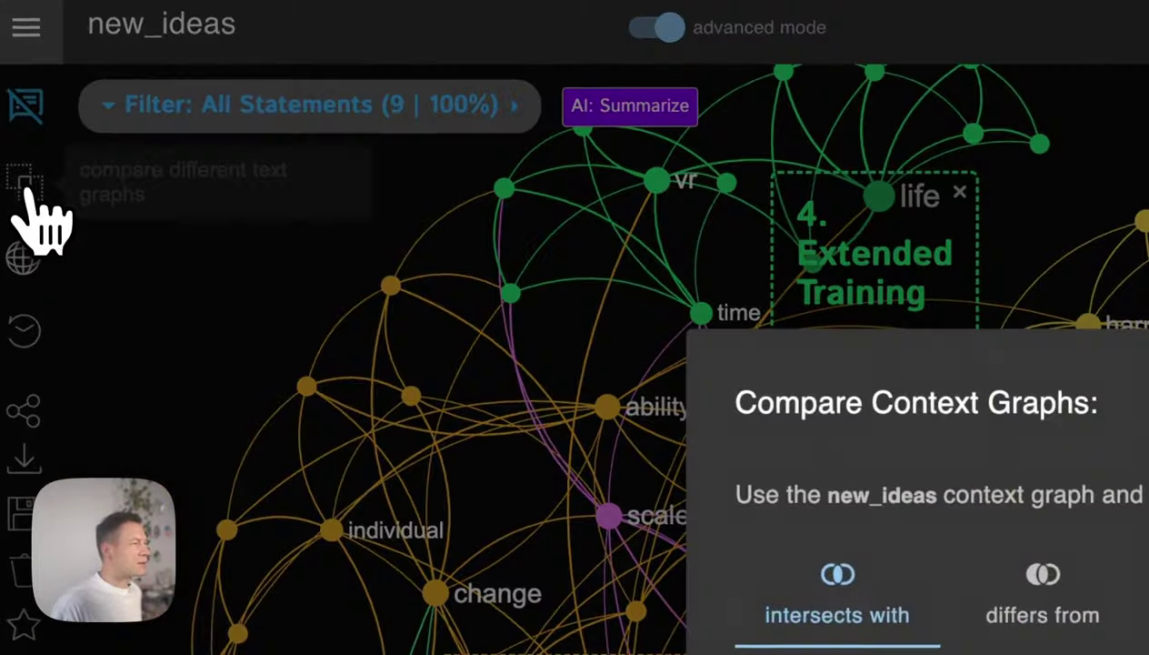
{"action": "left_click", "coordinate": [620, 506]}
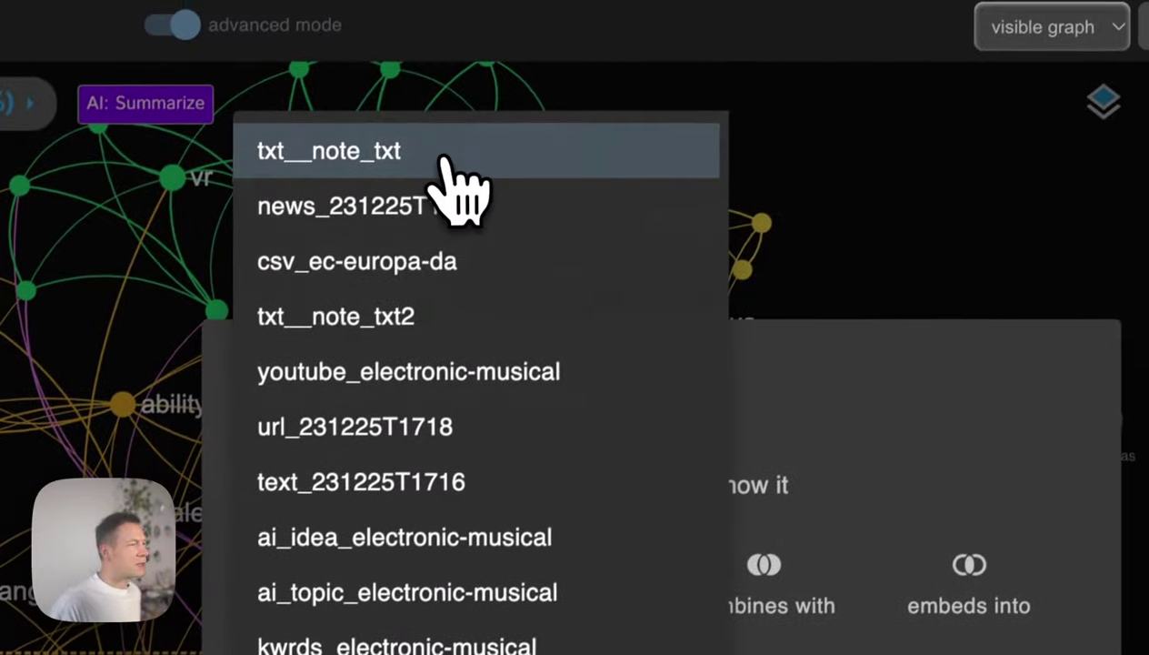
{"action": "left_click", "coordinate": [470, 109]}
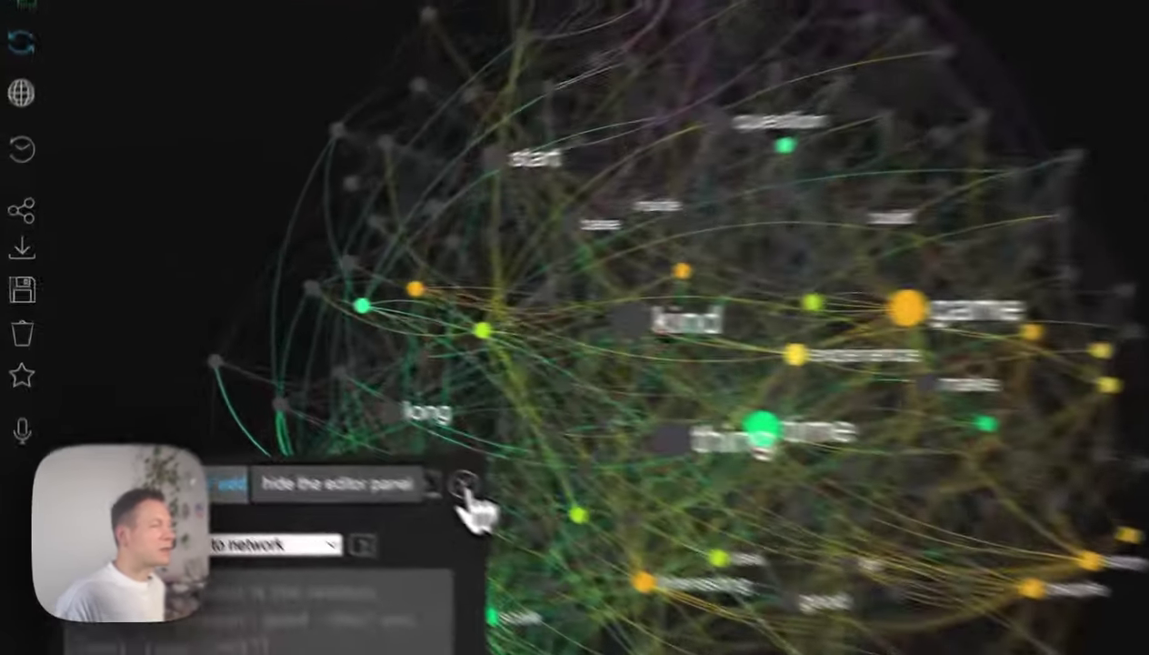
{"action": "left_click", "coordinate": [301, 413]}
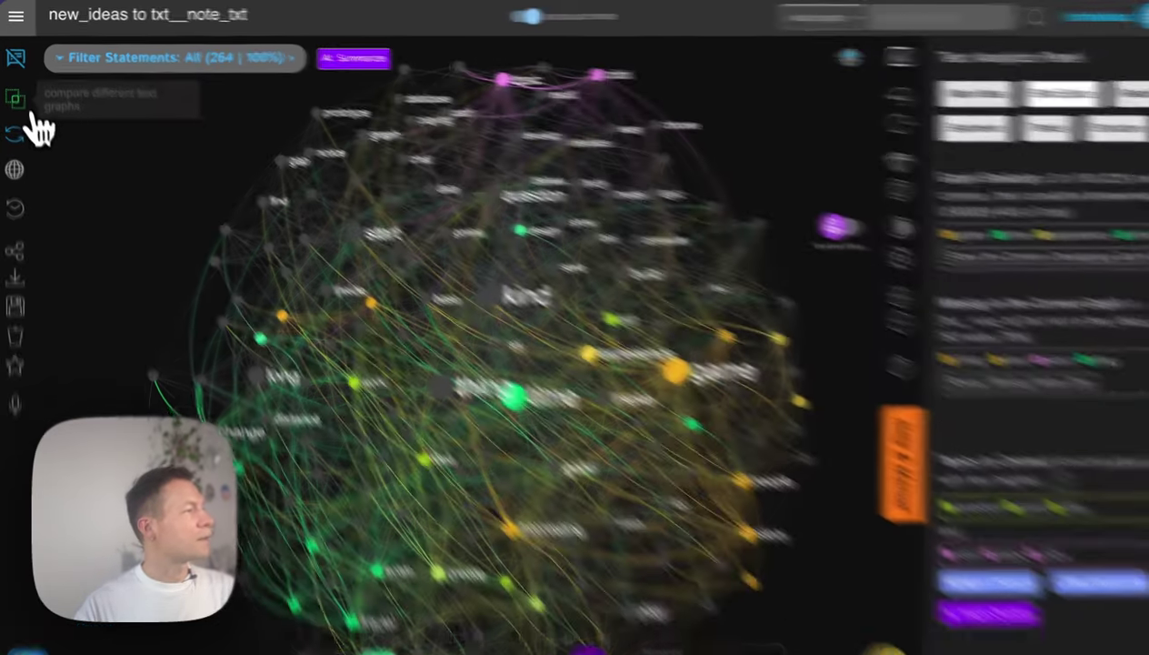
Change the comparison to show how new_ideas differs from txt__note_txt, visualize it and hide the editor panel
{"action": "left_click", "coordinate": [14, 92]}
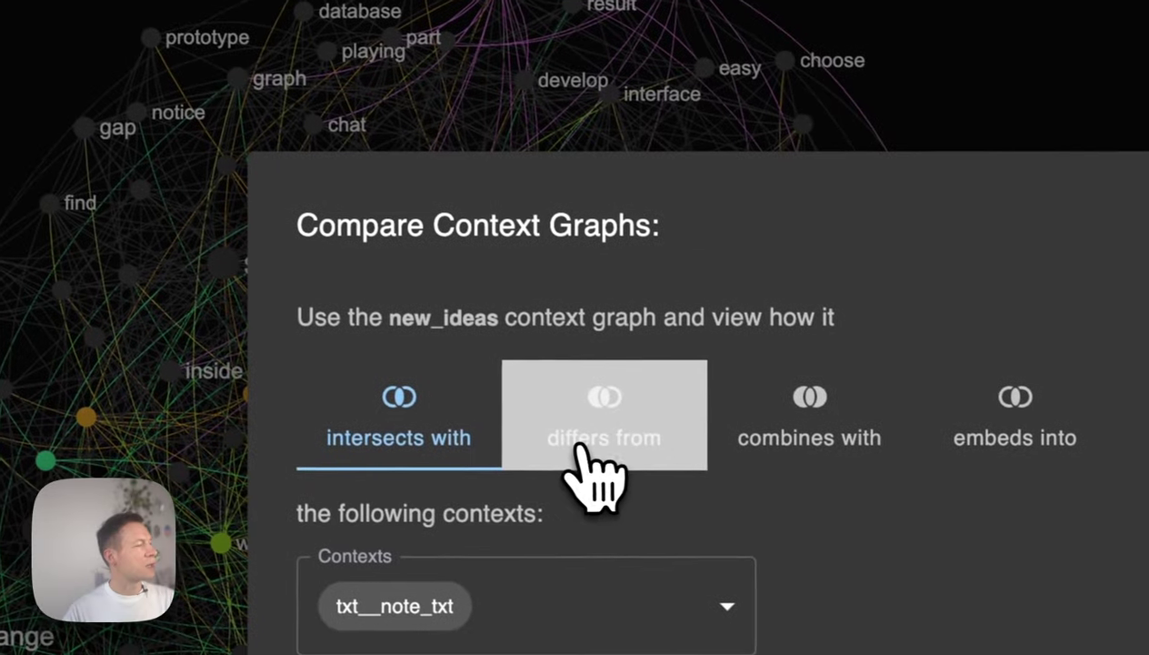
{"action": "left_click", "coordinate": [1022, 599]}
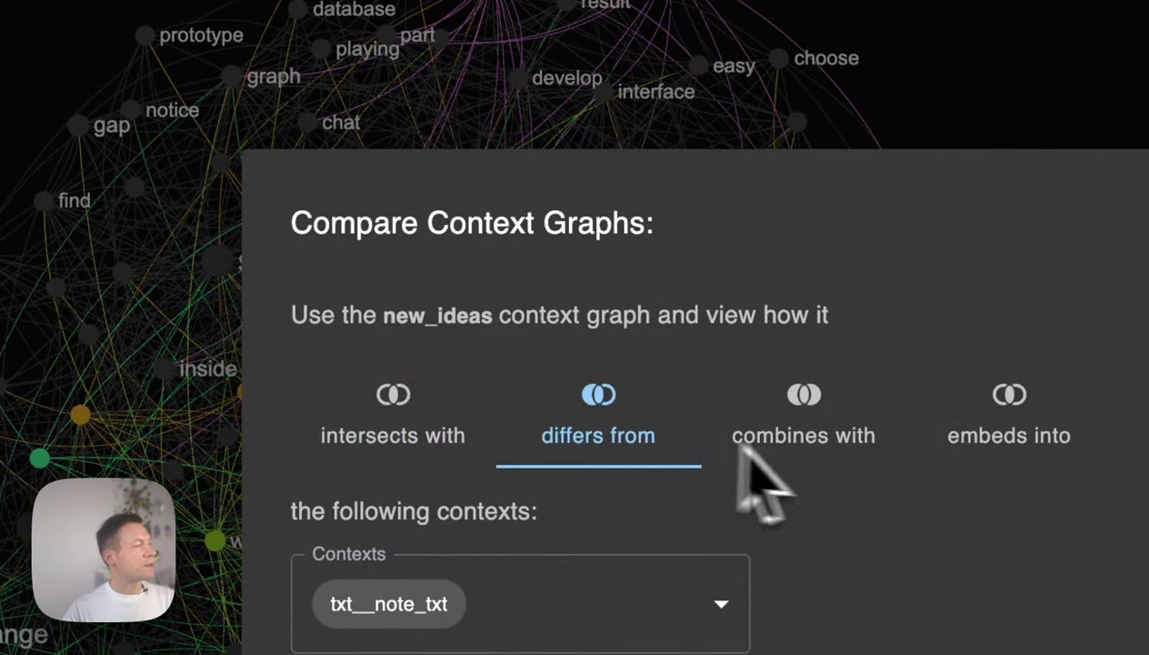
{"action": "left_click", "coordinate": [372, 402]}
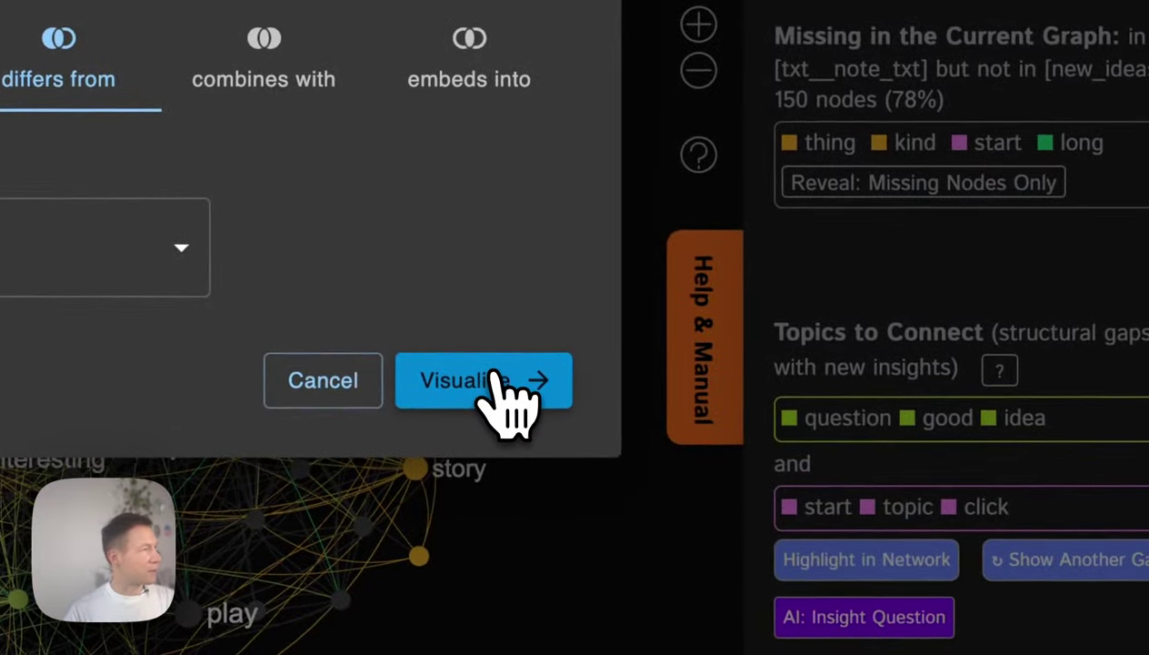
{"action": "left_click", "coordinate": [498, 380]}
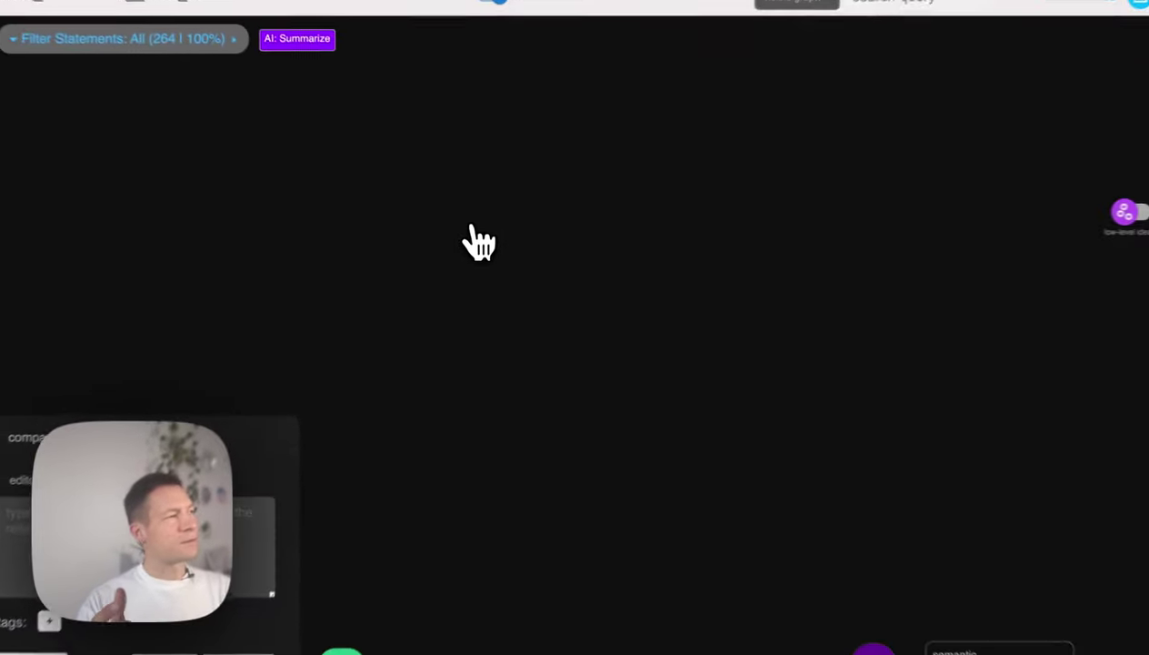
{"action": "left_click", "coordinate": [364, 53]}
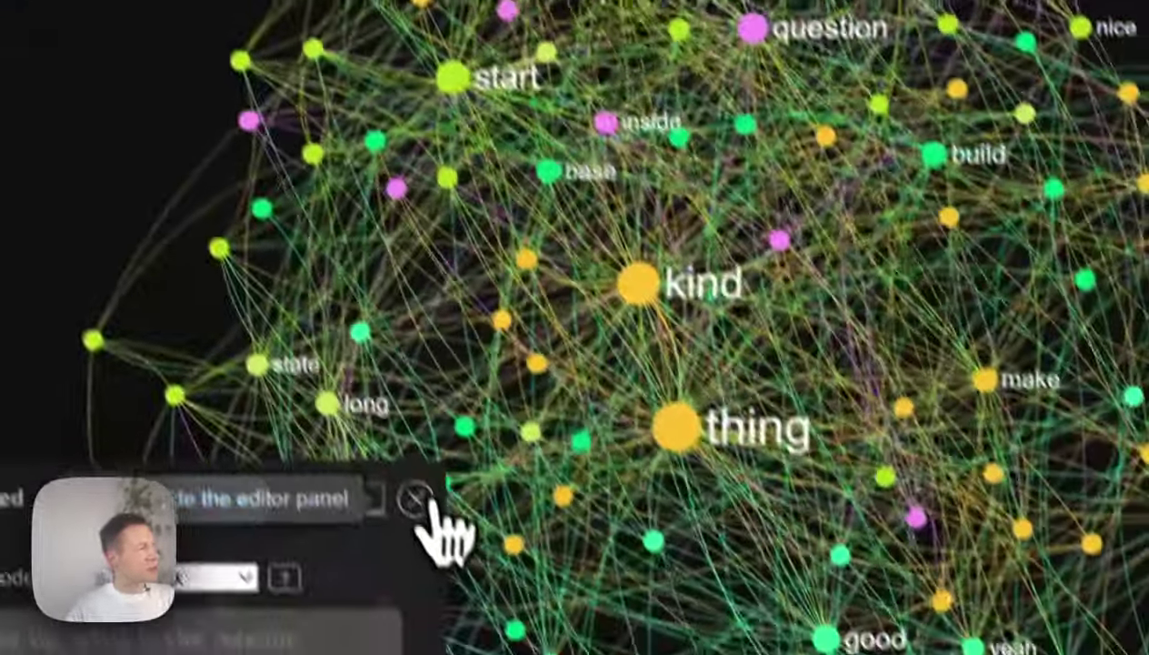
{"action": "left_click", "coordinate": [423, 501]}
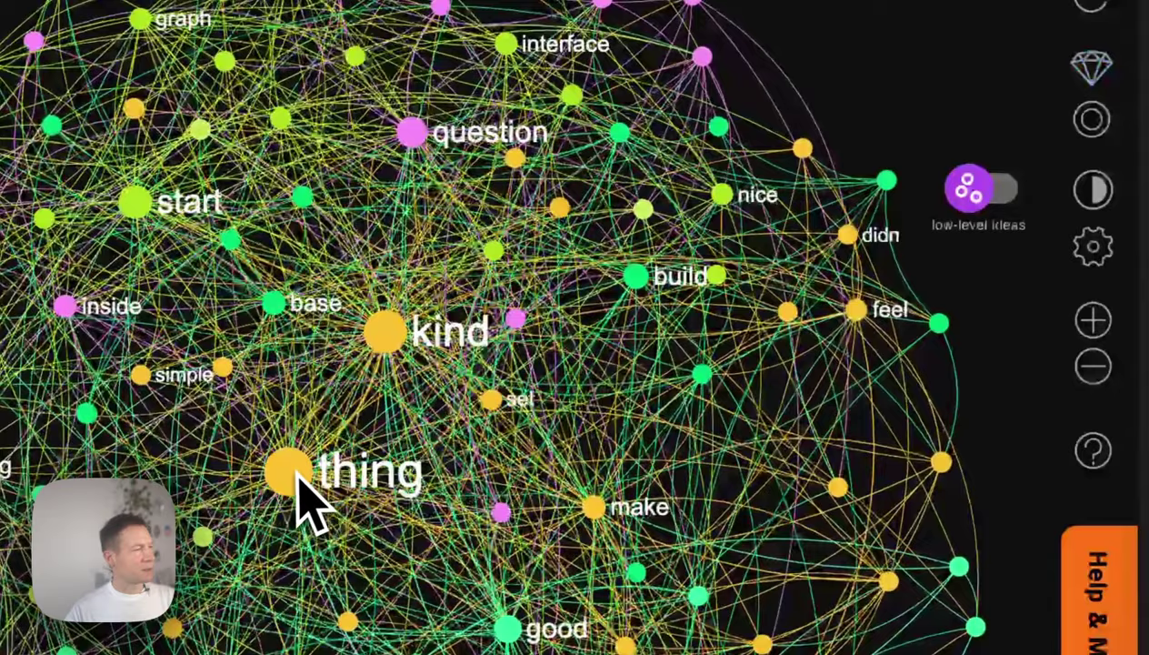
Select the thing and kind nodes and hide them from the comparison graph
{"action": "left_click", "coordinate": [298, 476]}
{"action": "left_click", "coordinate": [386, 329]}
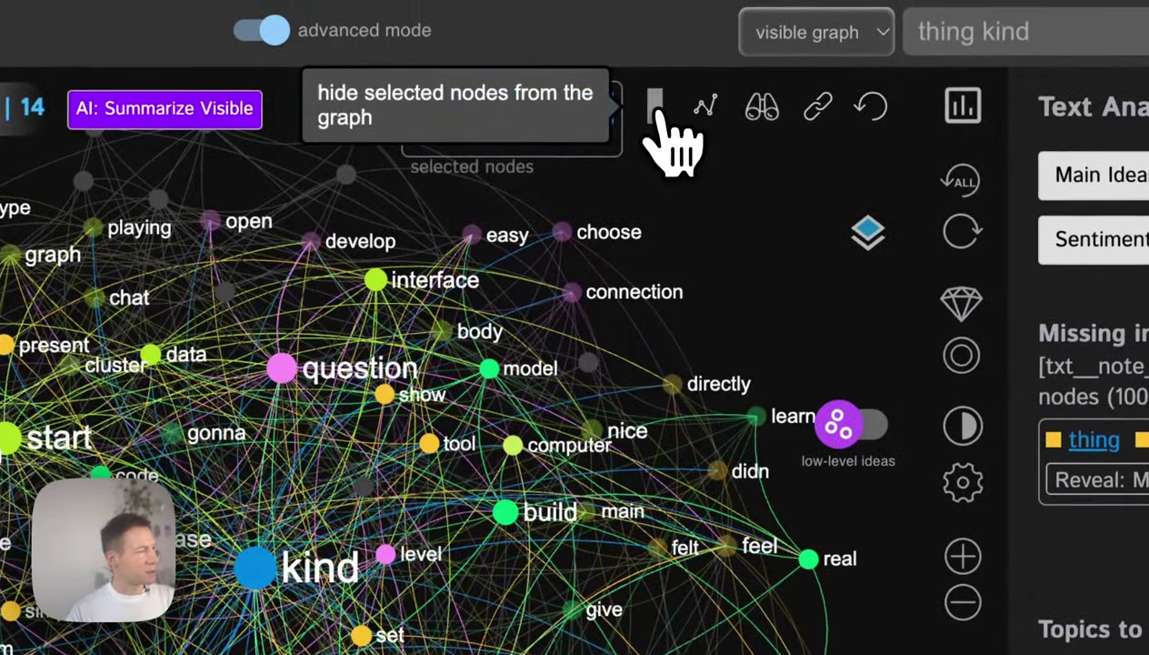
{"action": "left_click", "coordinate": [661, 104]}
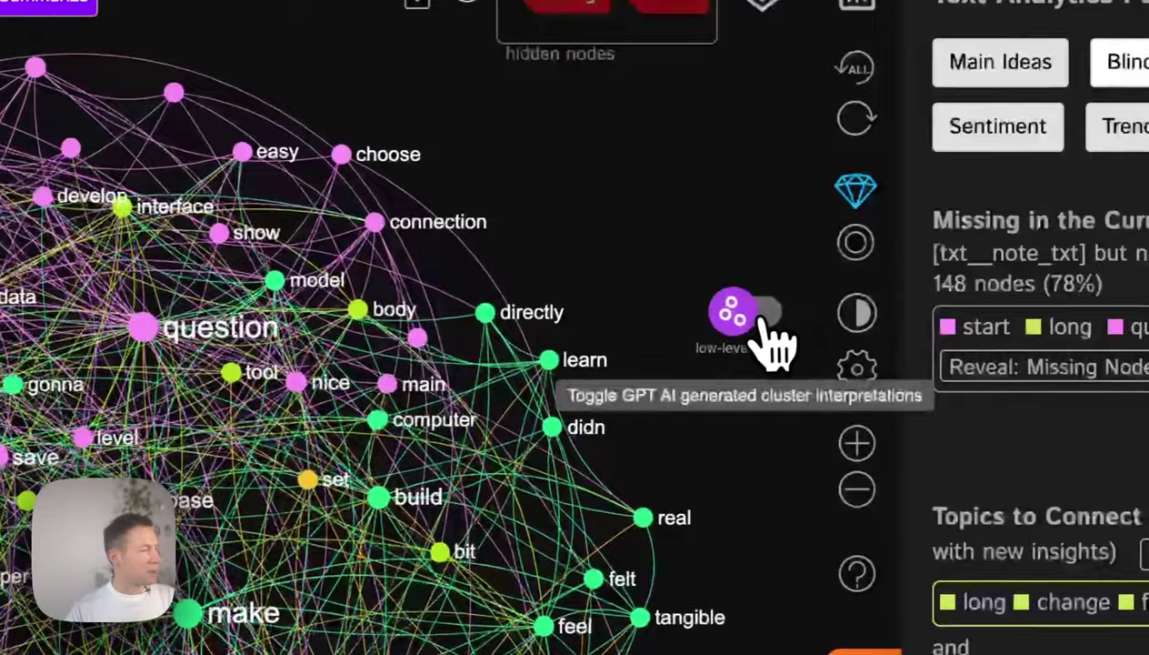
Turn on high-level ideas for the comparison graph, view the start node's connections and deselect it again
{"action": "left_click", "coordinate": [835, 315]}
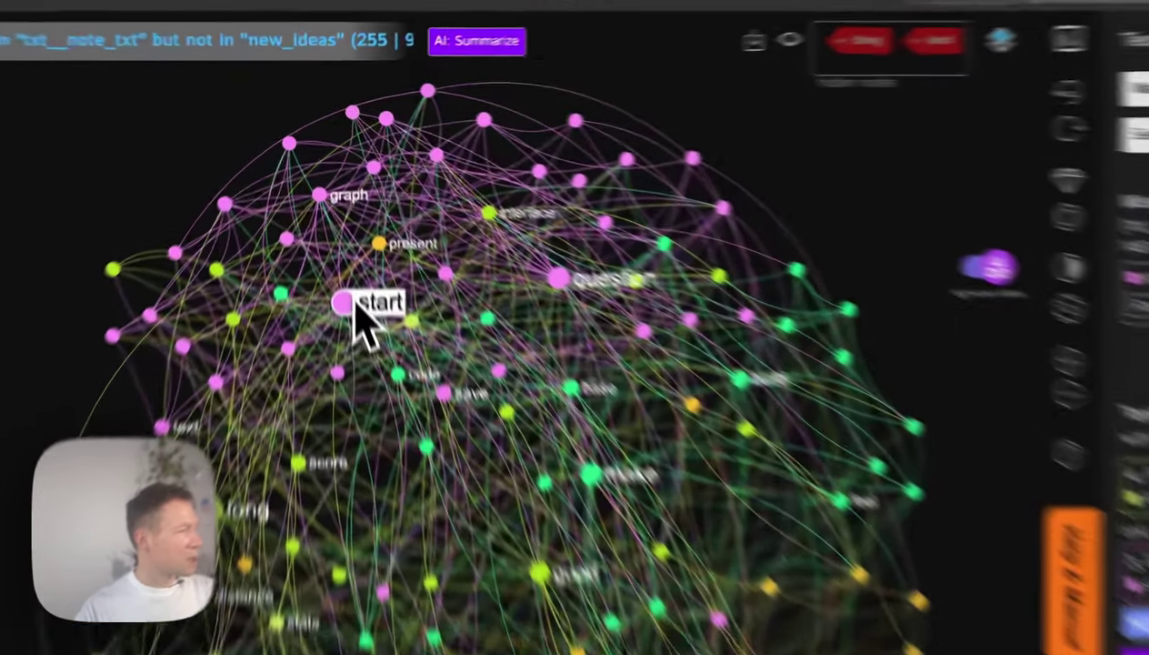
{"action": "left_click", "coordinate": [342, 237]}
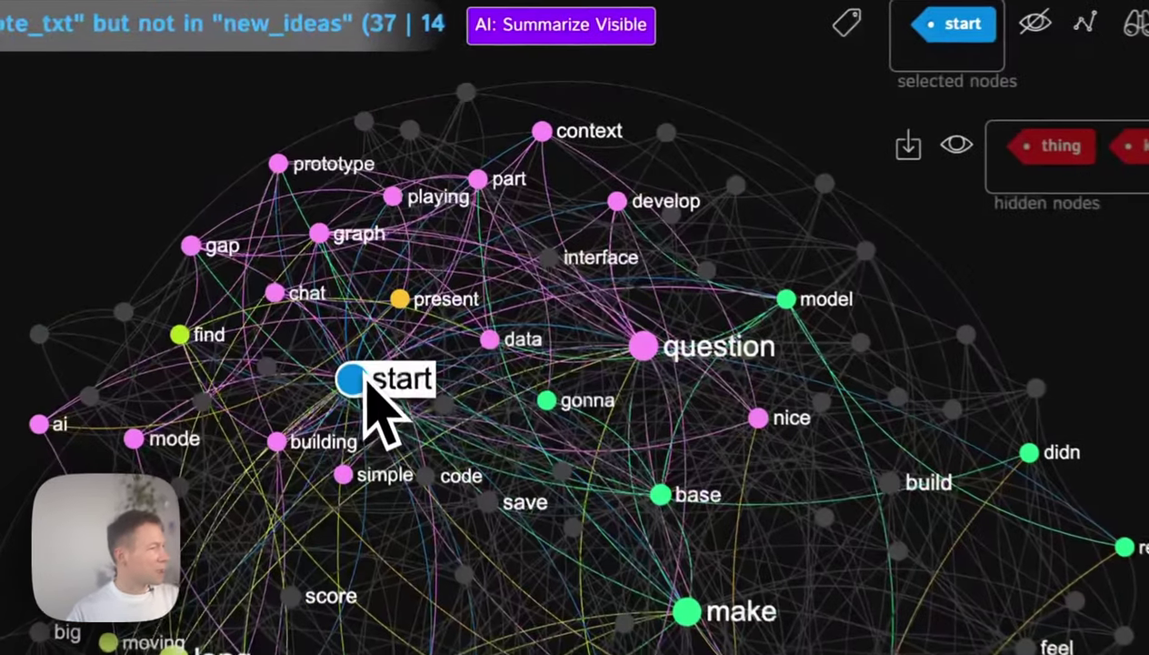
{"action": "left_click", "coordinate": [354, 388]}
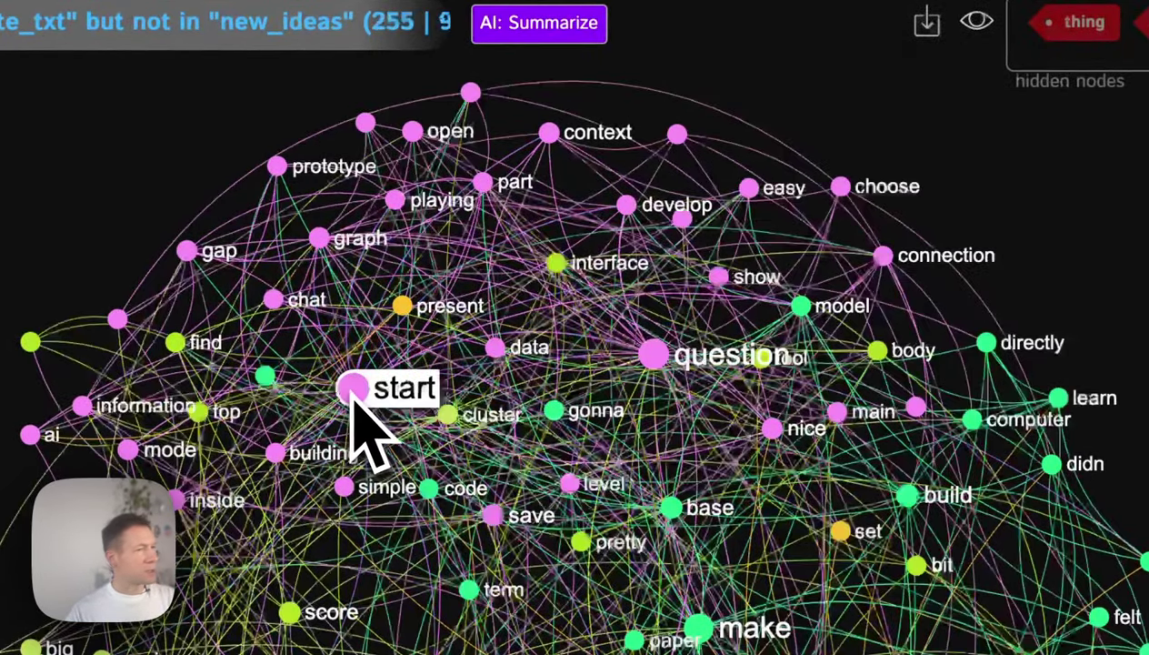
Filter the graph by the Data Generation main topic, try an AI summary of its visible statements and close the AI window
{"action": "left_click", "coordinate": [696, 162]}
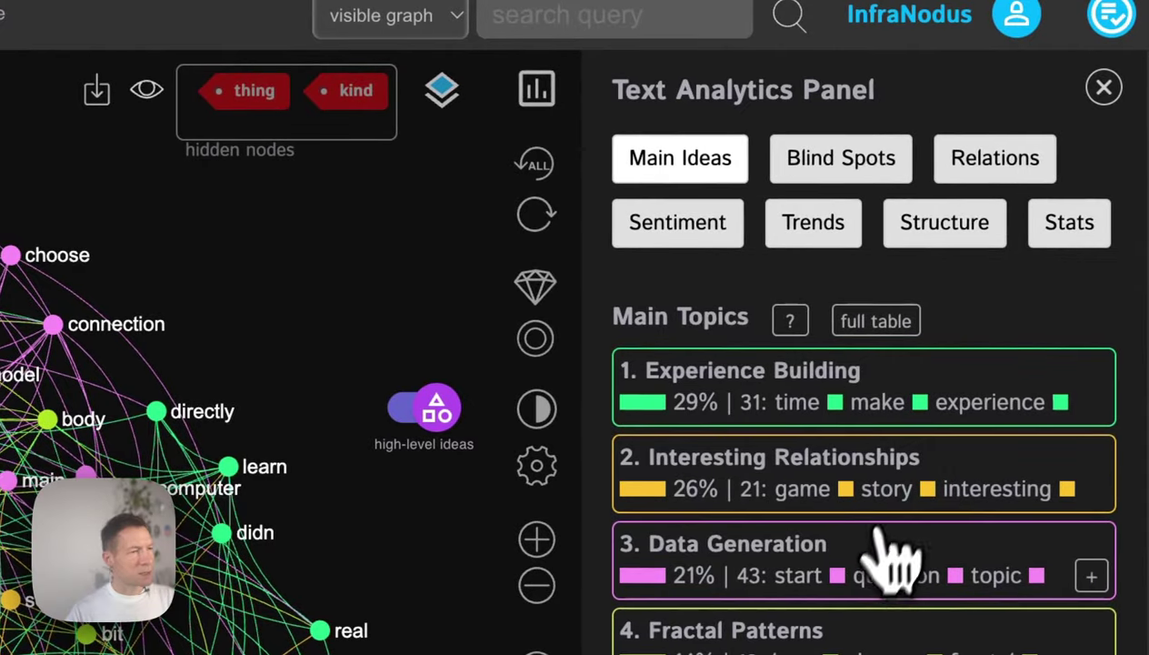
{"action": "left_click", "coordinate": [873, 572]}
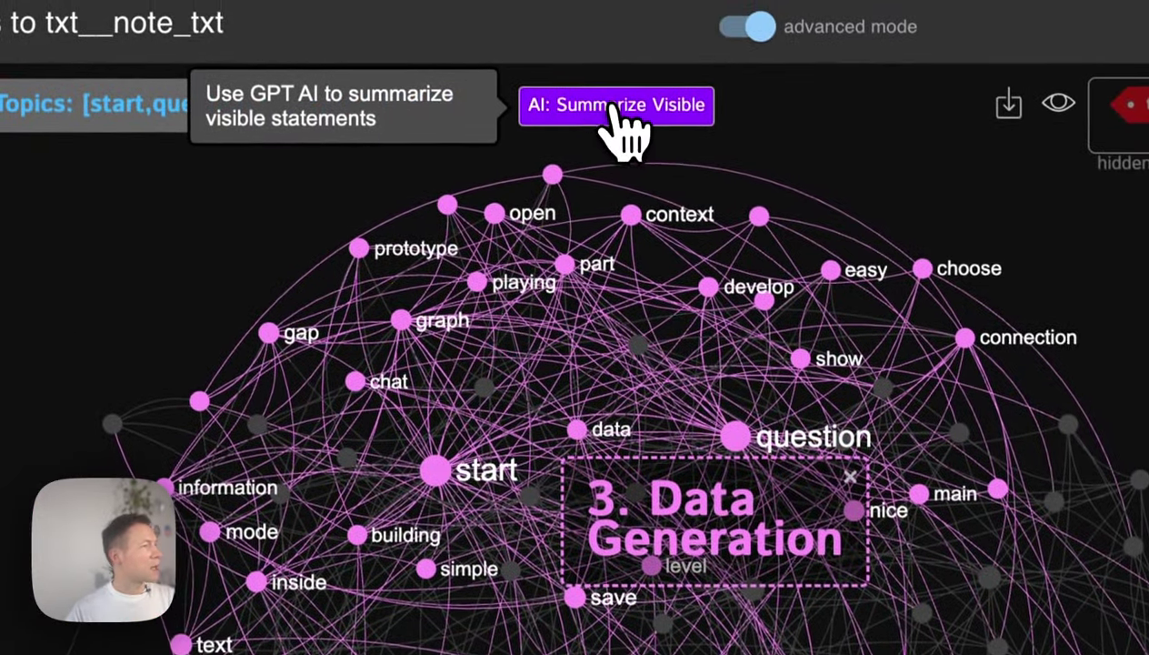
{"action": "left_click", "coordinate": [607, 67]}
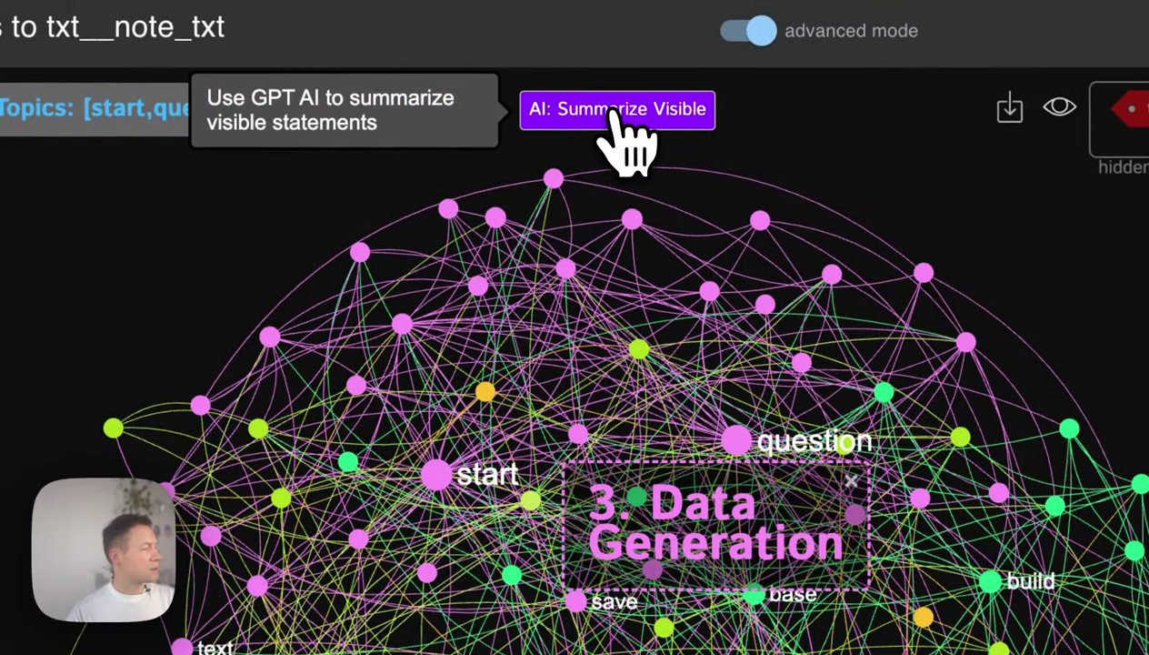
{"action": "left_click", "coordinate": [620, 111]}
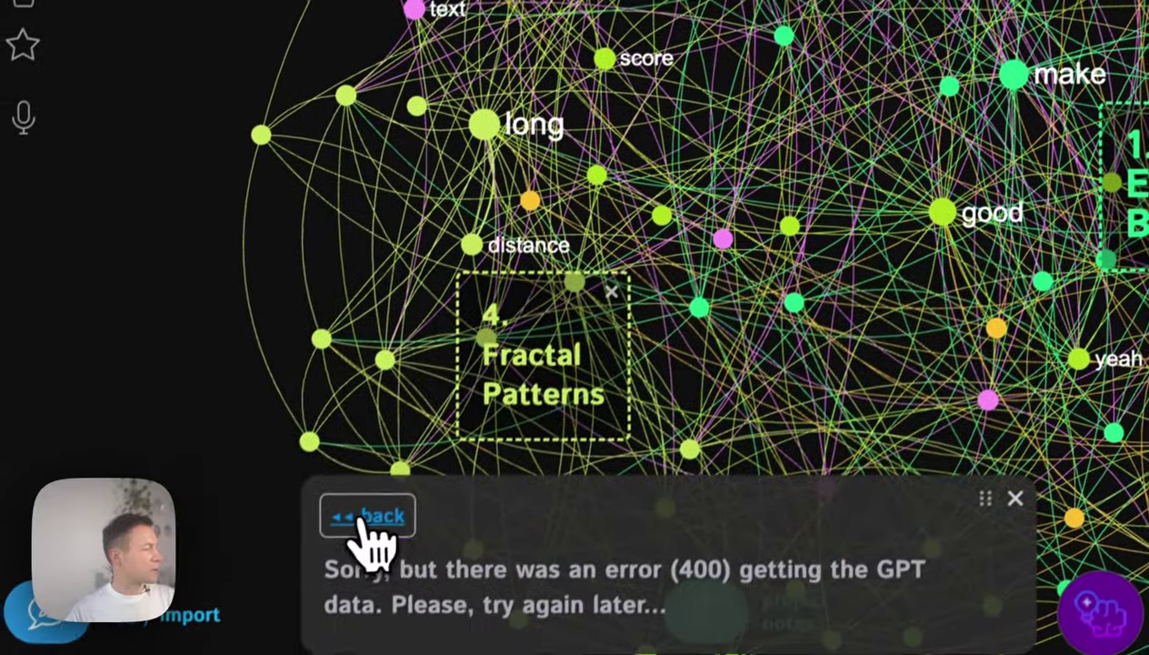
{"action": "left_click", "coordinate": [359, 512]}
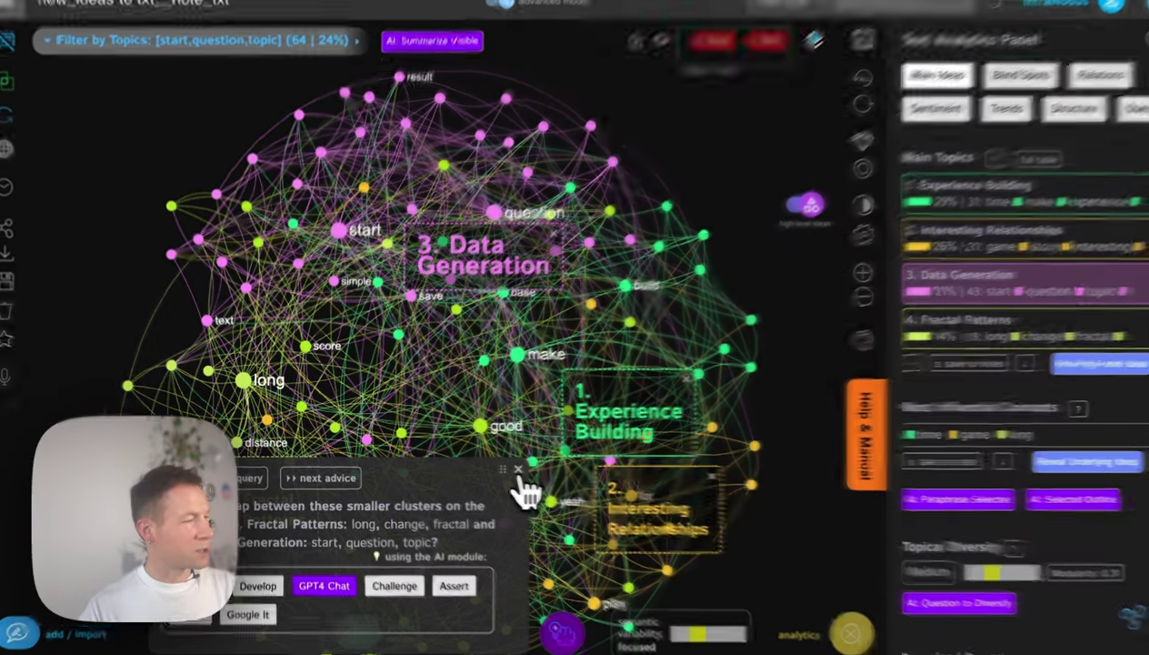
{"action": "left_click", "coordinate": [518, 471]}
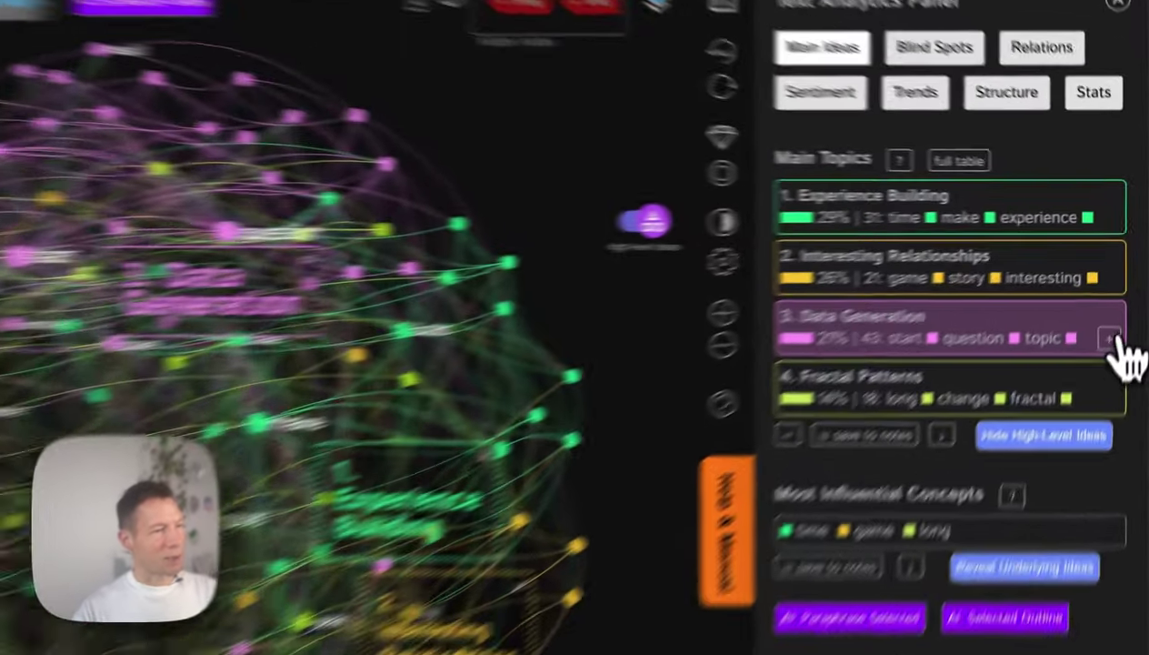
Expand the Data Generation topic's full concept list and select the start, question, prototype and develop nodes in the graph
{"action": "left_click", "coordinate": [1120, 295]}
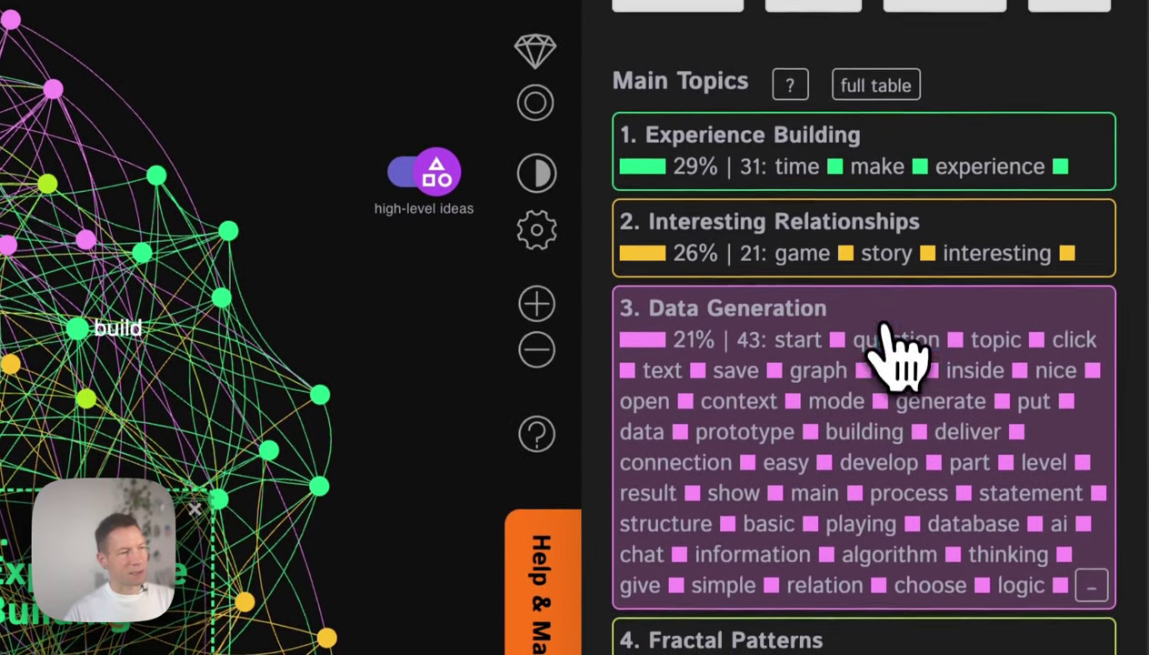
{"action": "left_click", "coordinate": [797, 376]}
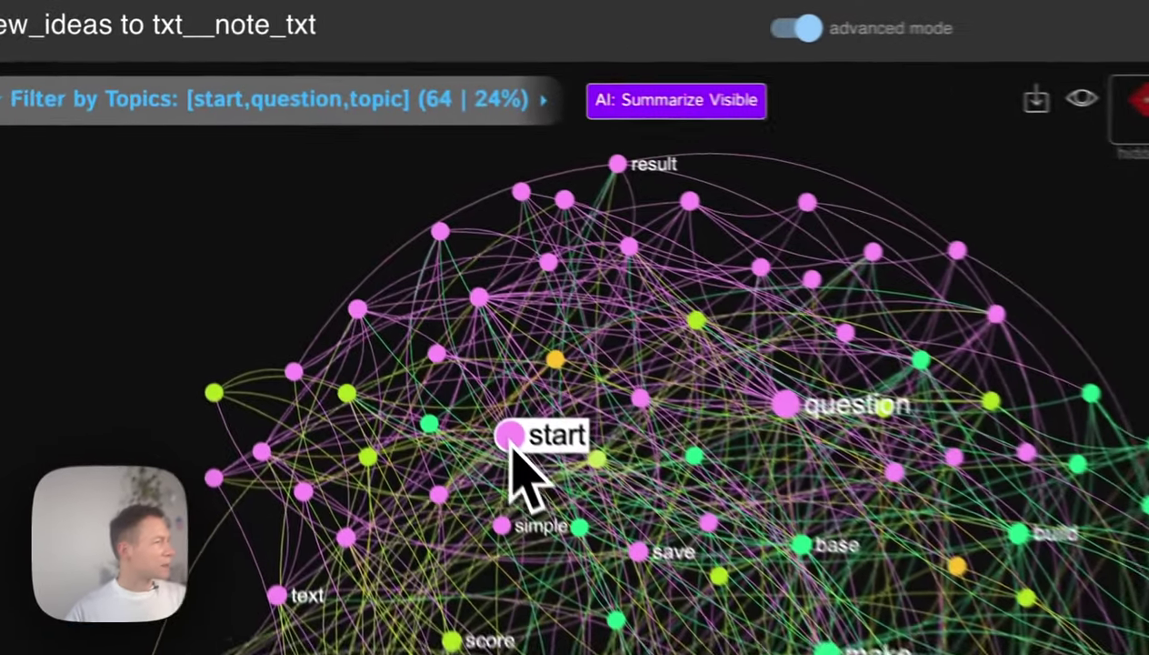
{"action": "left_click", "coordinate": [339, 239]}
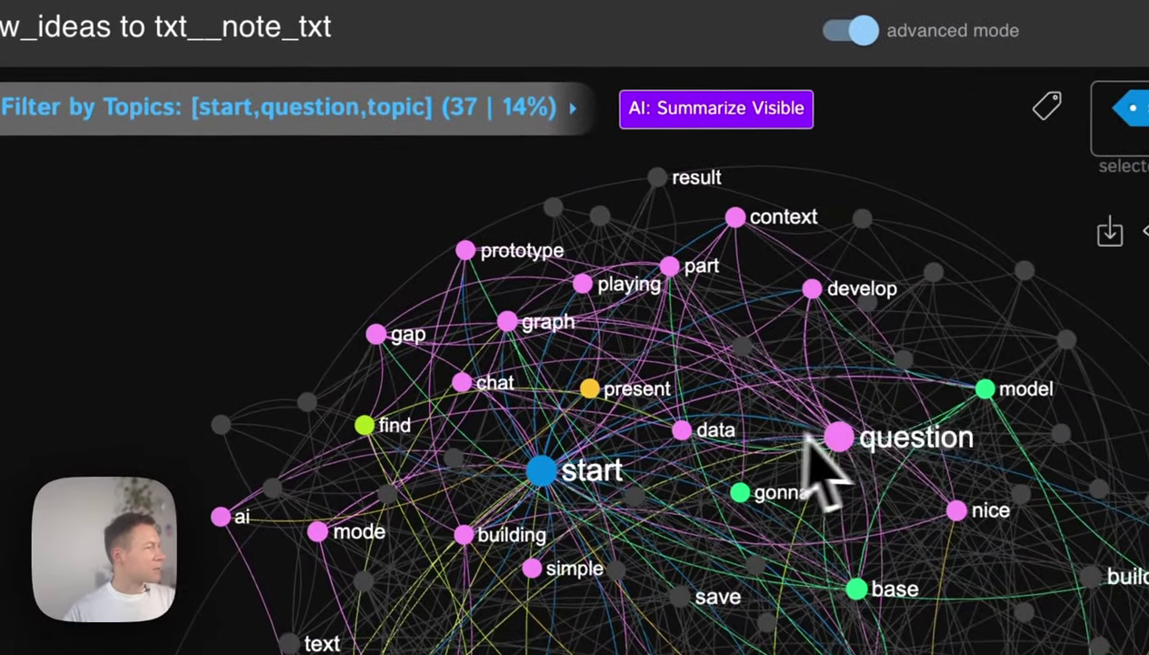
{"action": "left_click", "coordinate": [487, 221]}
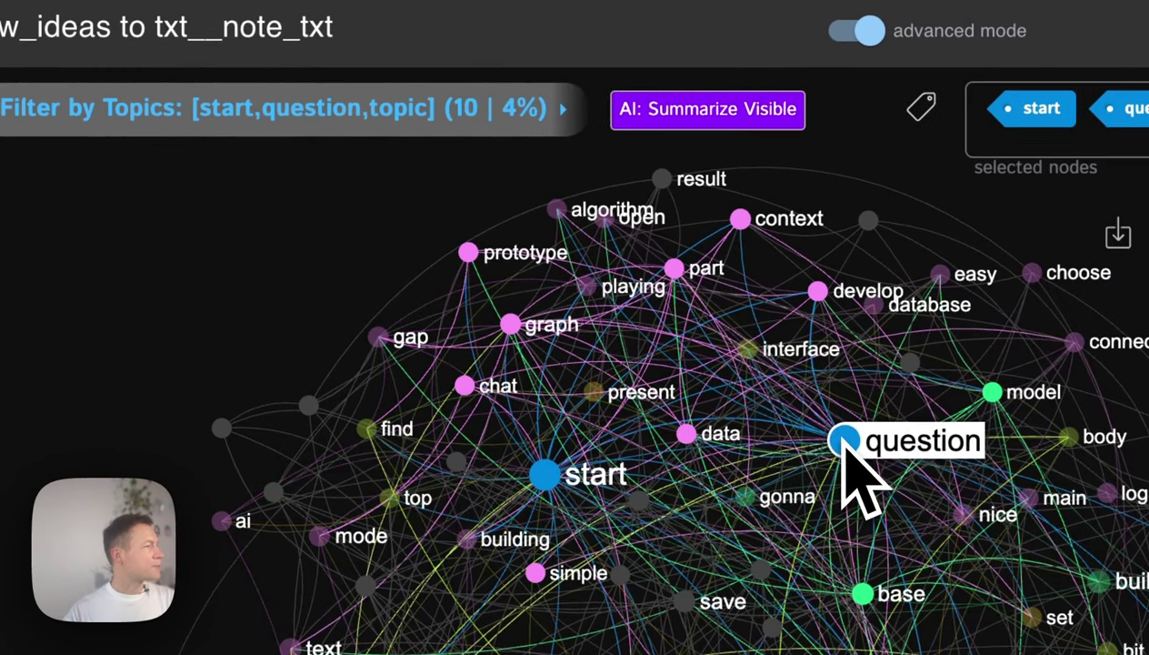
{"action": "left_click", "coordinate": [468, 252]}
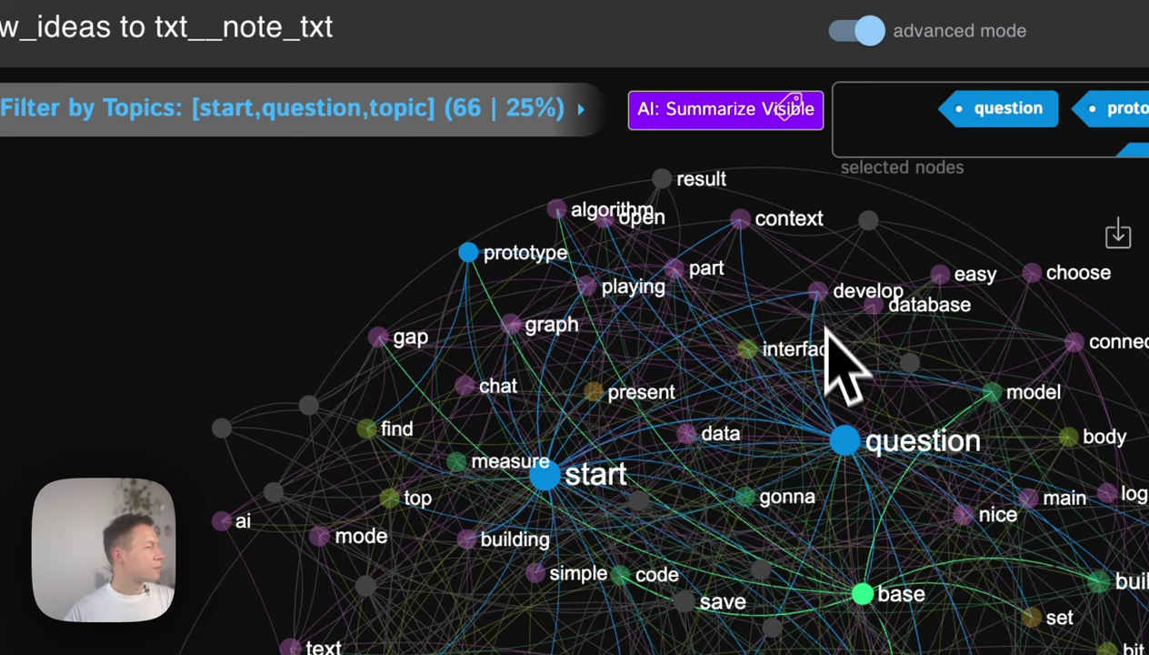
{"action": "left_click_drag", "start_coordinate": [826, 331], "coordinate": [787, 460]}
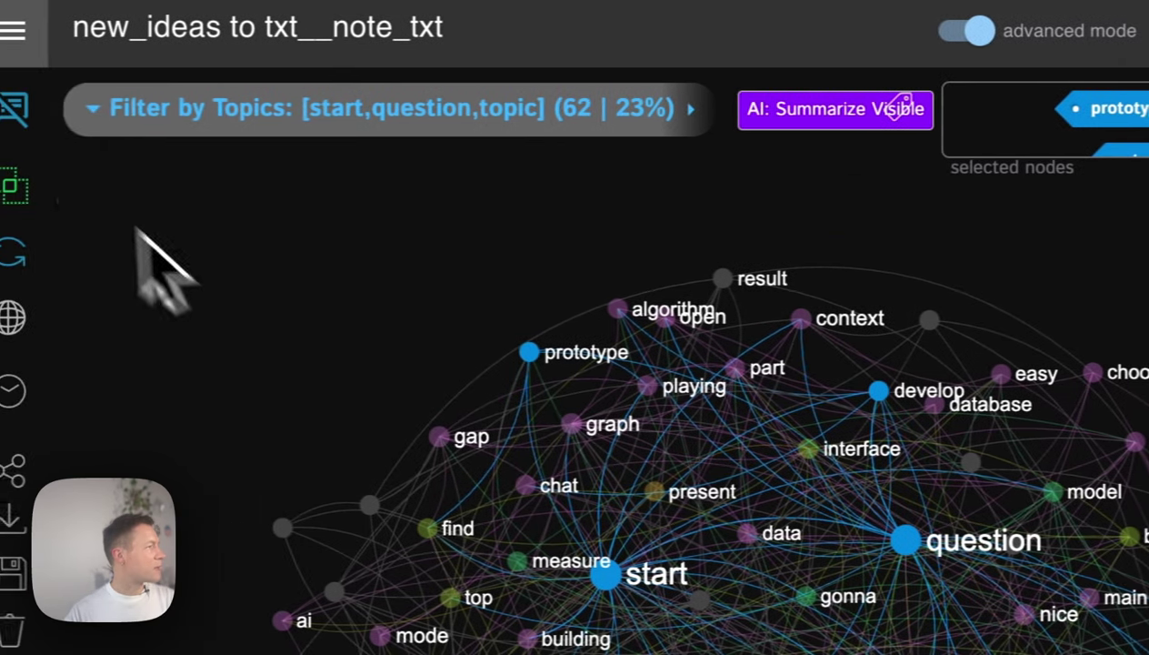
Show the filtered statements, read the highlighted passages on start, question and develop, and hide the statements again
{"action": "left_click", "coordinate": [32, 111]}
{"action": "scroll", "coordinate": [354, 494], "scroll_direction": "down", "scroll_amount": 20}
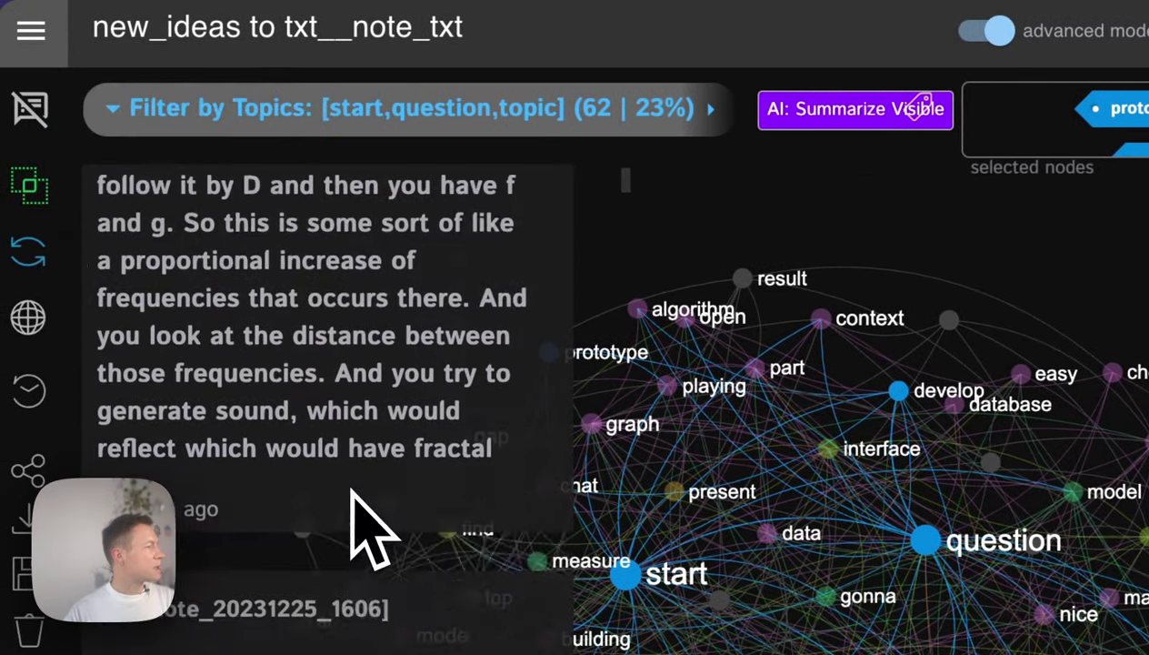
{"action": "scroll", "coordinate": [337, 466], "scroll_direction": "down", "scroll_amount": 10}
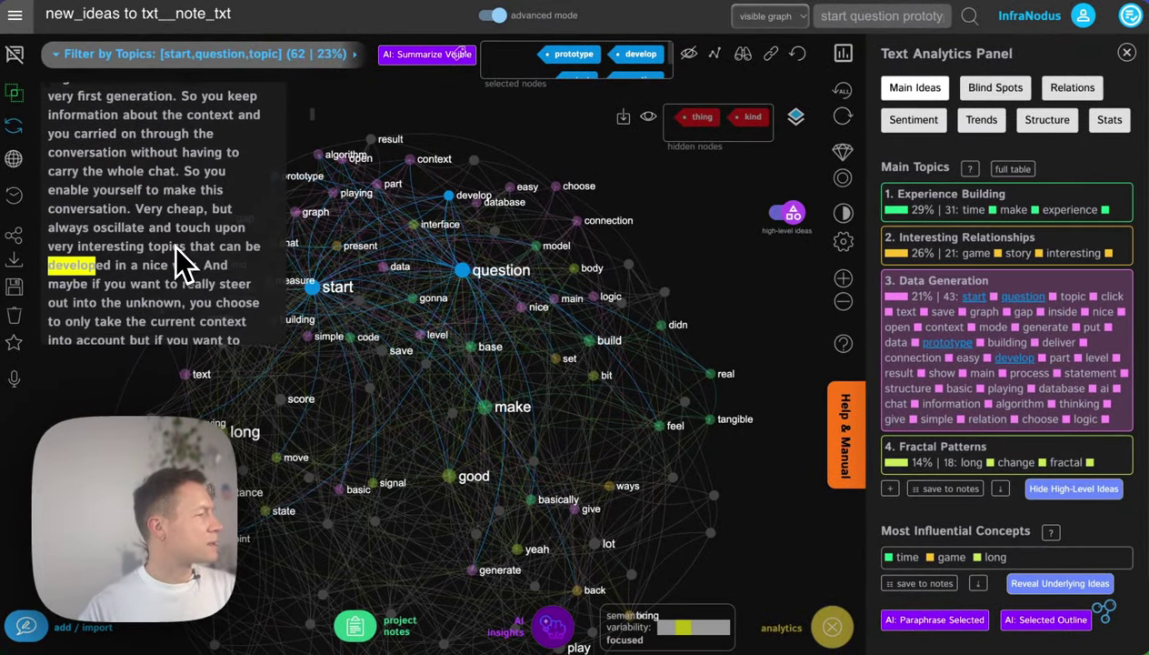
{"action": "scroll", "coordinate": [176, 247], "scroll_direction": "down", "scroll_amount": 4}
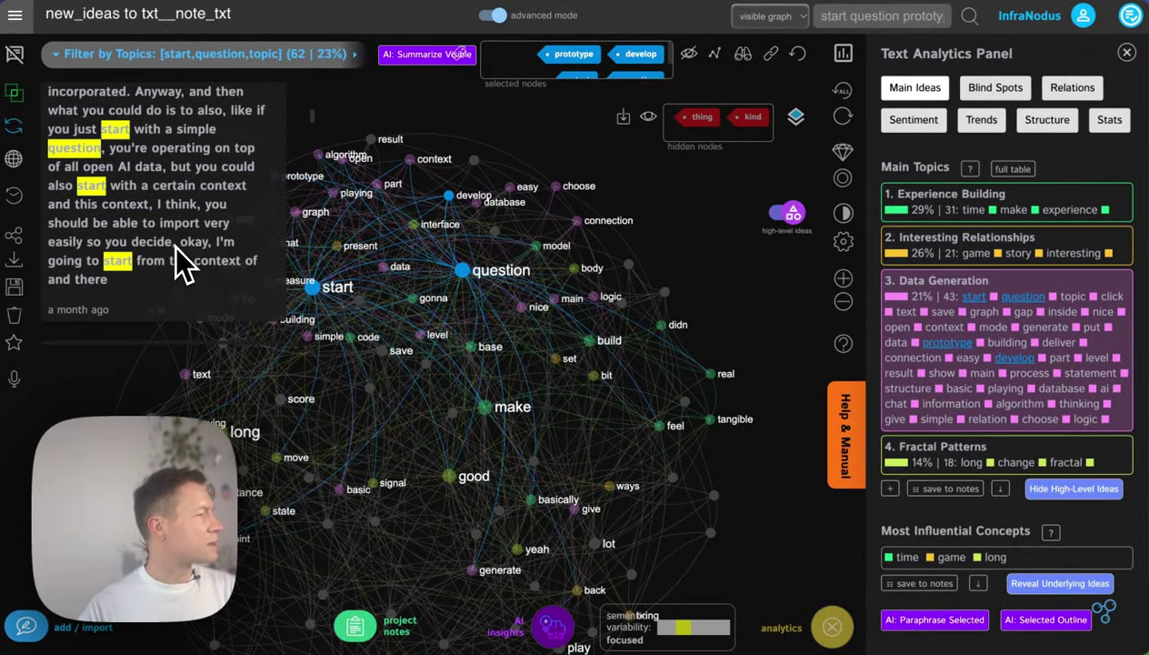
{"action": "scroll", "coordinate": [176, 247], "scroll_direction": "up", "scroll_amount": 1}
{"action": "scroll", "coordinate": [178, 247], "scroll_direction": "down", "scroll_amount": 3}
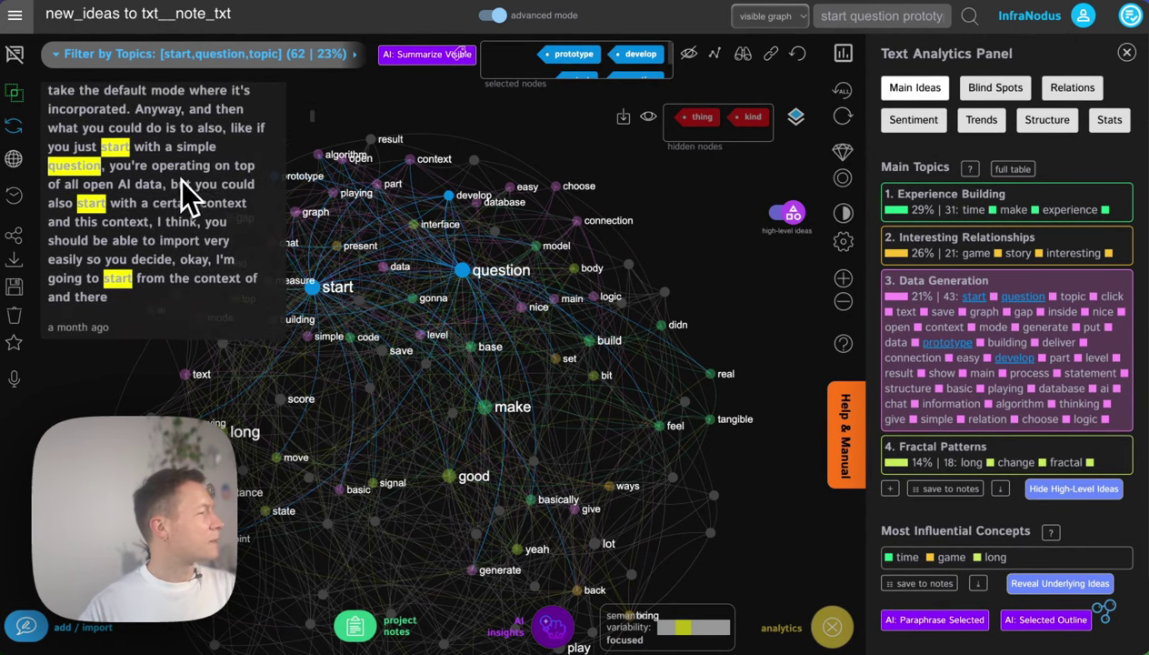
{"action": "scroll", "coordinate": [182, 179], "scroll_direction": "down", "scroll_amount": 1}
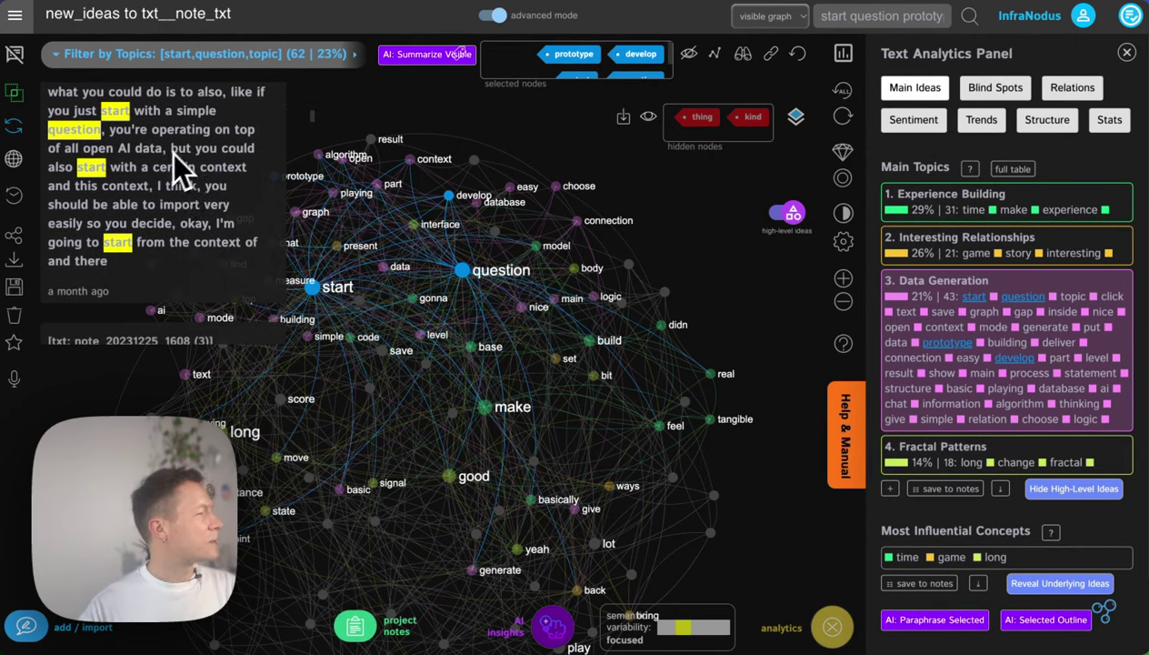
{"action": "scroll", "coordinate": [136, 176], "scroll_direction": "down", "scroll_amount": 1}
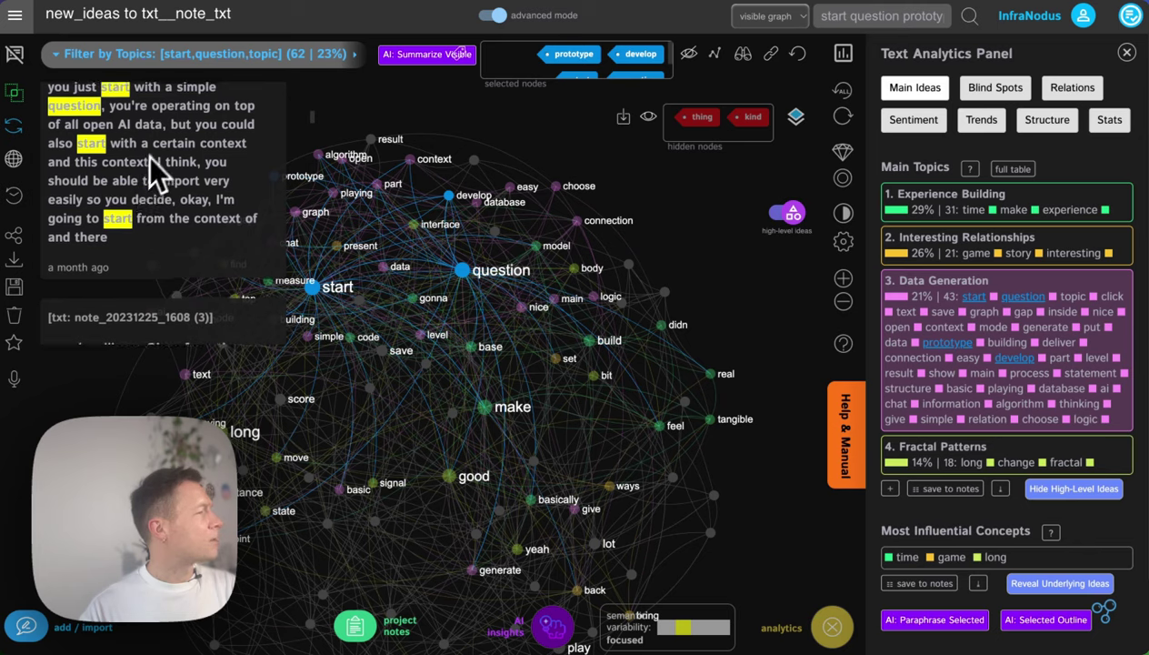
{"action": "scroll", "coordinate": [172, 158], "scroll_direction": "down", "scroll_amount": 1}
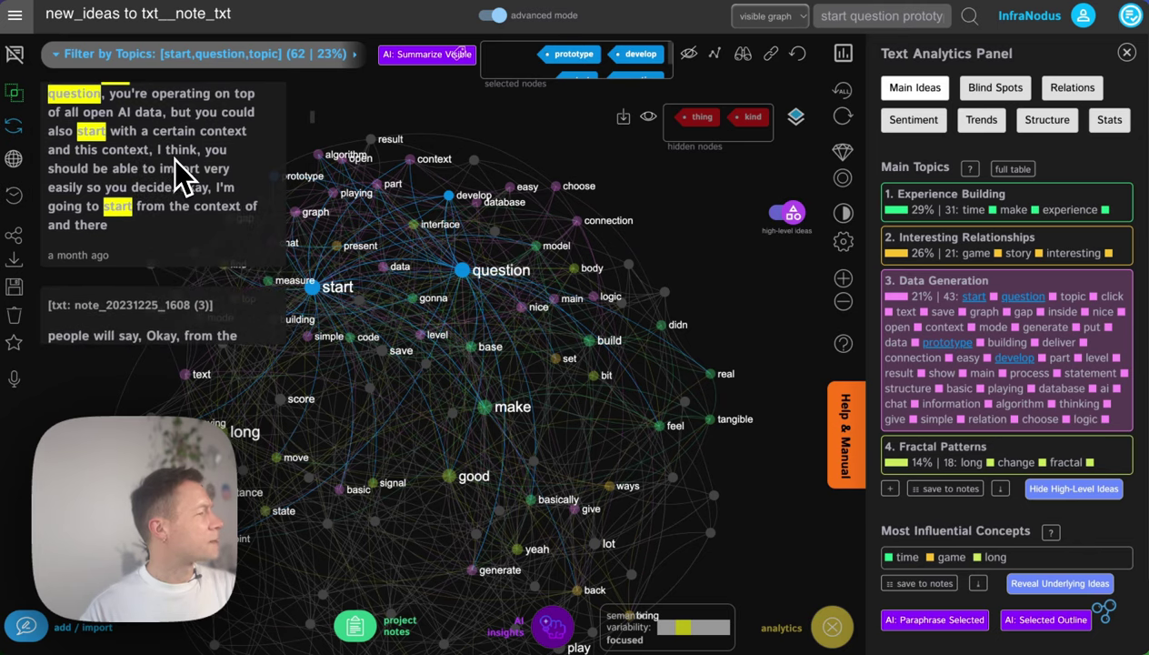
{"action": "scroll", "coordinate": [173, 158], "scroll_direction": "up", "scroll_amount": 1}
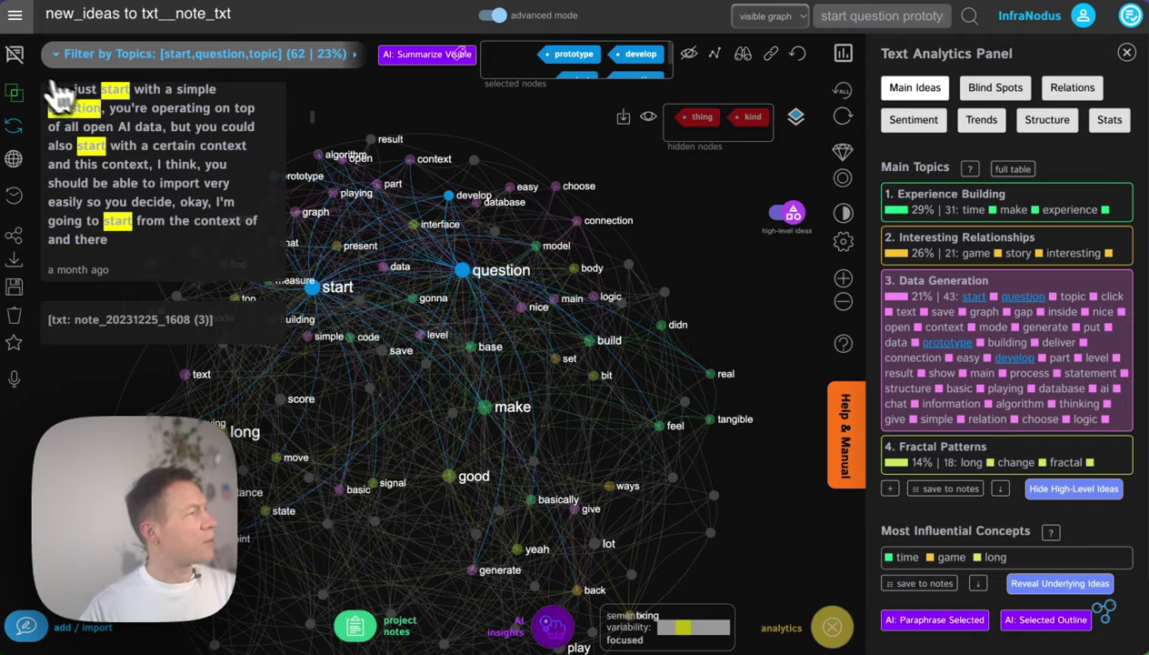
{"action": "left_click", "coordinate": [14, 53]}
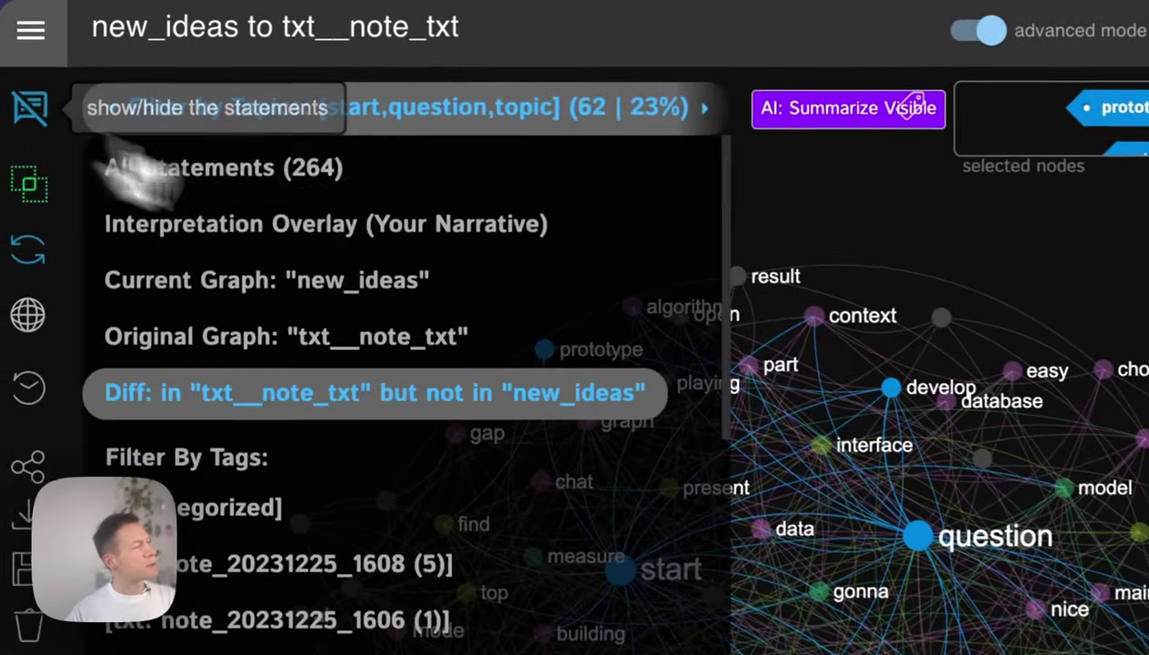
{"action": "left_click", "coordinate": [137, 173]}
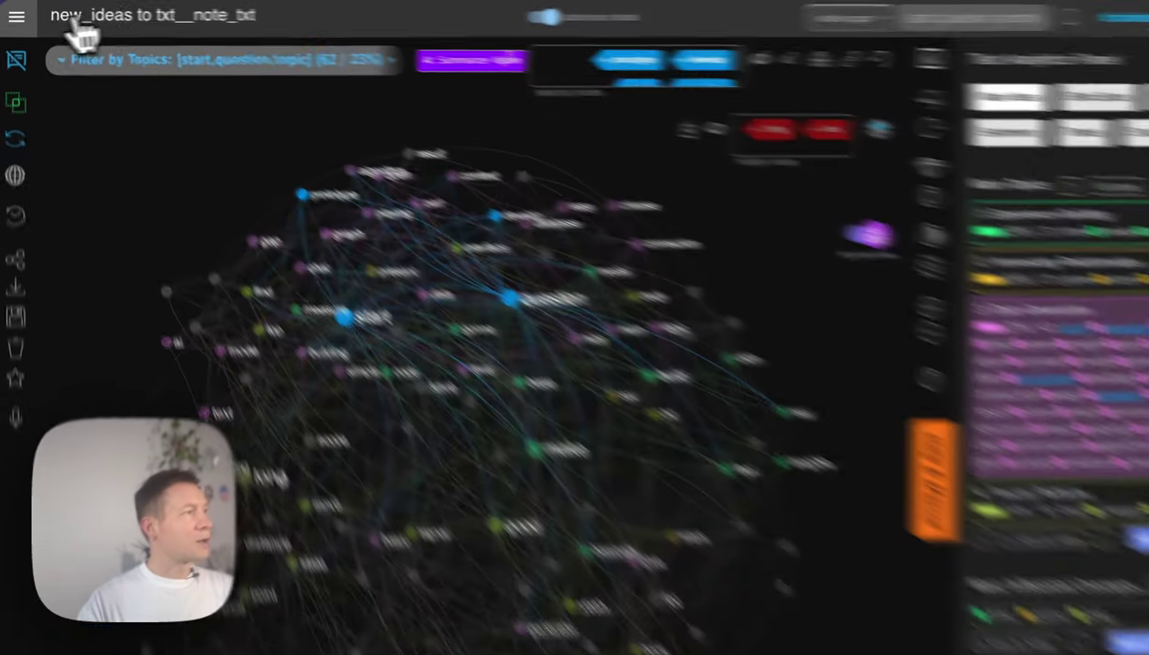
Switch to the txt__note_txt graph and open its project notes at the end of the text
{"action": "left_click", "coordinate": [15, 15]}
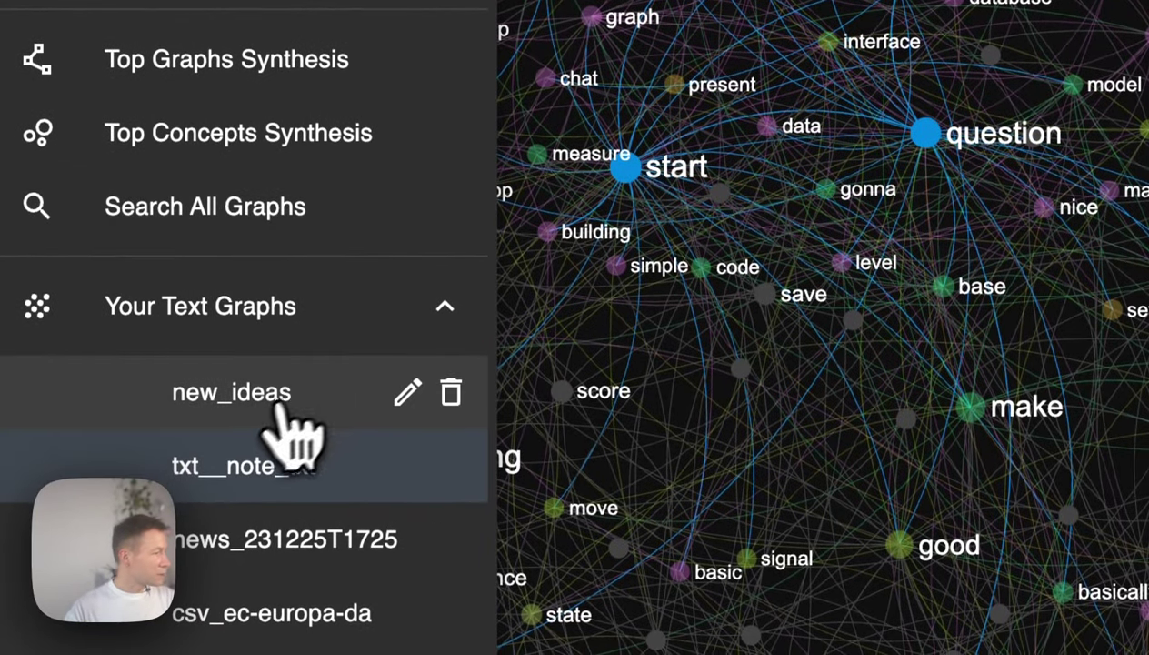
{"action": "left_click", "coordinate": [273, 469]}
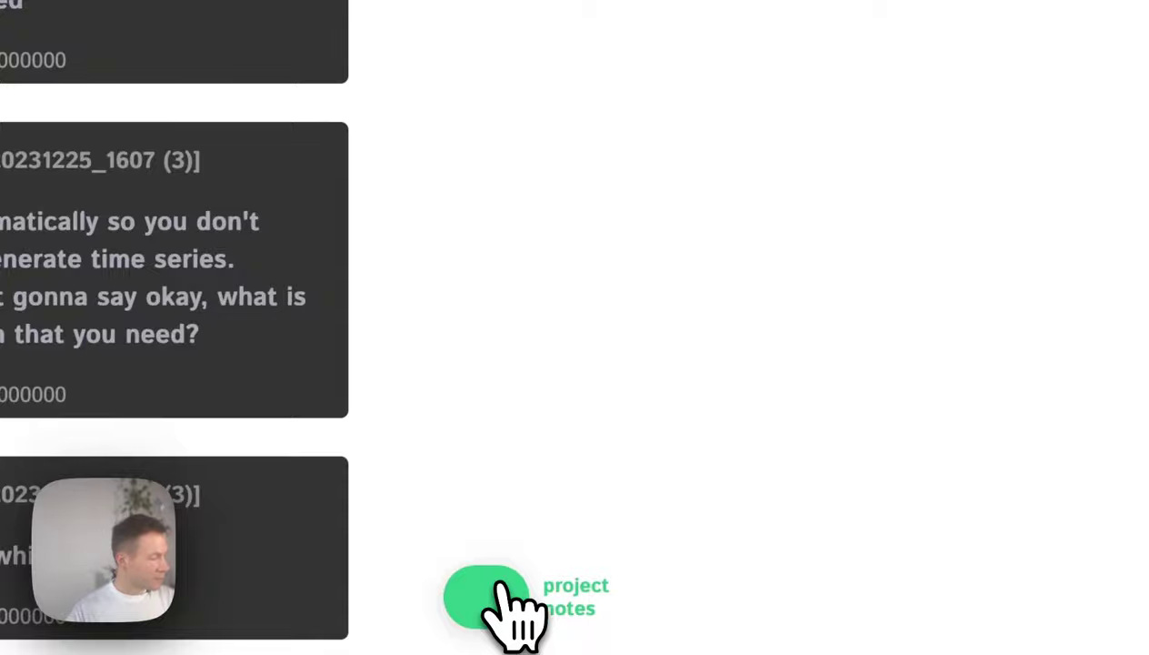
{"action": "left_click", "coordinate": [582, 619]}
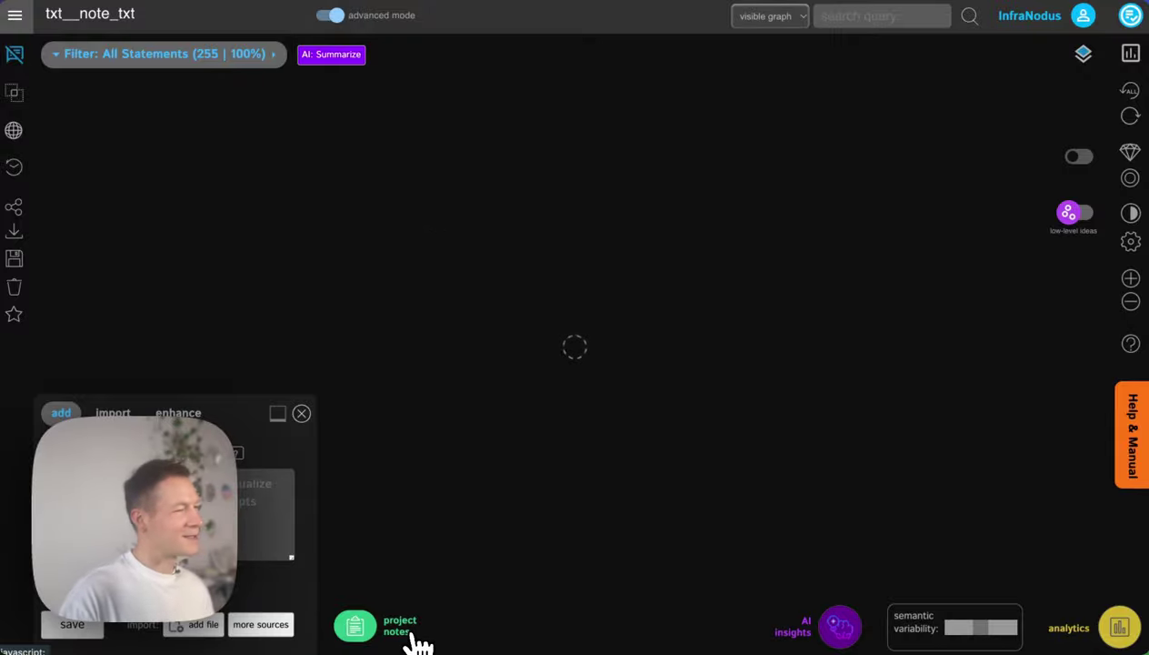
{"action": "left_click", "coordinate": [420, 641]}
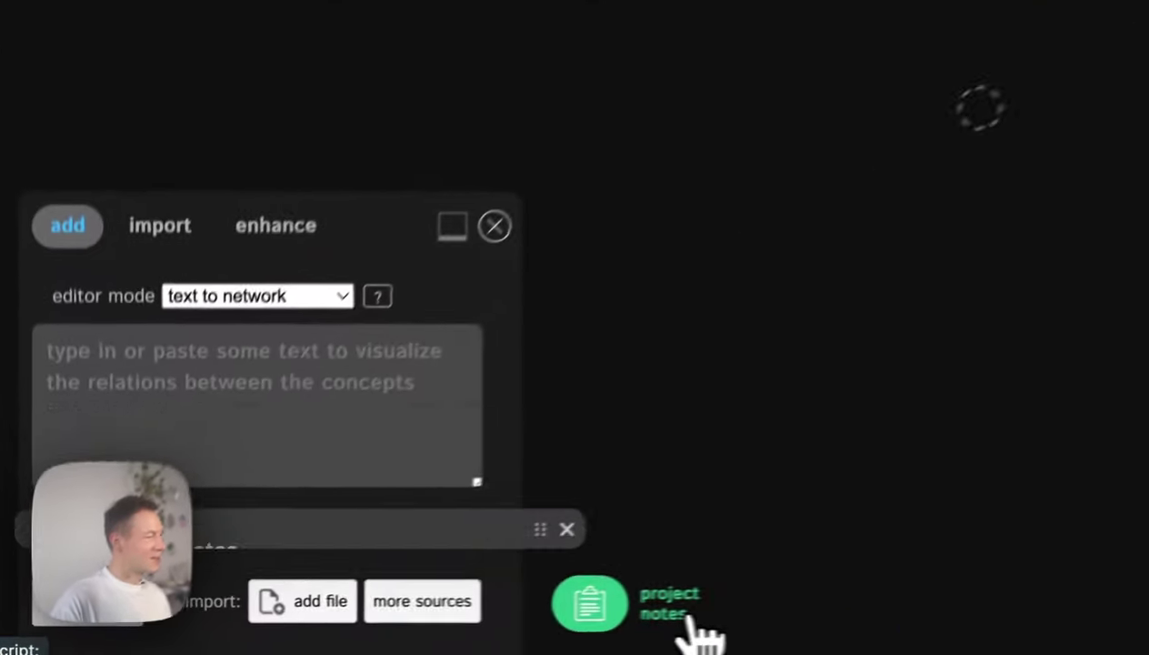
{"action": "left_click", "coordinate": [689, 620]}
{"action": "scroll", "coordinate": [528, 231], "scroll_direction": "down", "scroll_amount": 15}
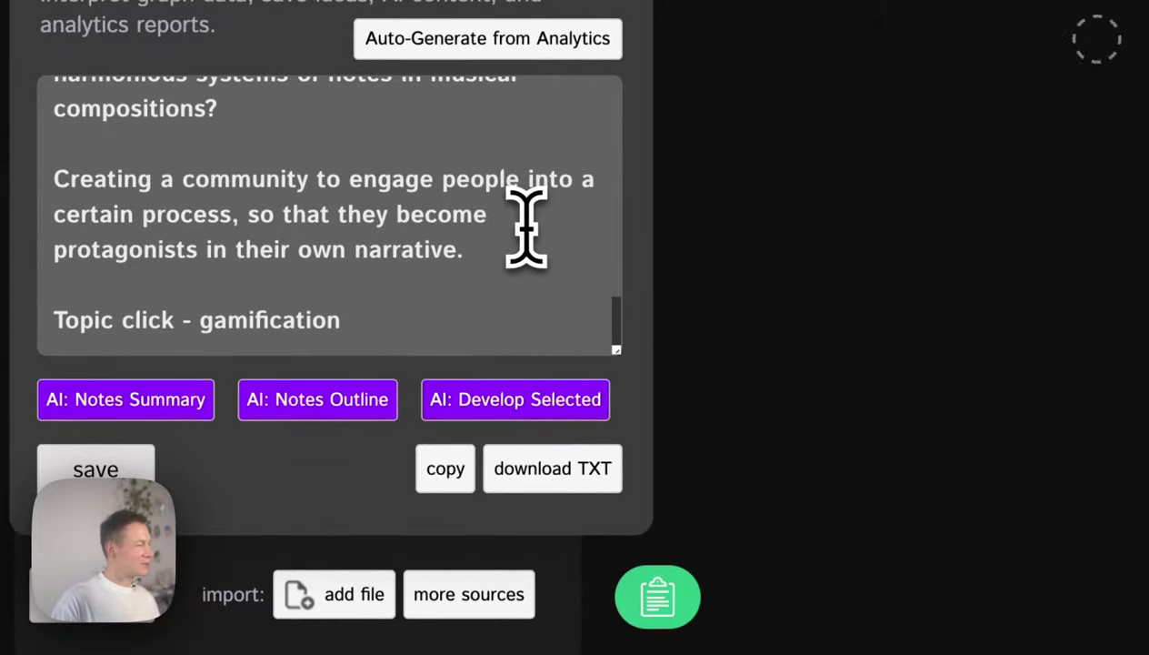
Add a new paragraph about generating questions and context below "Topic click - gamification" in the project notes
{"action": "left_click", "coordinate": [416, 318]}
{"action": "key", "text": "Return"}
{"action": "key", "text": "Return"}
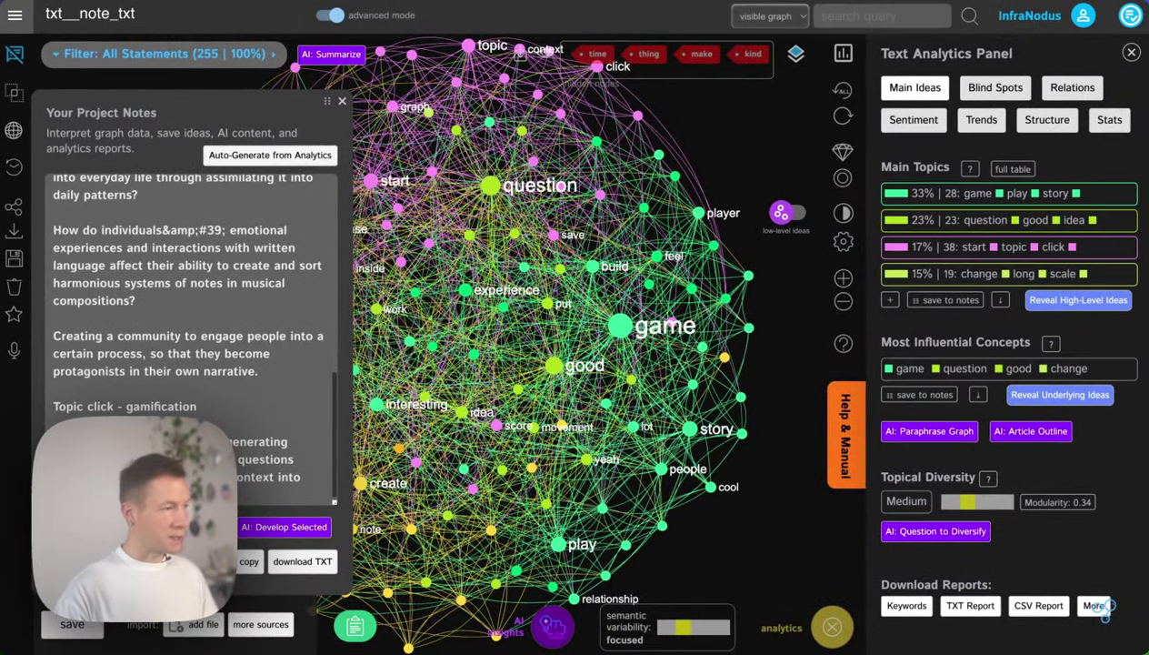
Review the collected project notes, close them and hide the editor panel
{"action": "scroll", "coordinate": [191, 329], "scroll_direction": "up", "scroll_amount": 10}
{"action": "scroll", "coordinate": [191, 332], "scroll_direction": "down", "scroll_amount": 10}
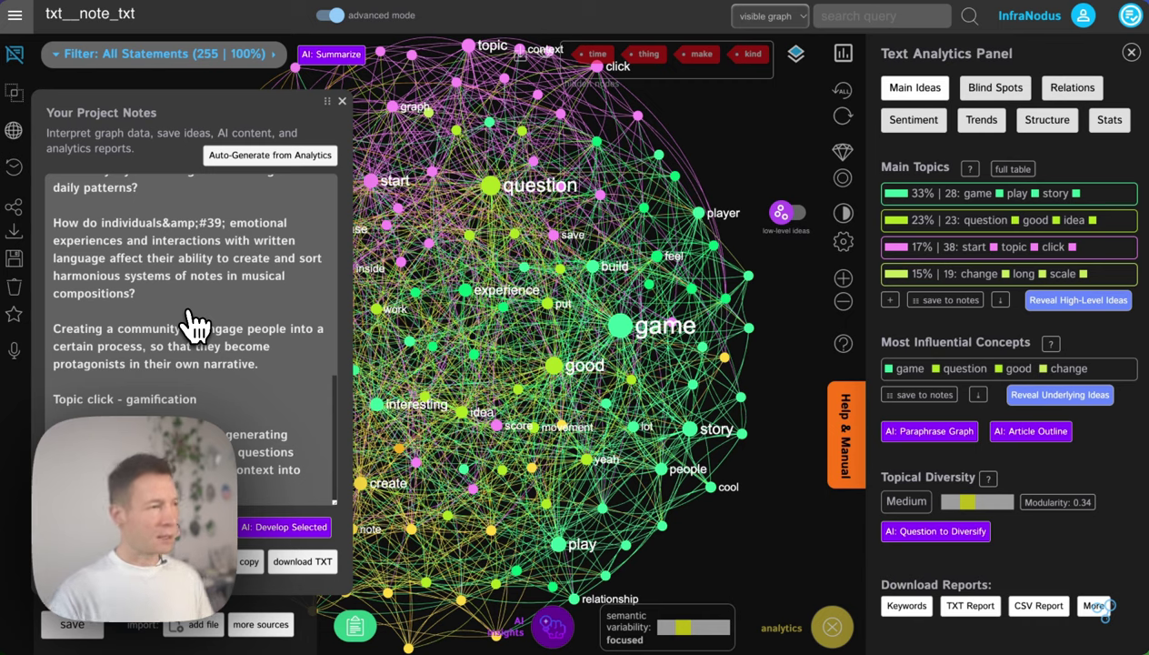
{"action": "scroll", "coordinate": [227, 309], "scroll_direction": "up", "scroll_amount": 10}
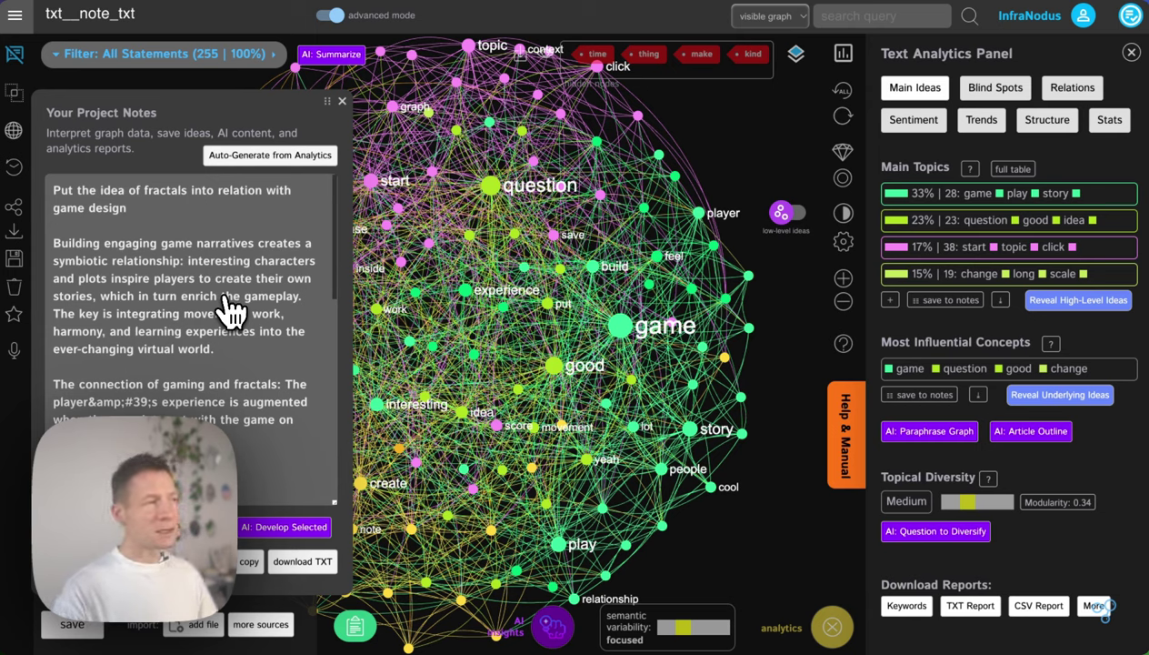
{"action": "left_click", "coordinate": [342, 100]}
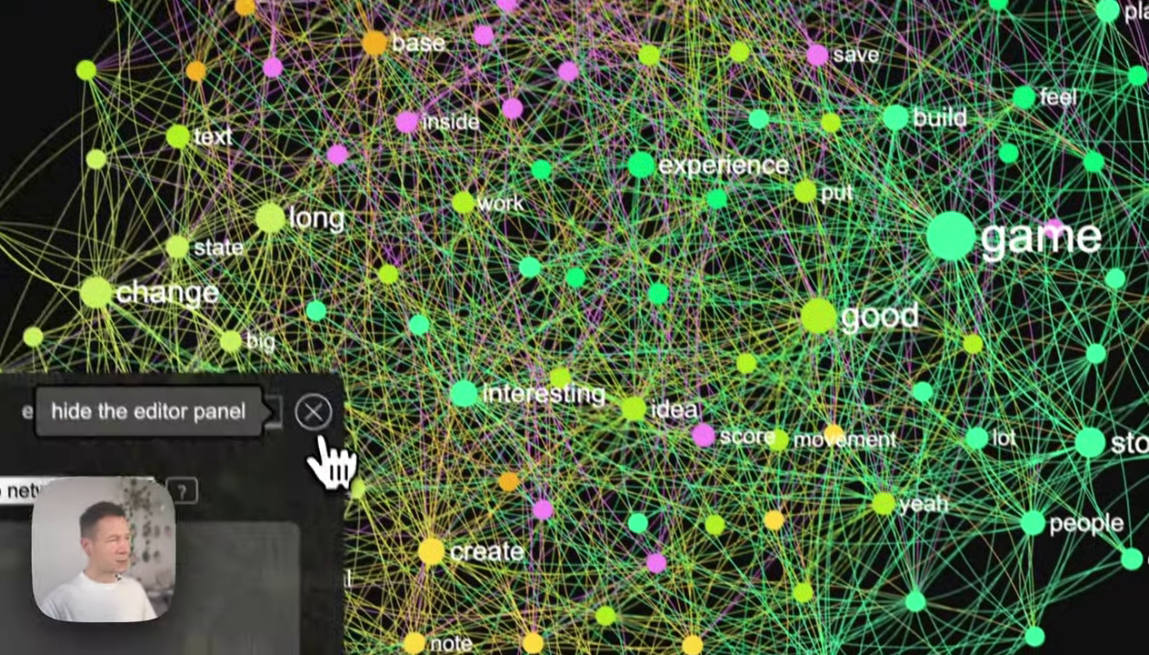
{"action": "left_click", "coordinate": [317, 420]}
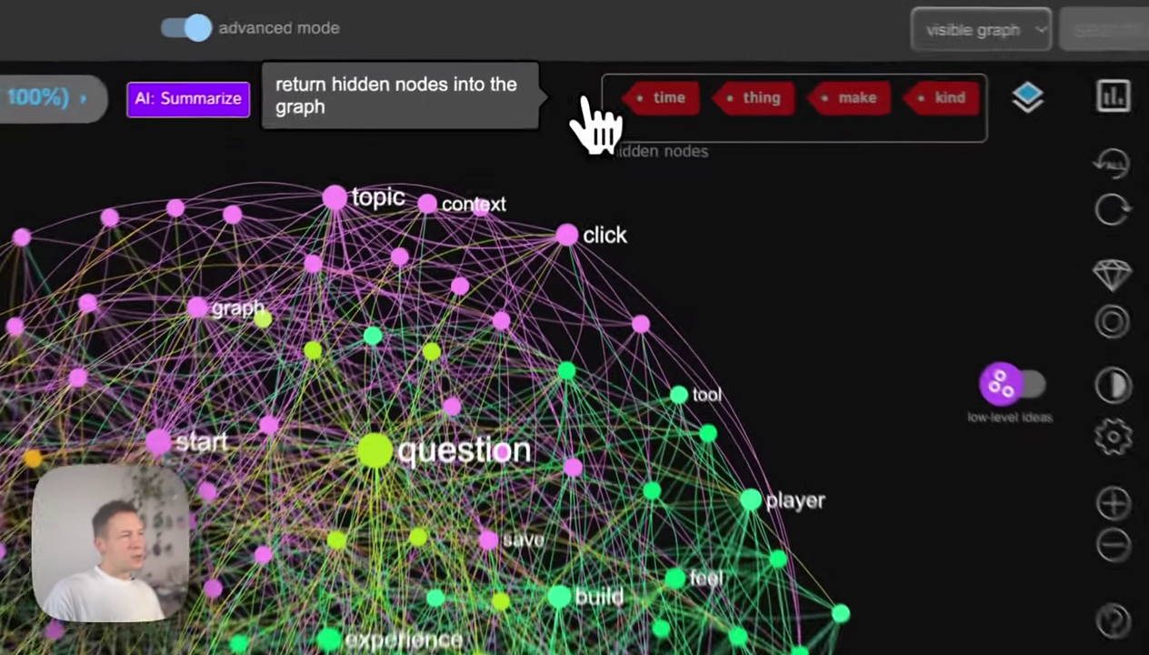
Return all hidden nodes into the graph, and hide only the kind and thing nodes
{"action": "left_click", "coordinate": [546, 57]}
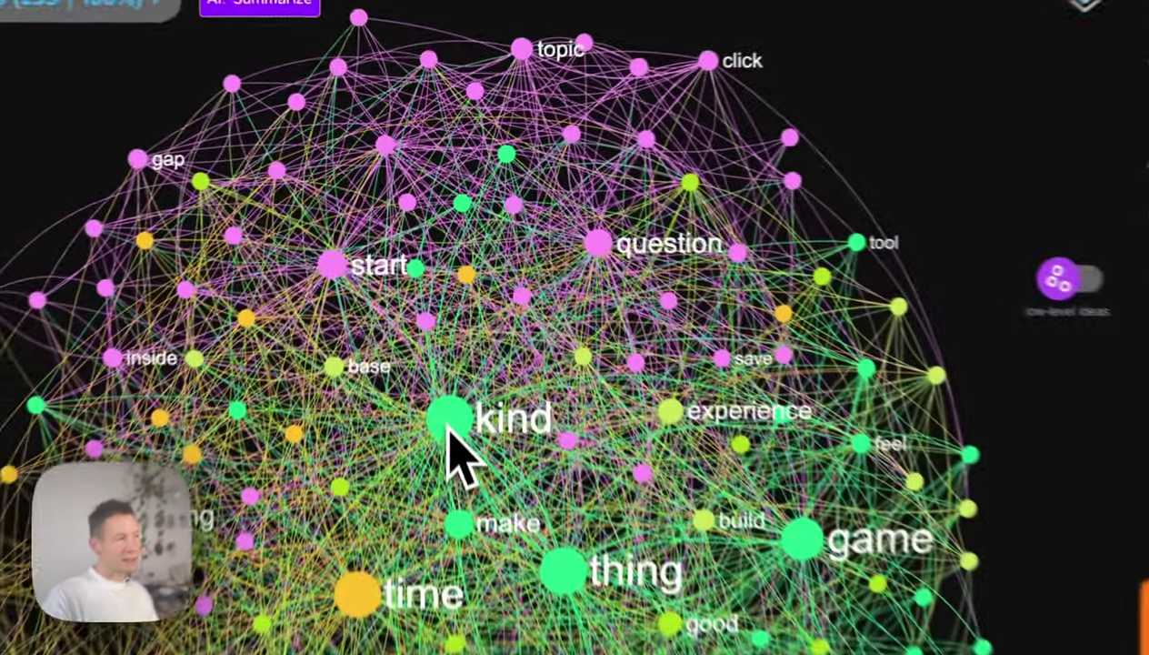
{"action": "left_click", "coordinate": [439, 302]}
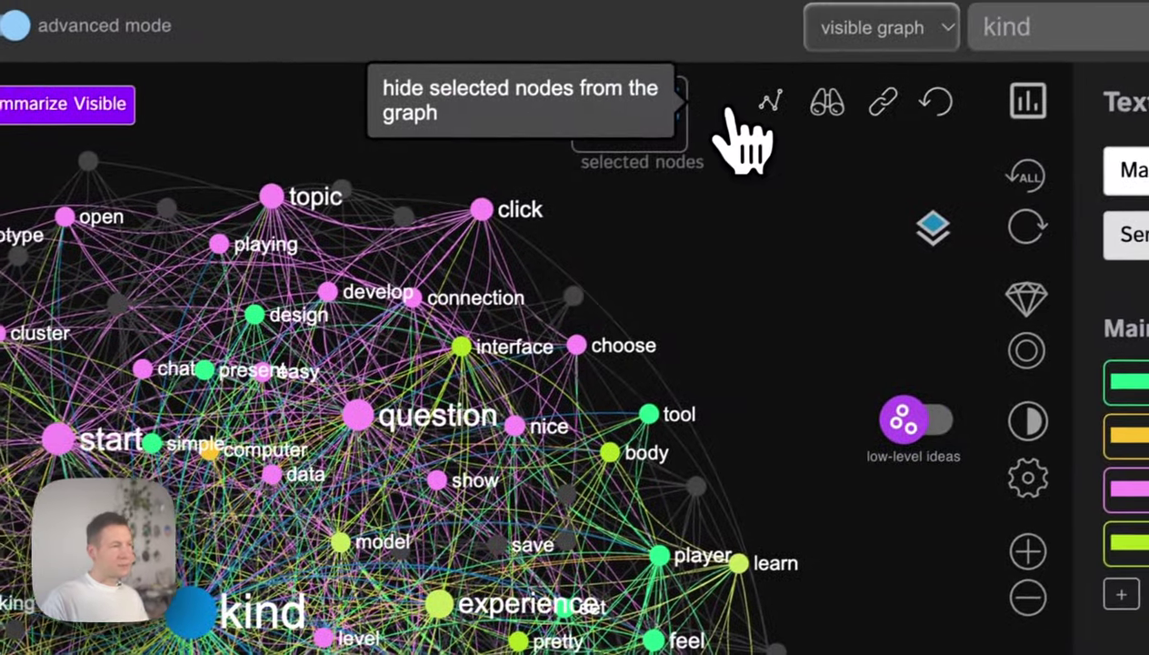
{"action": "left_click", "coordinate": [732, 111]}
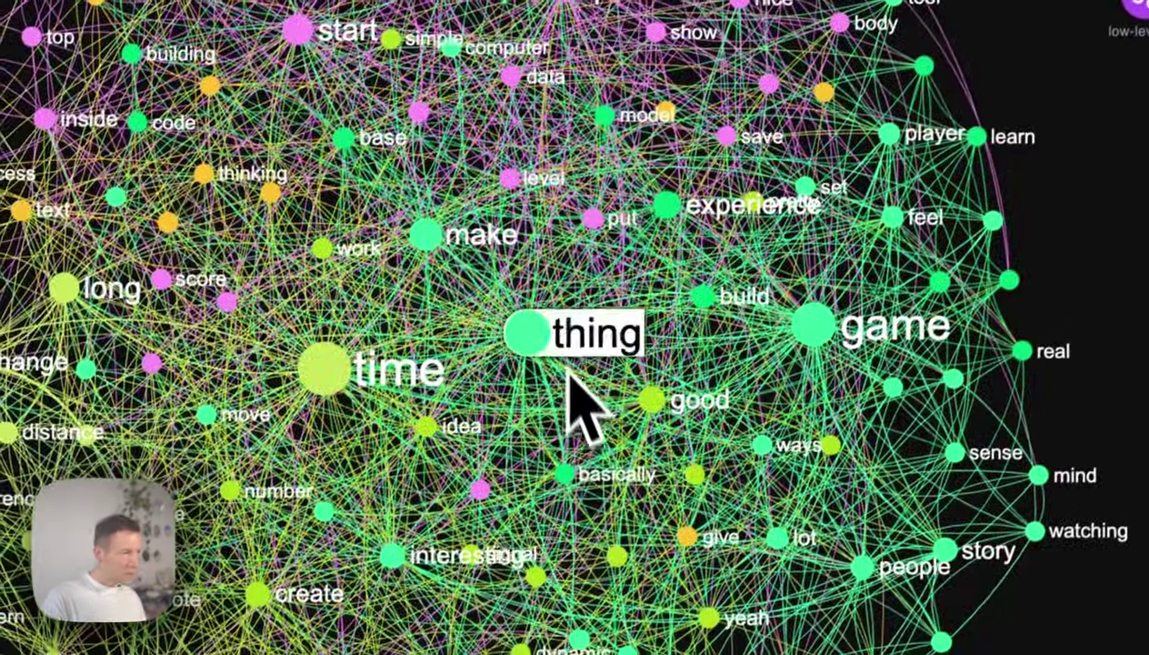
{"action": "left_click", "coordinate": [529, 329]}
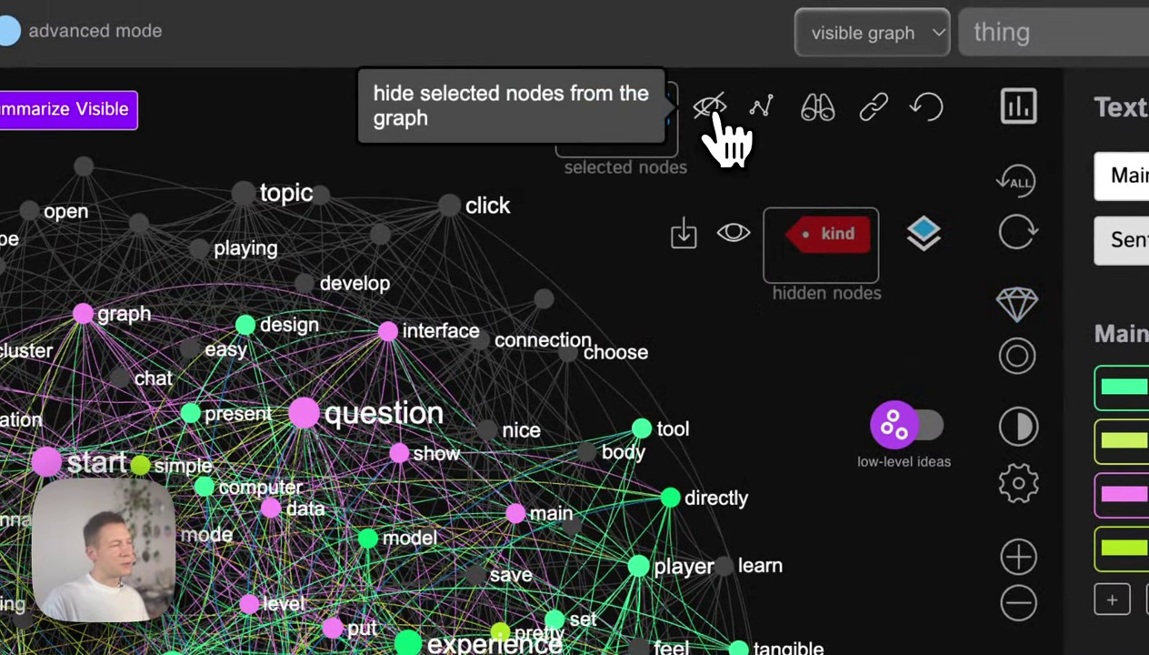
{"action": "left_click", "coordinate": [712, 110]}
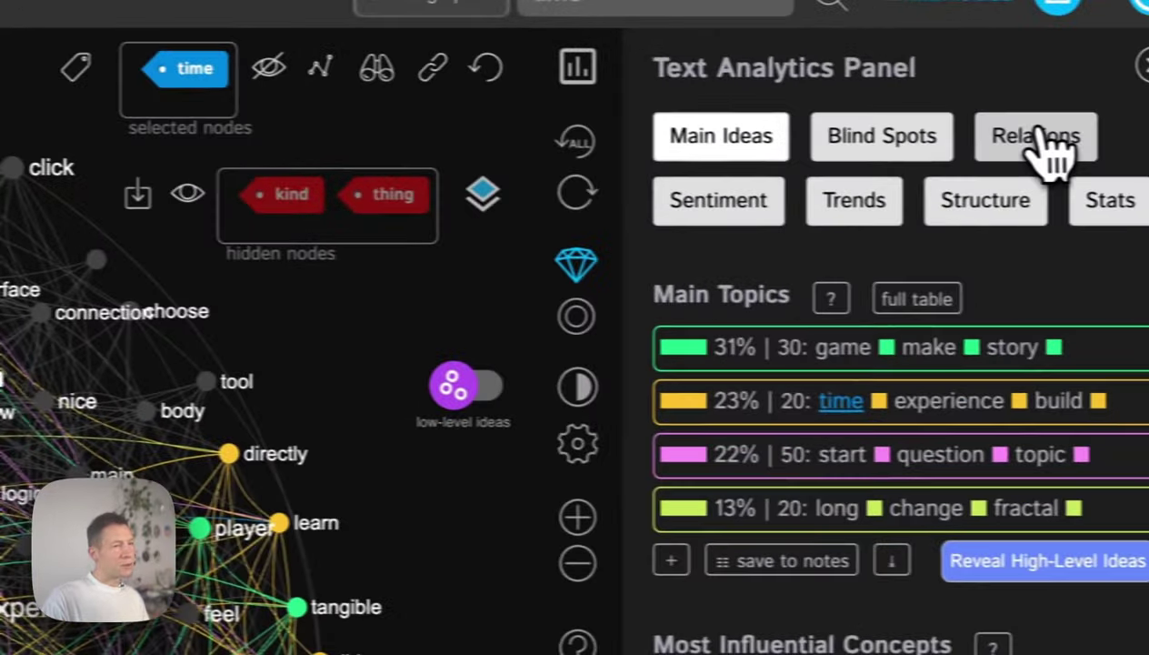
Show the relation analysis for the selected time node and read the statements that contain time
{"action": "left_click", "coordinate": [1037, 155]}
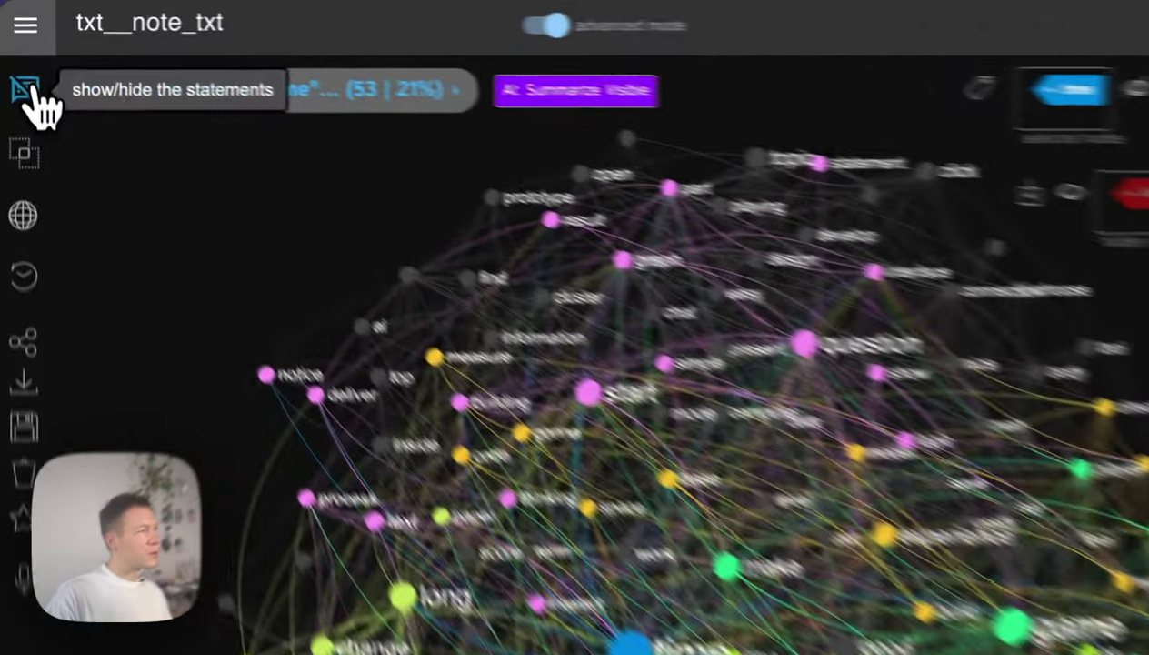
{"action": "left_click", "coordinate": [13, 54]}
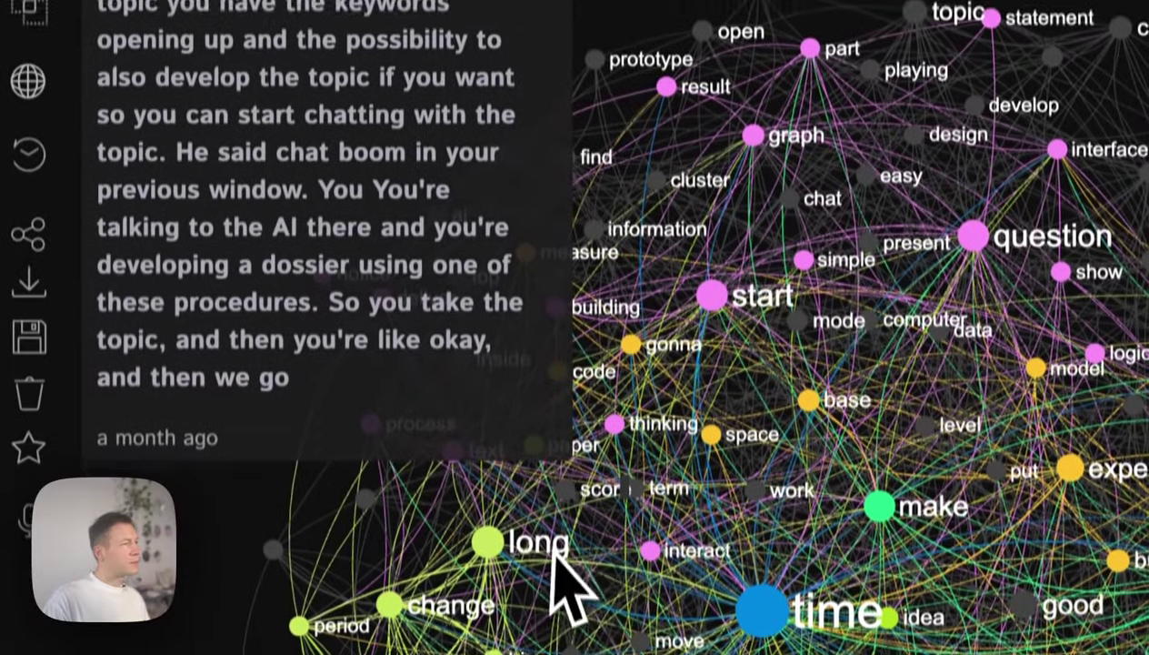
{"action": "right_click", "coordinate": [277, 362]}
{"action": "left_click", "coordinate": [441, 195]}
{"action": "scroll", "coordinate": [405, 179], "scroll_direction": "down", "scroll_amount": 10}
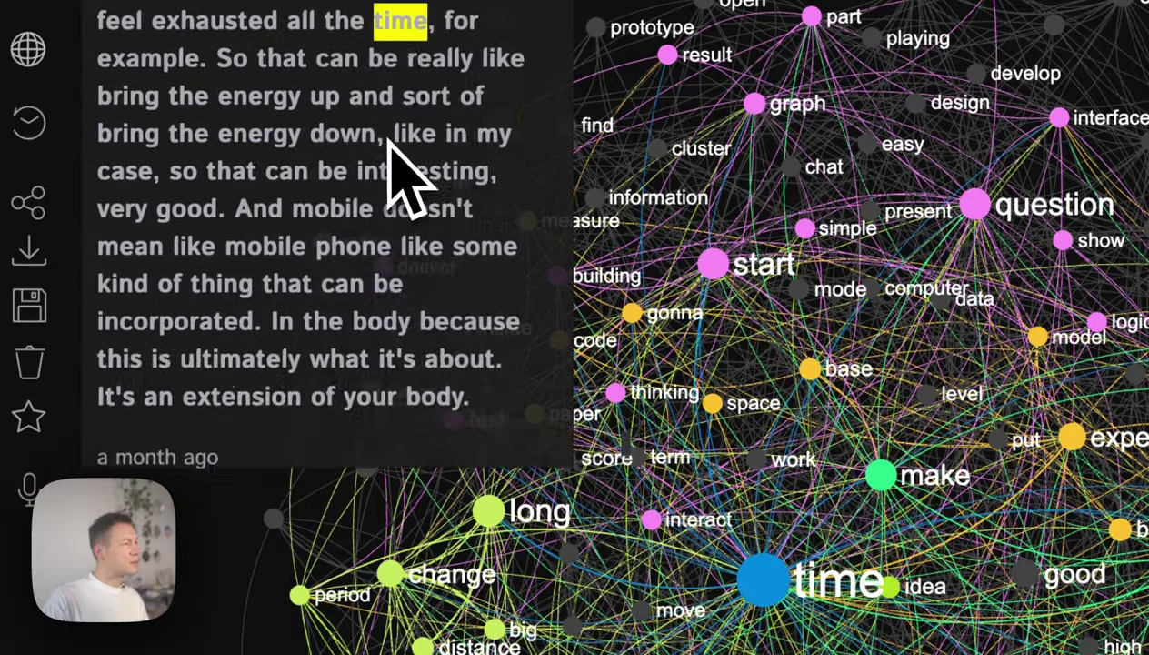
{"action": "scroll", "coordinate": [400, 177], "scroll_direction": "up", "scroll_amount": 2}
{"action": "scroll", "coordinate": [392, 140], "scroll_direction": "down", "scroll_amount": 2}
{"action": "scroll", "coordinate": [390, 146], "scroll_direction": "up", "scroll_amount": 2}
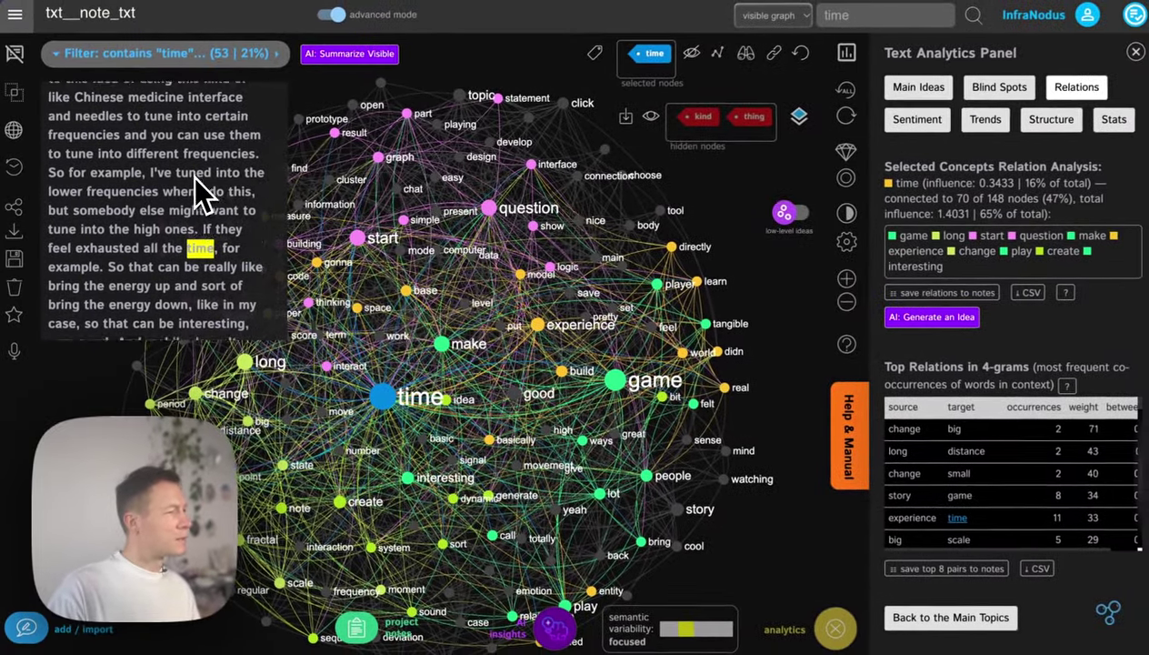
Read on through the remaining statements that mention time, and hide the statements list
{"action": "scroll", "coordinate": [199, 179], "scroll_direction": "down", "scroll_amount": 5}
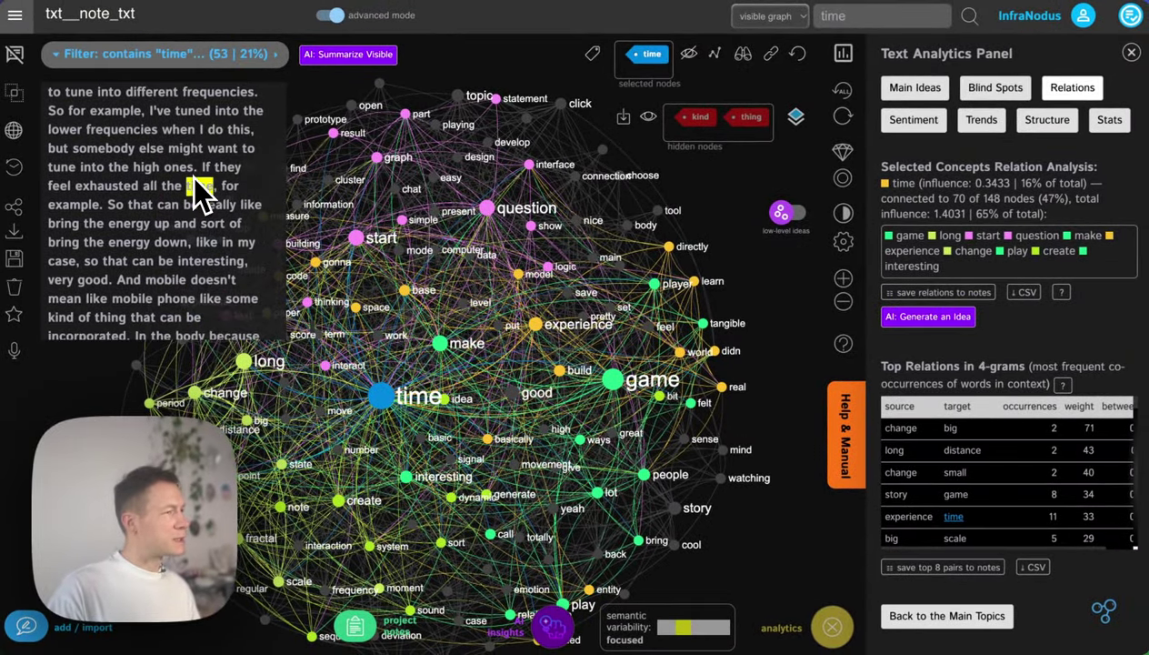
{"action": "scroll", "coordinate": [191, 176], "scroll_direction": "down", "scroll_amount": 10}
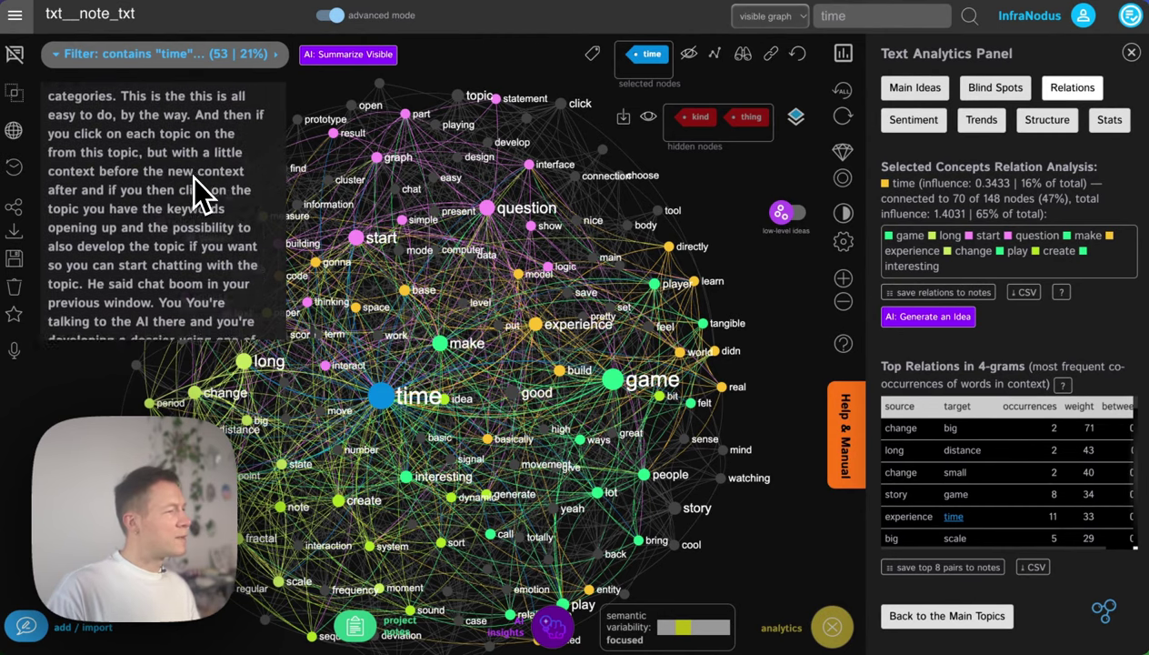
{"action": "scroll", "coordinate": [191, 176], "scroll_direction": "down", "scroll_amount": 10}
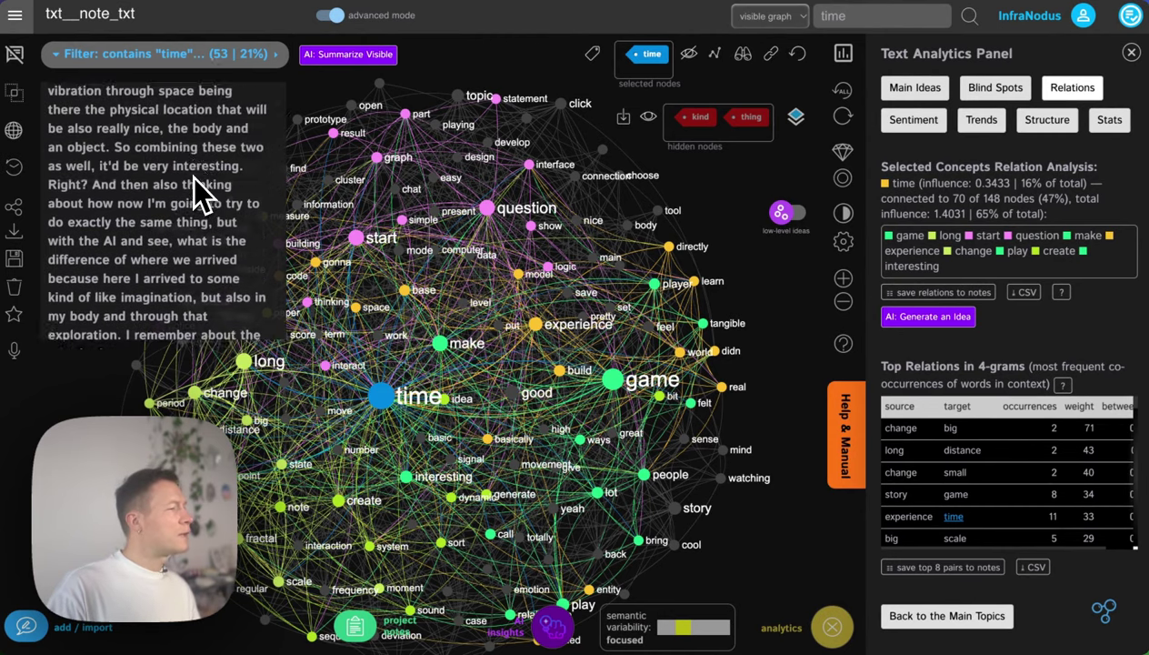
{"action": "scroll", "coordinate": [191, 176], "scroll_direction": "down", "scroll_amount": 3}
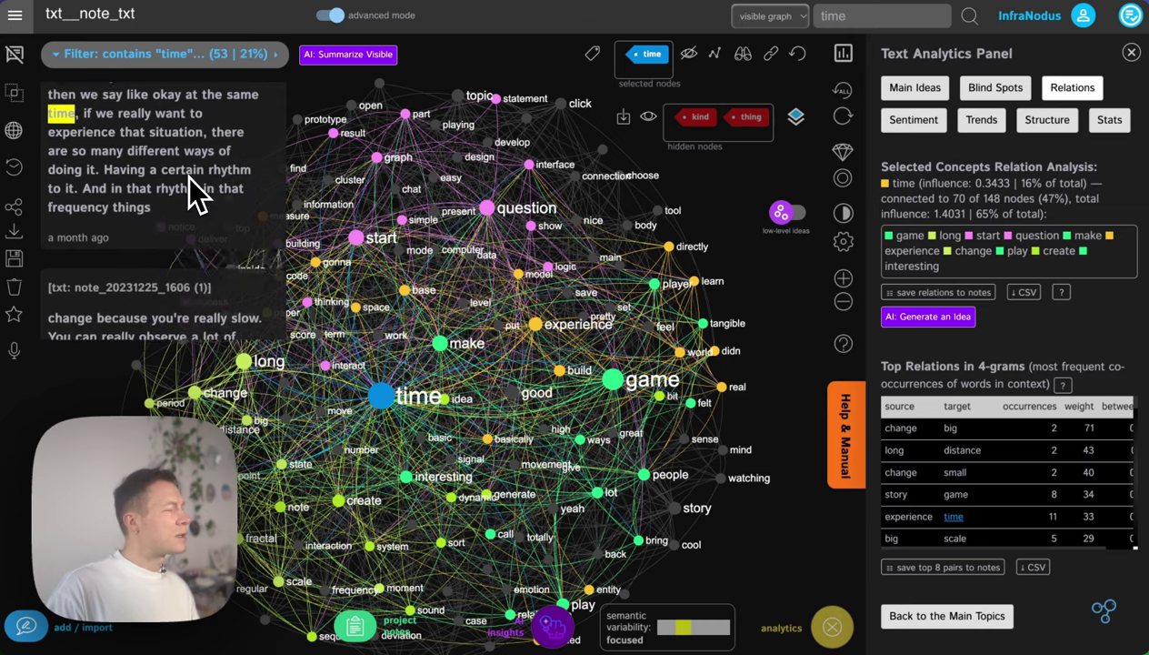
{"action": "scroll", "coordinate": [188, 177], "scroll_direction": "down", "scroll_amount": 2}
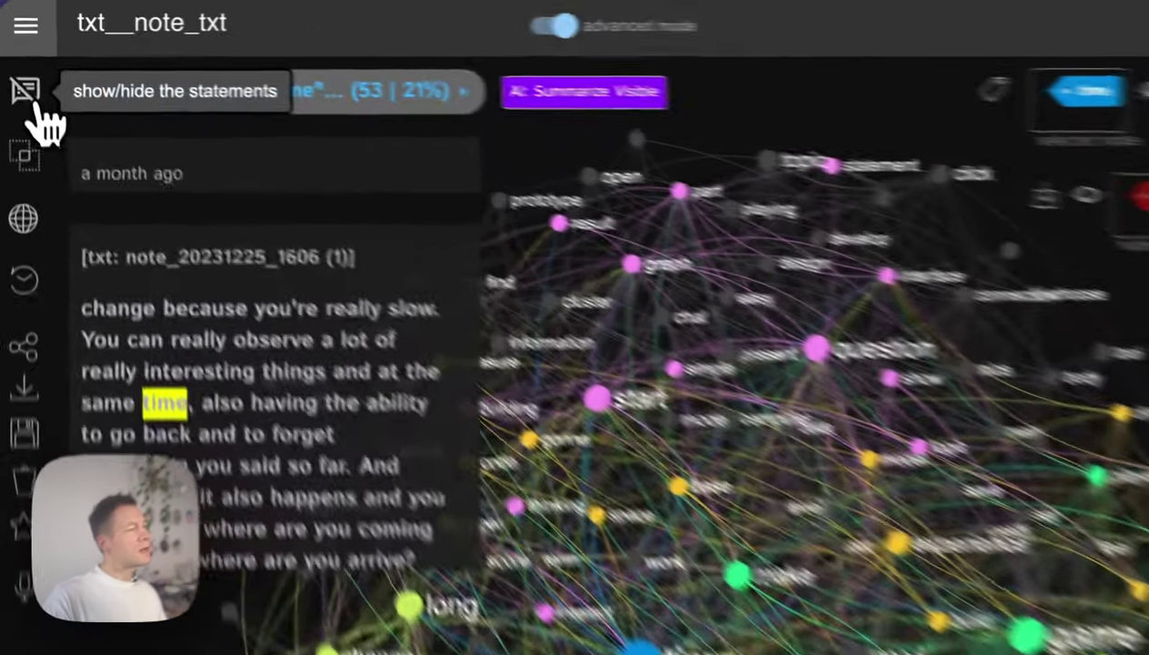
{"action": "left_click", "coordinate": [14, 54]}
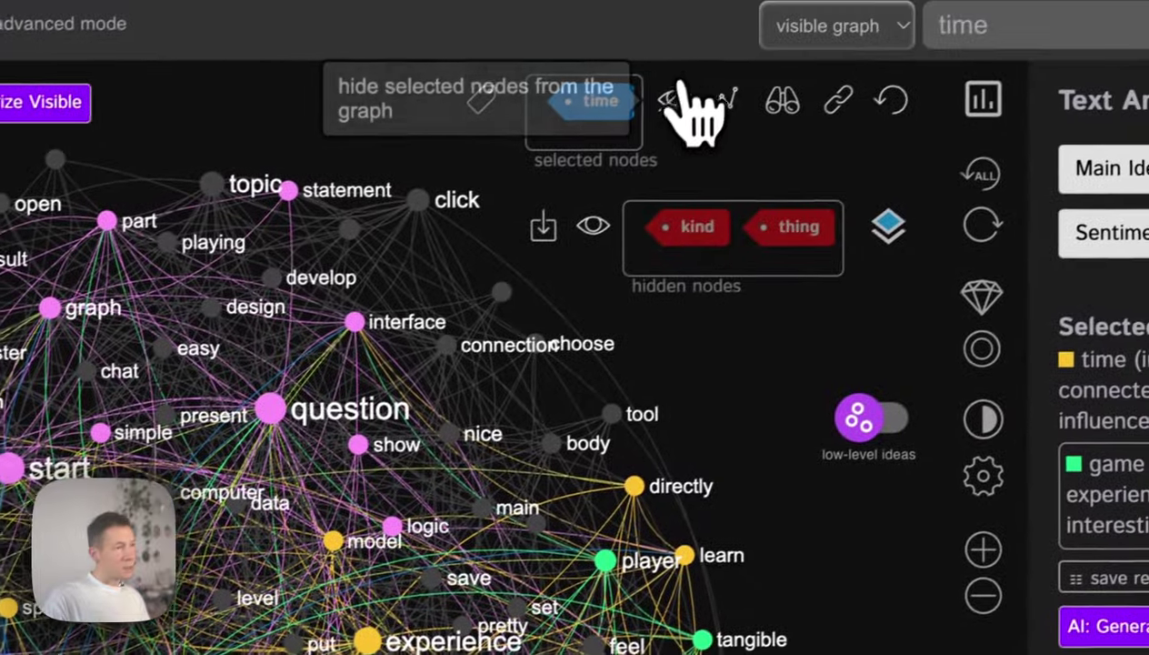
Hide the time and make nodes from the graph
{"action": "left_click", "coordinate": [818, 38]}
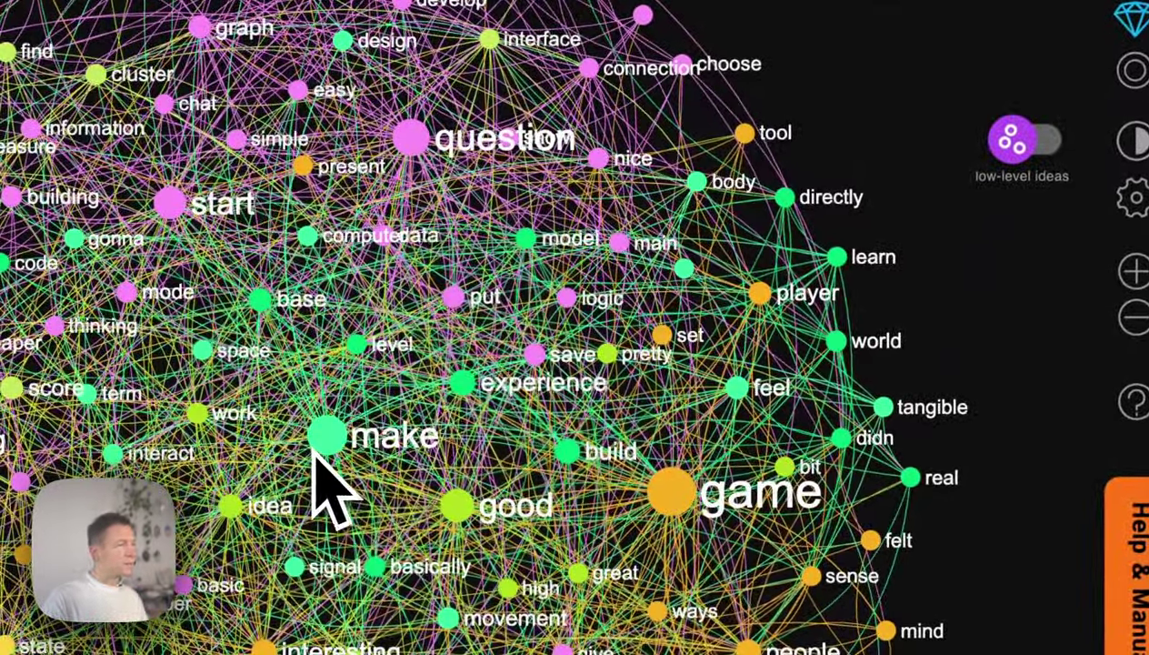
{"action": "left_click", "coordinate": [318, 446]}
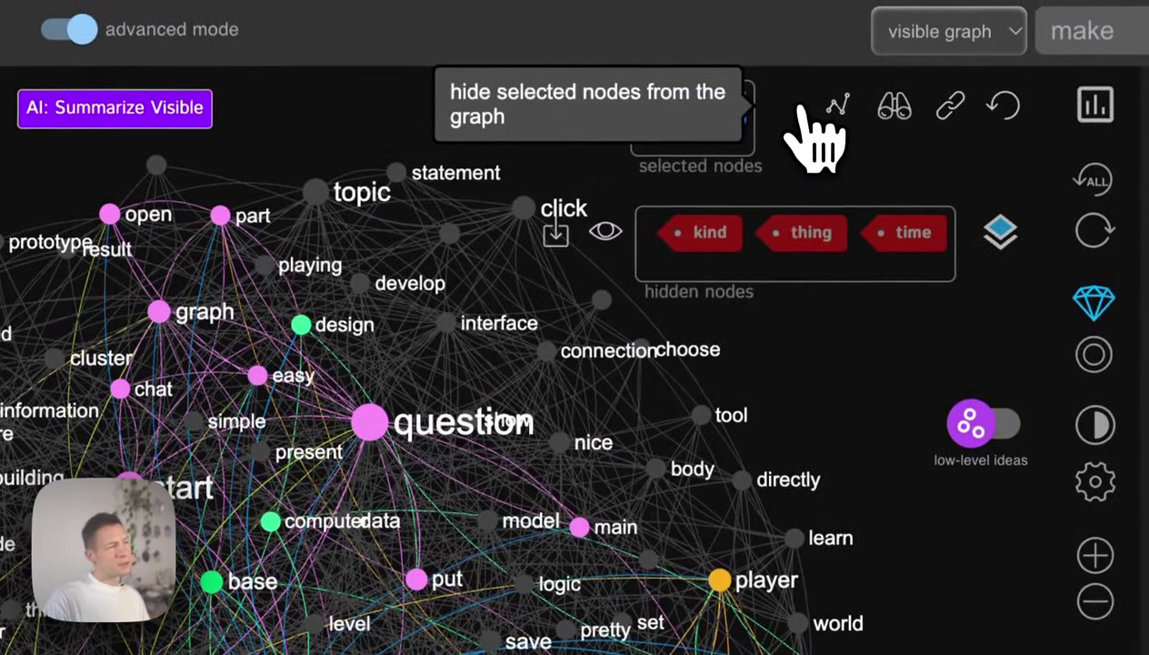
{"action": "left_click", "coordinate": [798, 99]}
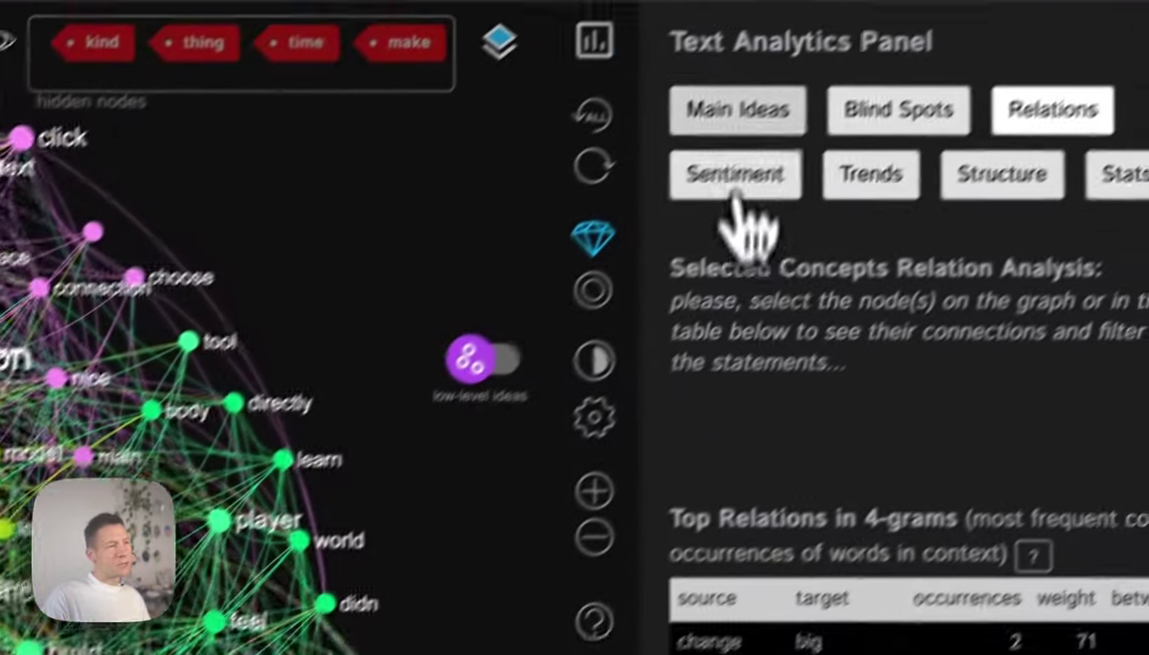
Show the main ideas of the graph and switch from low-level to high-level, AI-generated cluster interpretations
{"action": "left_click", "coordinate": [682, 154]}
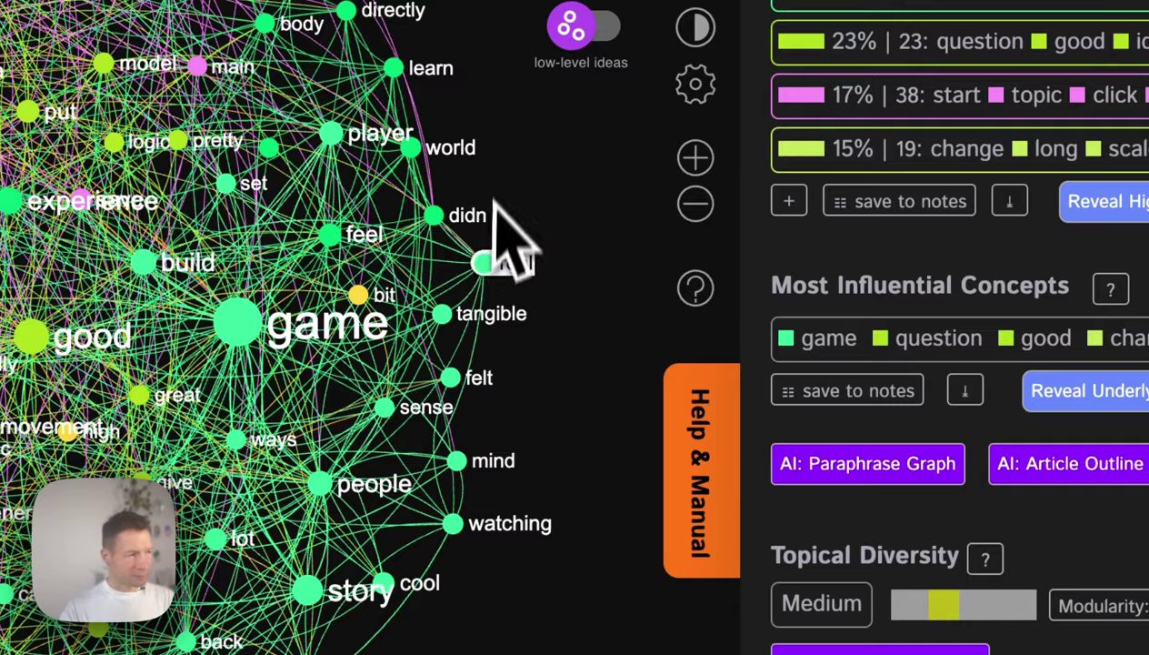
{"action": "mouse_move", "coordinate": [1118, 609]}
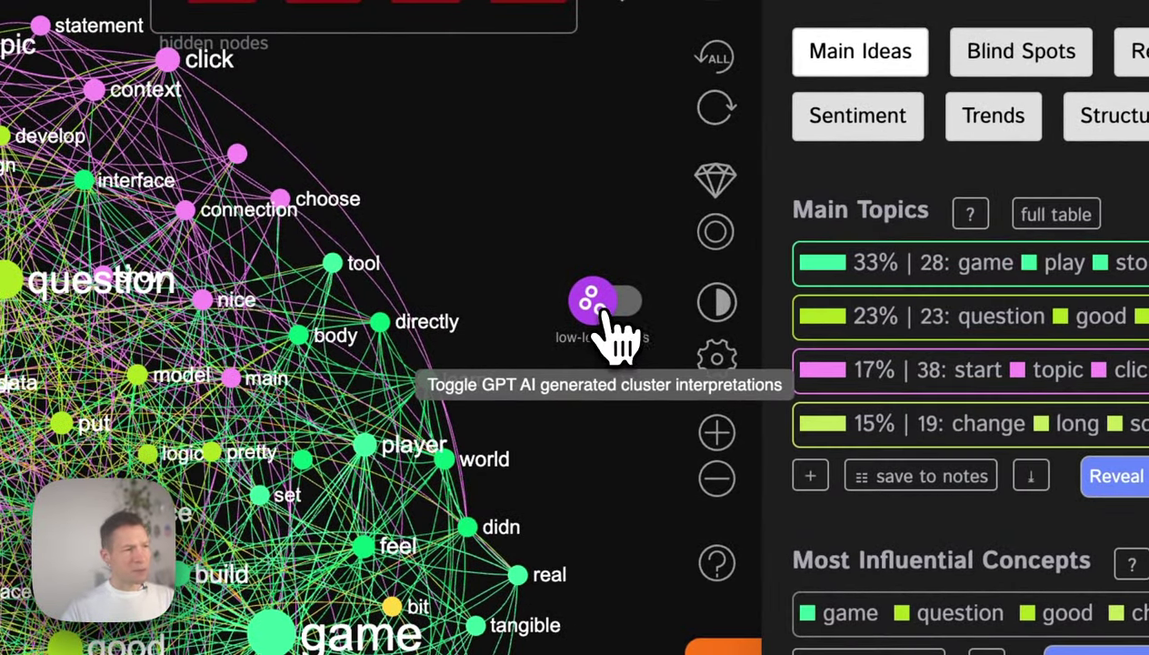
{"action": "left_click", "coordinate": [607, 309]}
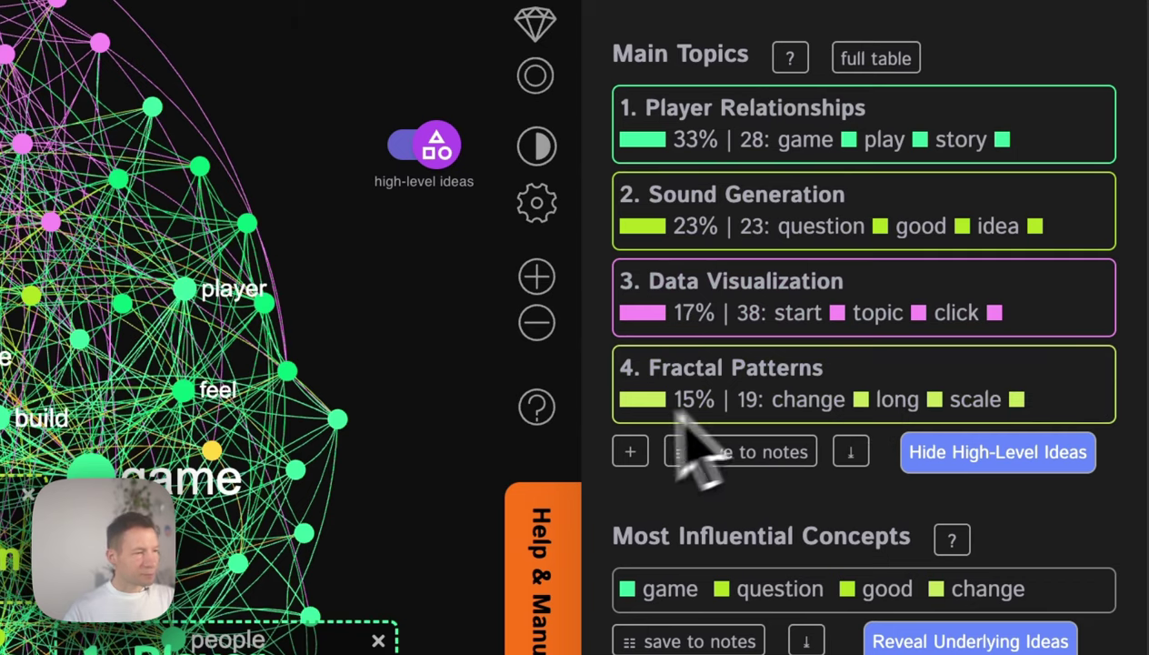
Expand the main topics to review the complete list, and collapse it again
{"action": "left_click", "coordinate": [631, 452]}
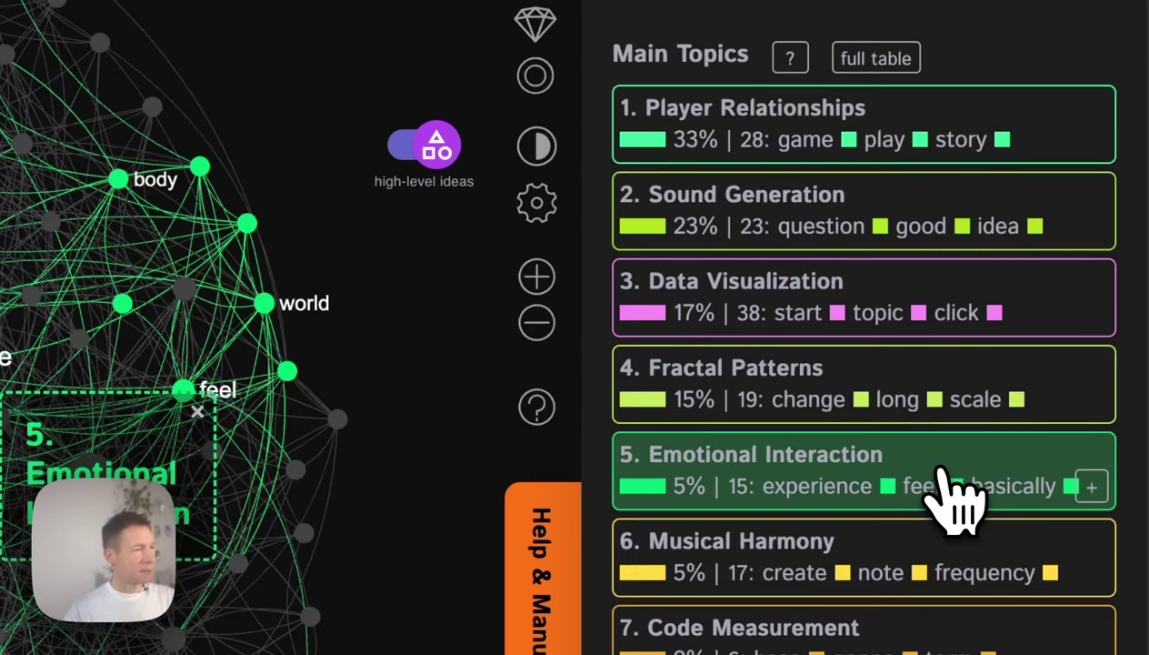
{"action": "scroll", "coordinate": [833, 513], "scroll_direction": "down", "scroll_amount": 2}
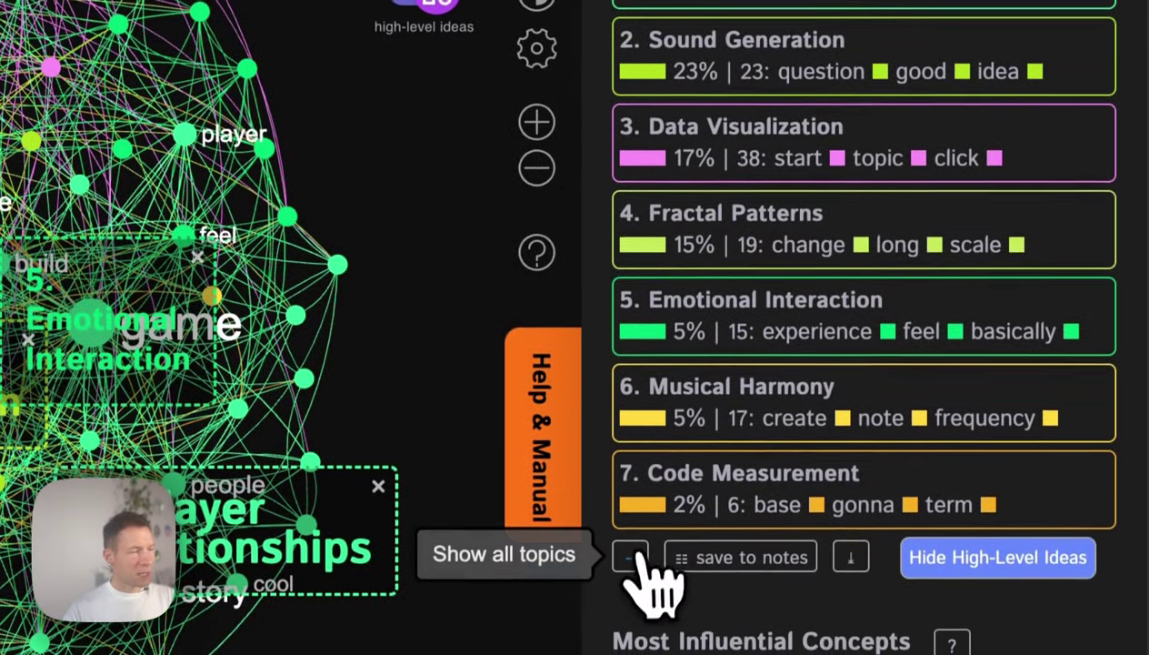
{"action": "left_click", "coordinate": [634, 556]}
{"action": "scroll", "coordinate": [743, 475], "scroll_direction": "up", "scroll_amount": 4}
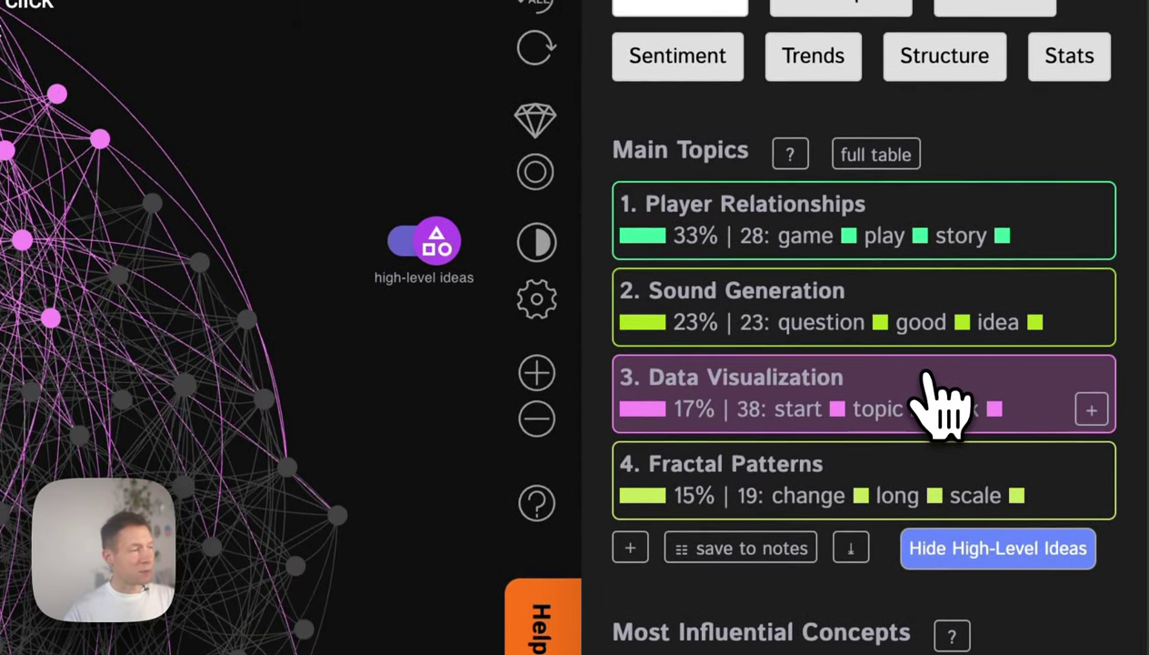
Examine the Data Visualization and Player Relationships topics together in the graph, and the Sound Generation topic on its own
{"action": "left_click", "coordinate": [933, 198]}
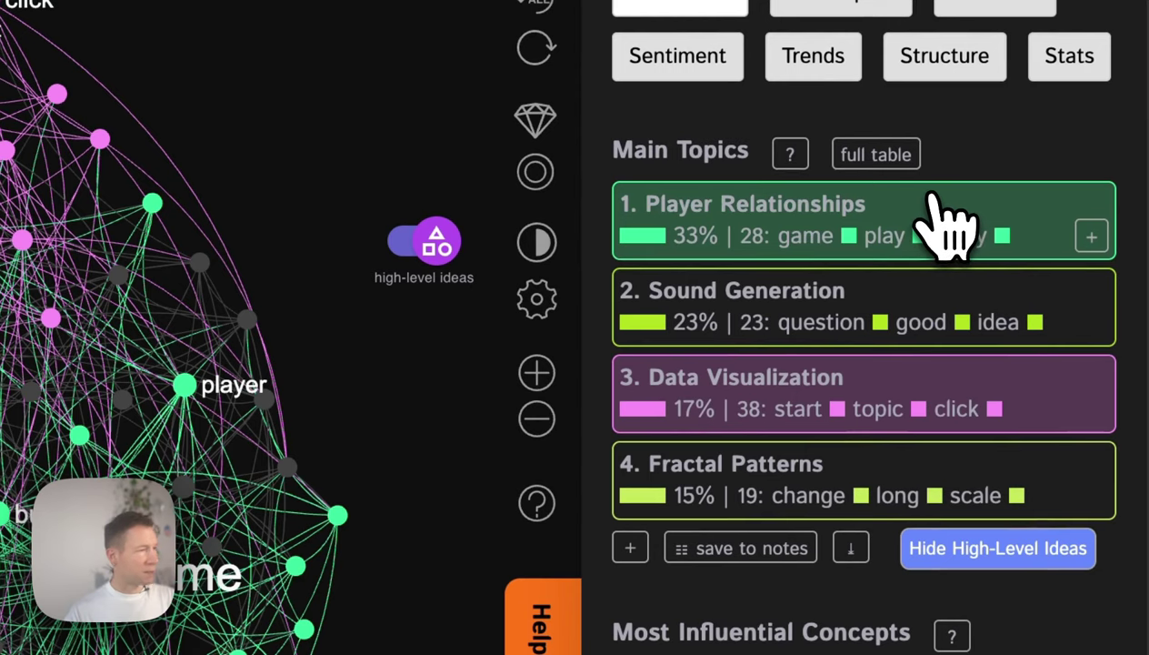
{"action": "left_click", "coordinate": [941, 218]}
{"action": "left_click", "coordinate": [941, 209]}
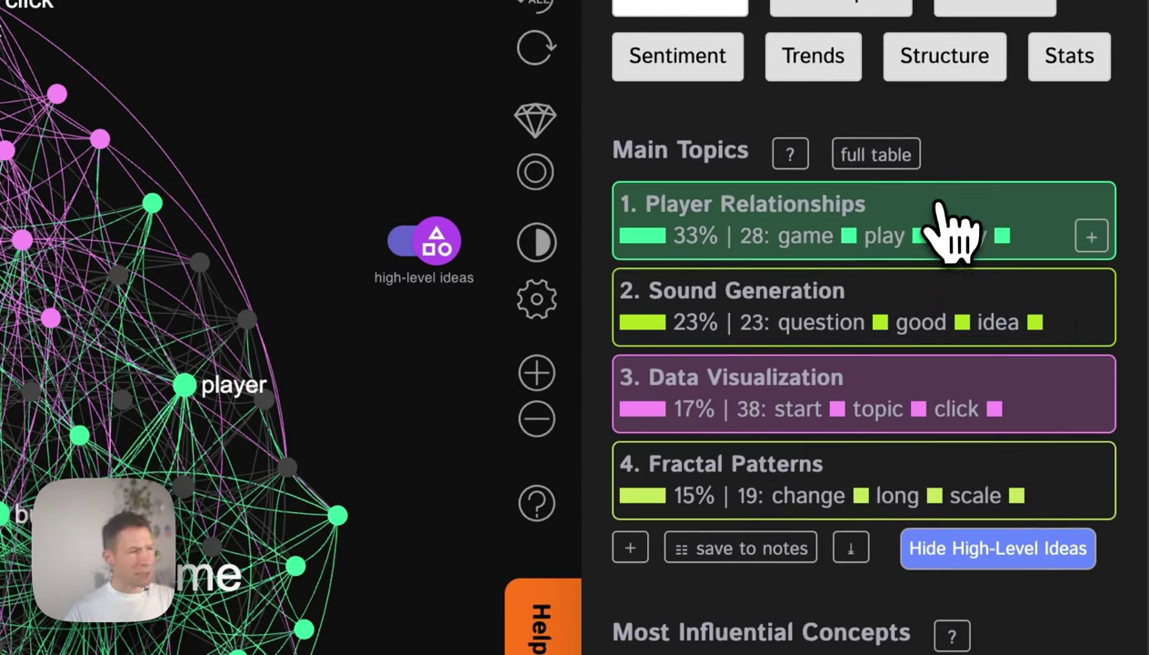
{"action": "left_click", "coordinate": [946, 230]}
{"action": "left_click", "coordinate": [912, 386]}
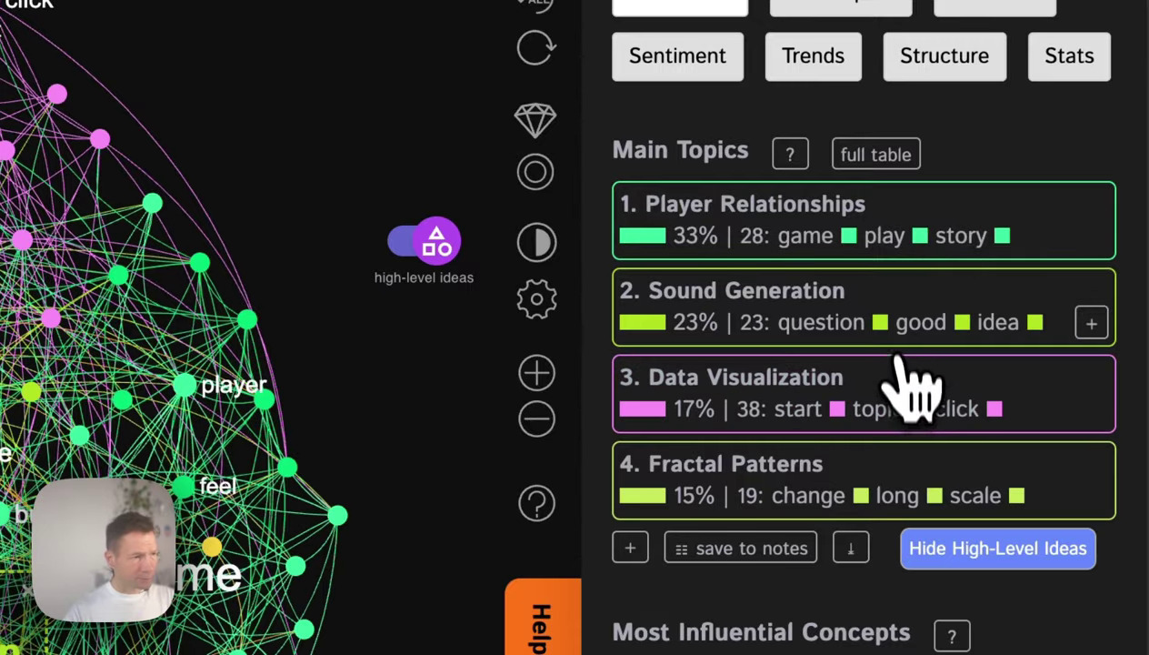
{"action": "left_click", "coordinate": [900, 327]}
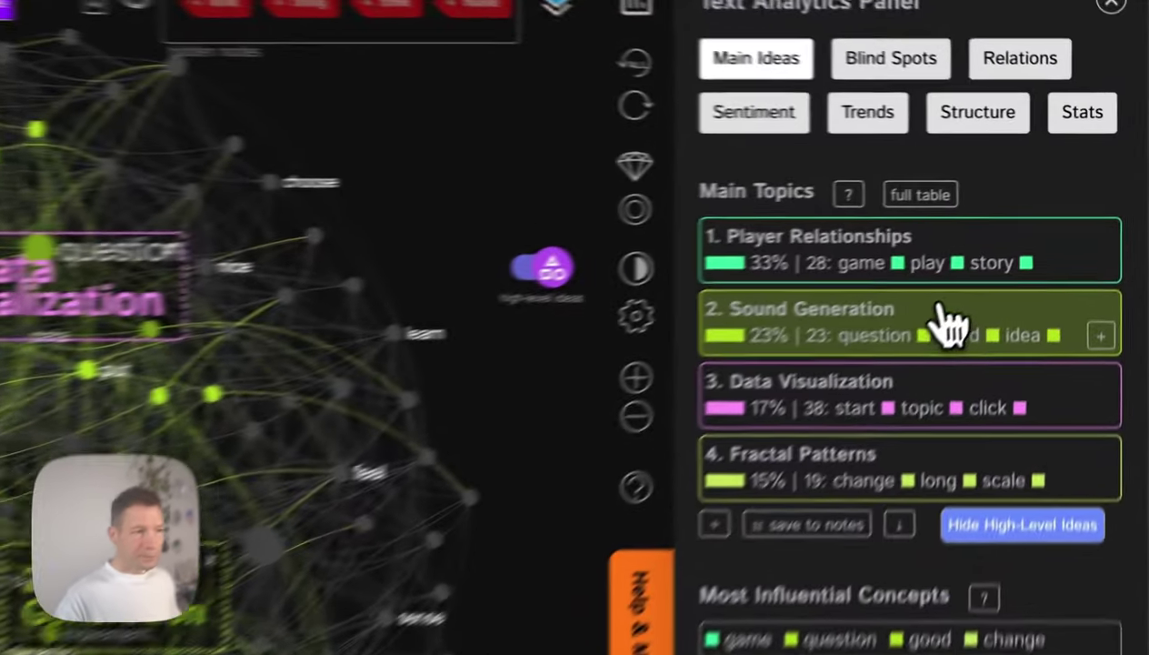
{"action": "left_click", "coordinate": [1022, 241]}
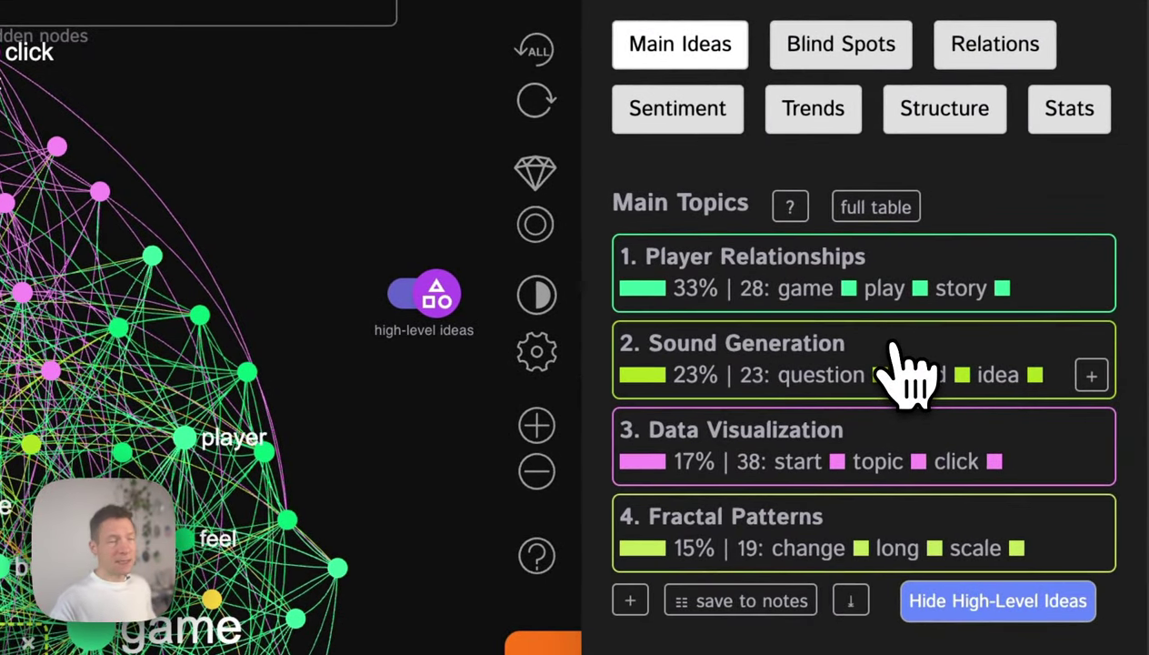